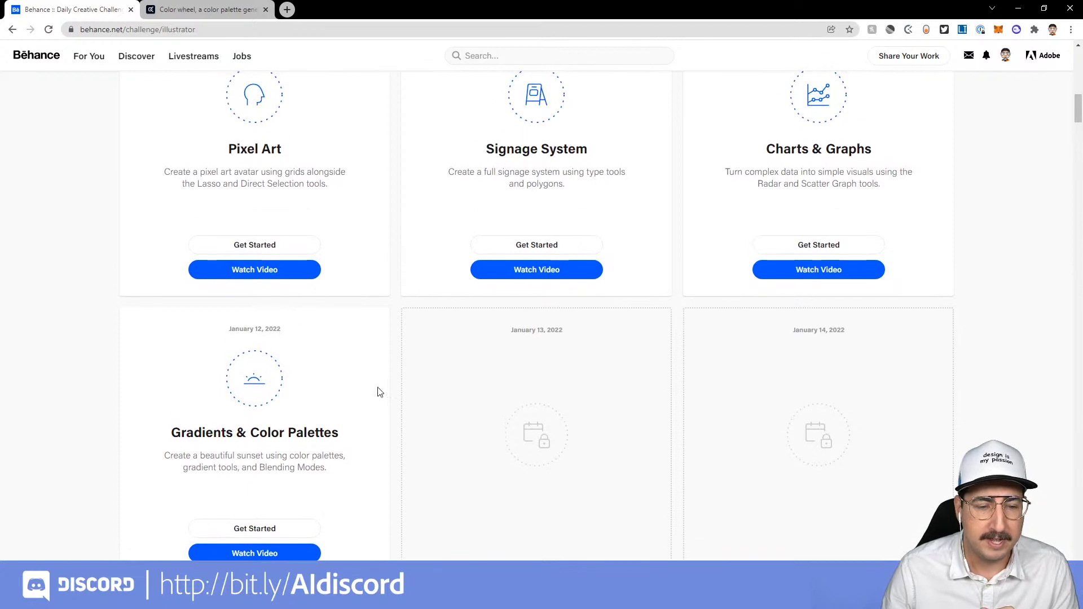
- Look over the daily challenges and the introduction on Behance's Illustrator Creative Challenge page
{"action": "scroll", "coordinate": [370, 474], "scroll_direction": "up", "scroll_amount": 3}
{"action": "scroll", "coordinate": [371, 473], "scroll_direction": "up", "scroll_amount": 1}
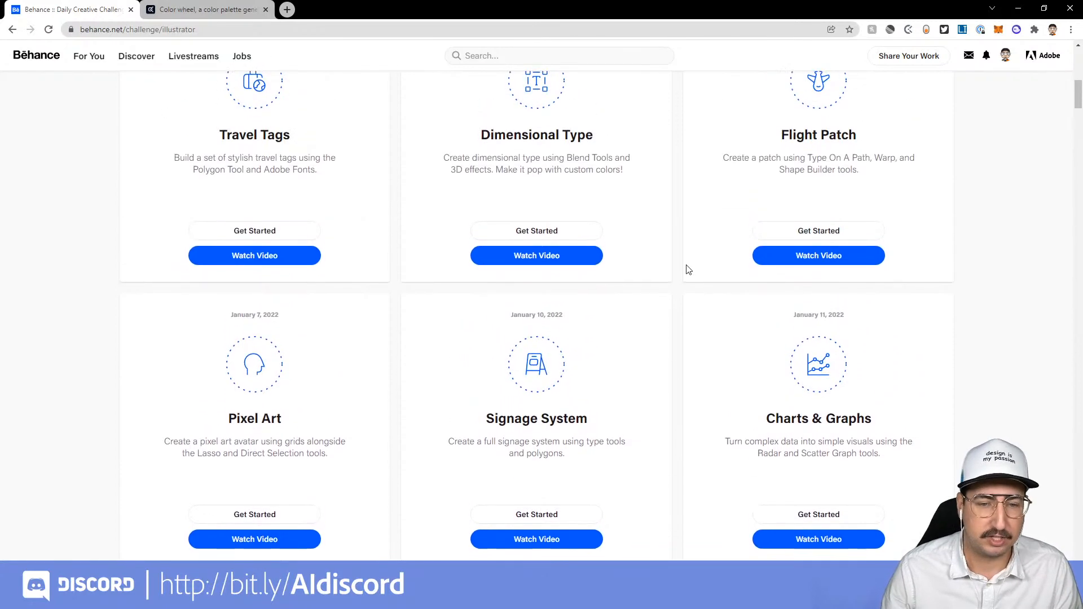
{"action": "scroll", "coordinate": [403, 394], "scroll_direction": "up", "scroll_amount": 8}
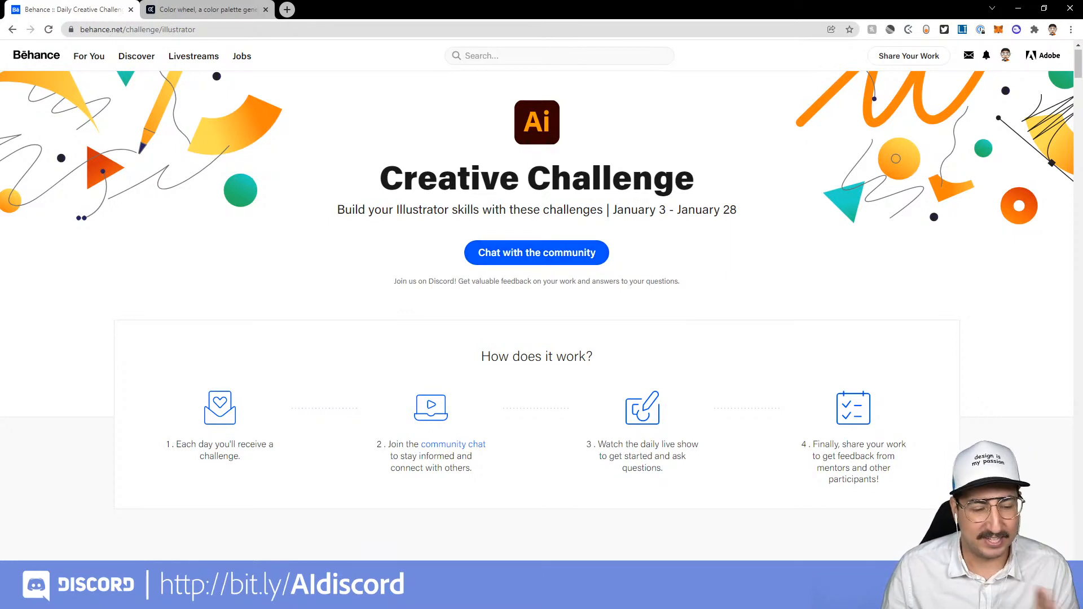
- Switch to Discord and browse the recent submissions in the Adobe Illustrator server's challenge channel
{"action": "left_click", "coordinate": [266, 598]}
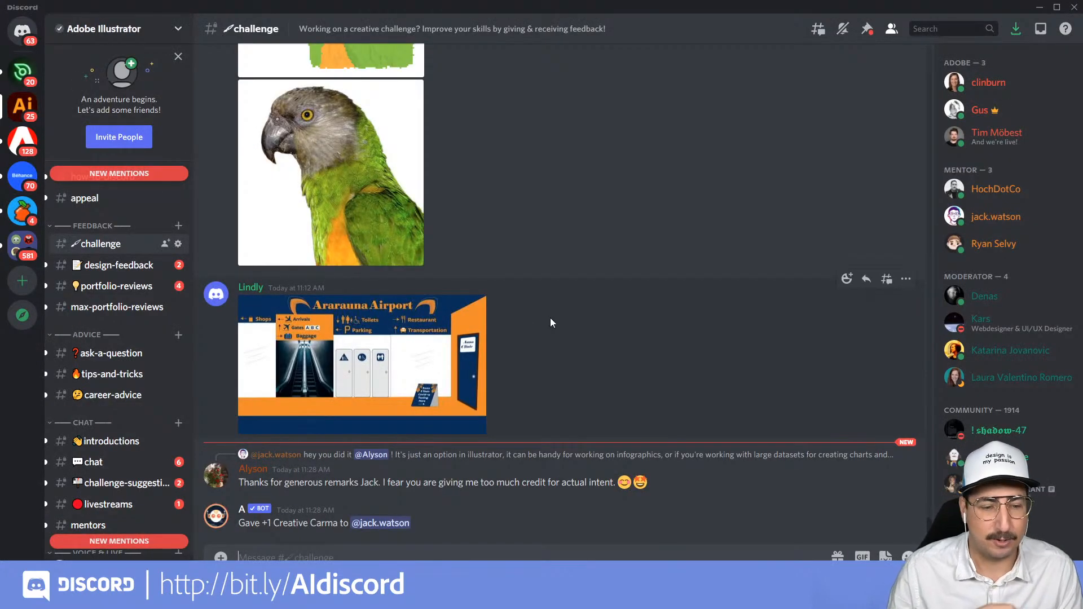
{"action": "scroll", "coordinate": [552, 290], "scroll_direction": "up", "scroll_amount": 5}
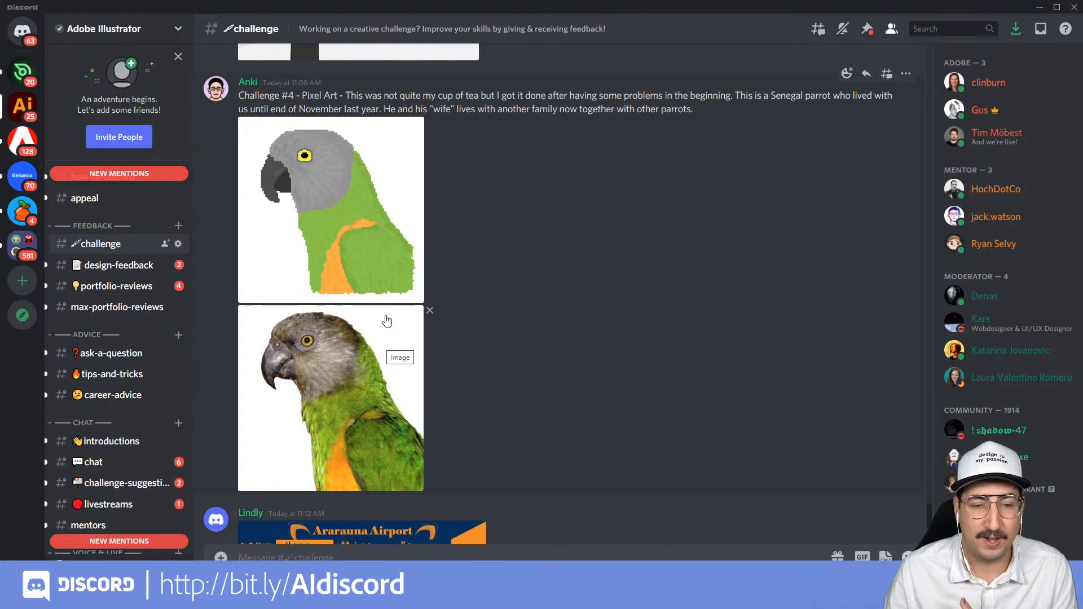
{"action": "scroll", "coordinate": [386, 324], "scroll_direction": "up", "scroll_amount": 1}
{"action": "scroll", "coordinate": [386, 320], "scroll_direction": "up", "scroll_amount": 10}
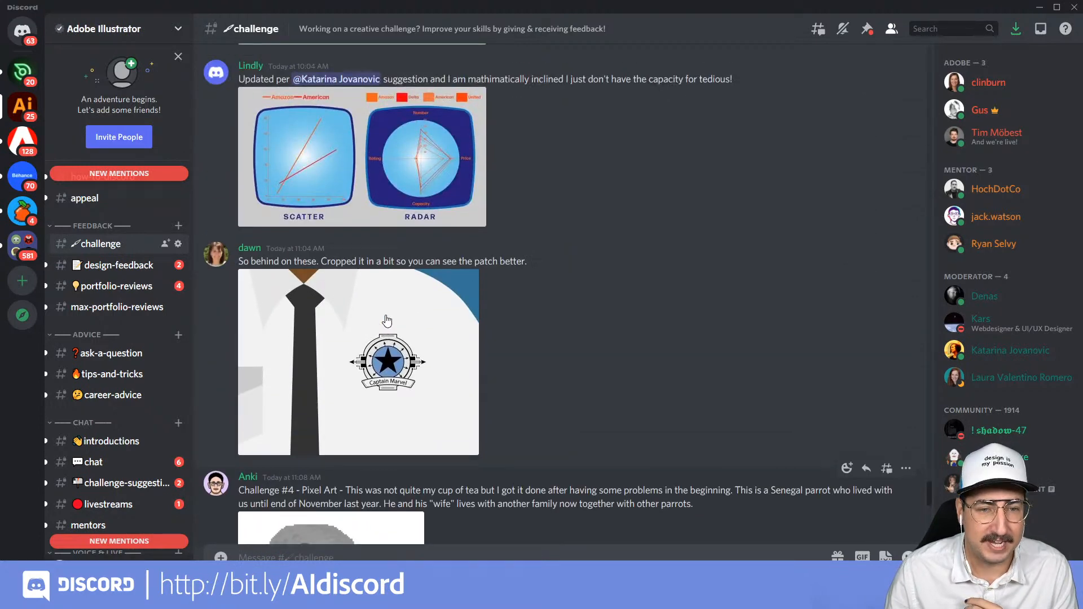
{"action": "scroll", "coordinate": [374, 341], "scroll_direction": "up", "scroll_amount": 10}
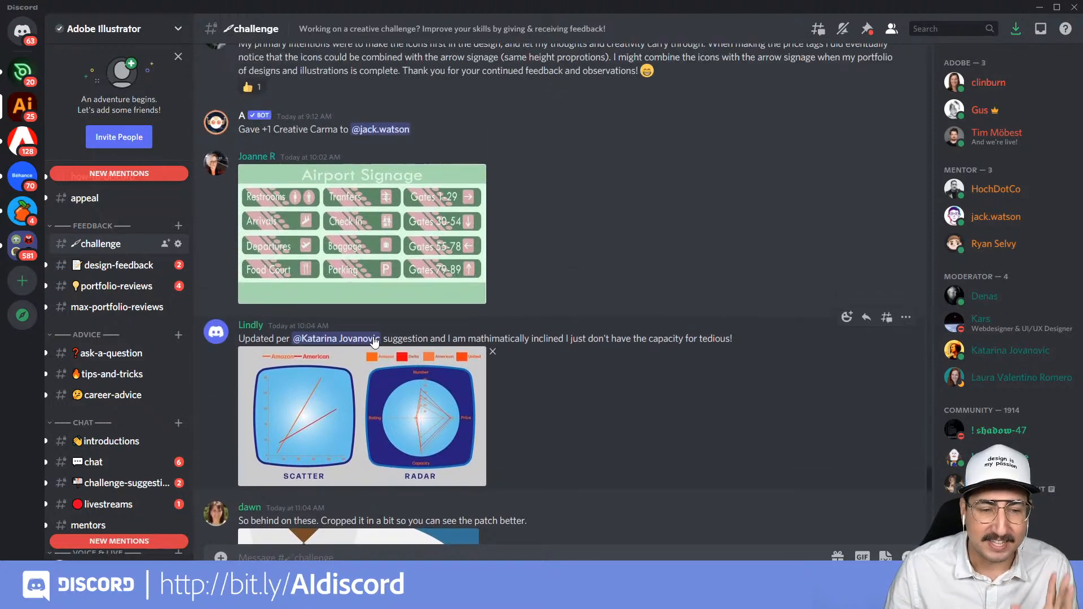
{"action": "scroll", "coordinate": [374, 341], "scroll_direction": "up", "scroll_amount": 10}
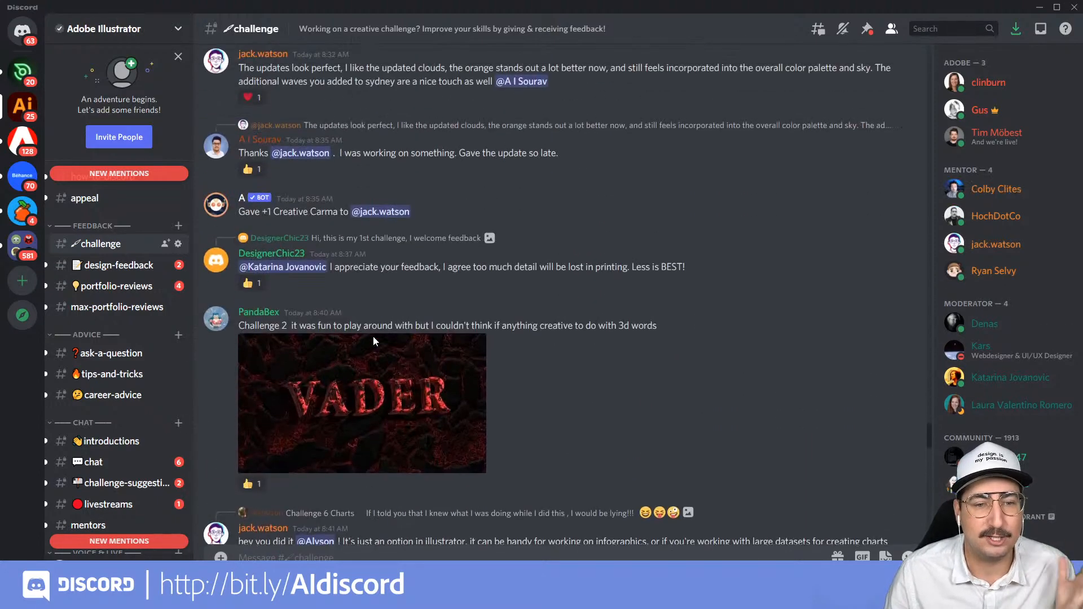
{"action": "scroll", "coordinate": [374, 341], "scroll_direction": "up", "scroll_amount": 1}
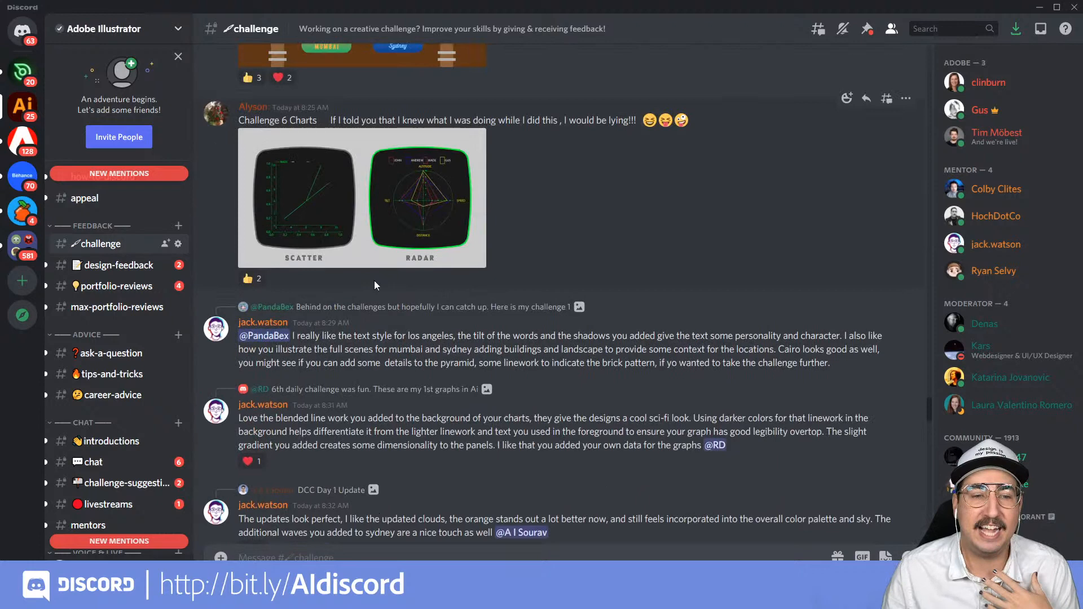
- View two of the scatter and radar chart submissions from the challenge channel at enlarged size
{"action": "left_click", "coordinate": [393, 232]}
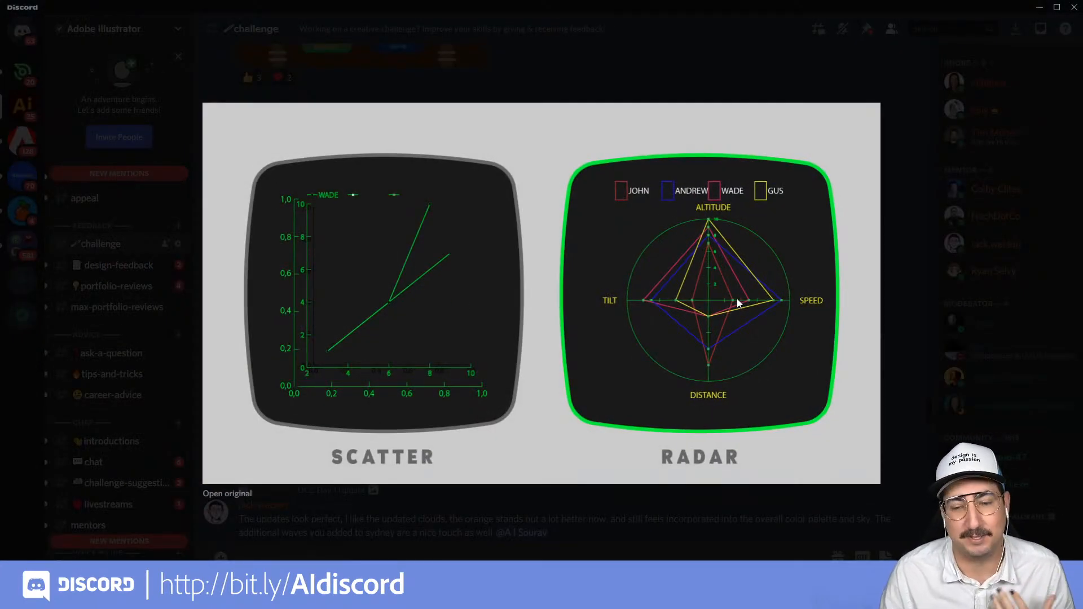
{"action": "left_click", "coordinate": [984, 264]}
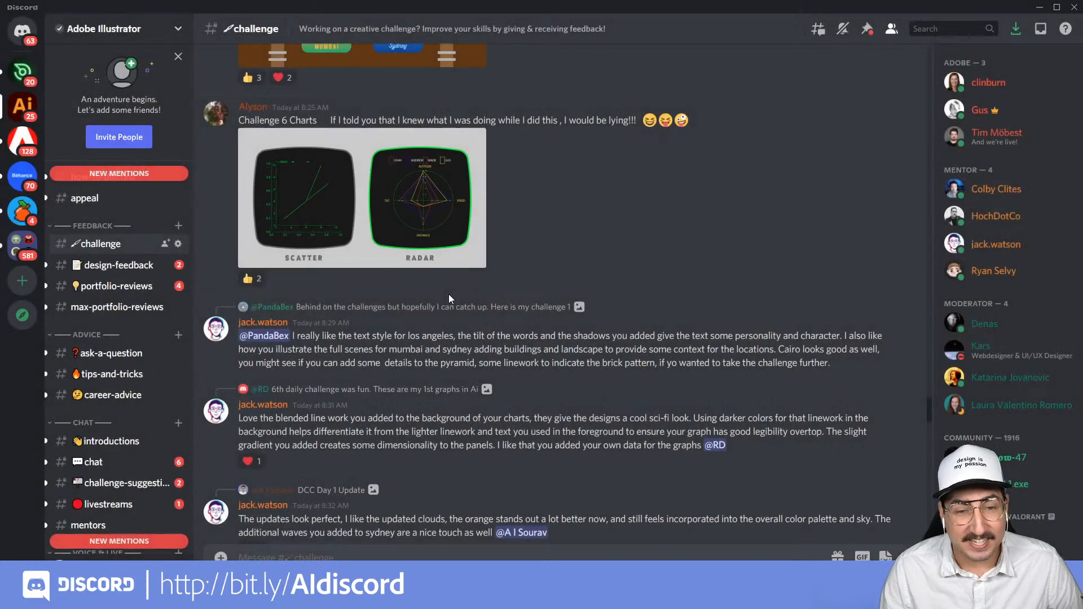
{"action": "scroll", "coordinate": [448, 293], "scroll_direction": "up", "scroll_amount": 5}
{"action": "scroll", "coordinate": [449, 294], "scroll_direction": "up", "scroll_amount": 9}
{"action": "left_click", "coordinate": [448, 293]}
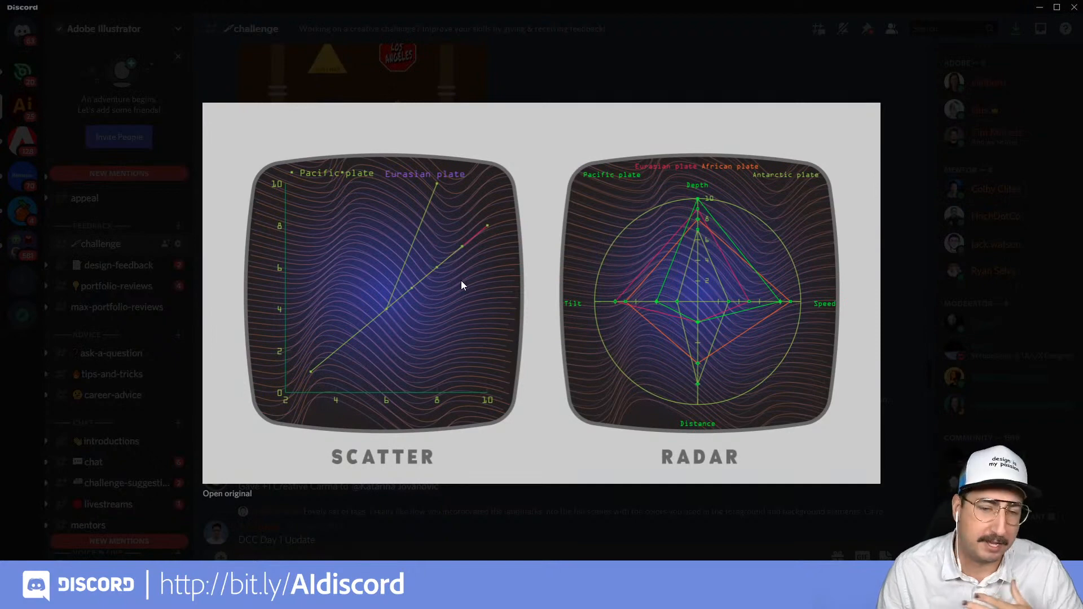
{"action": "left_click", "coordinate": [827, 90]}
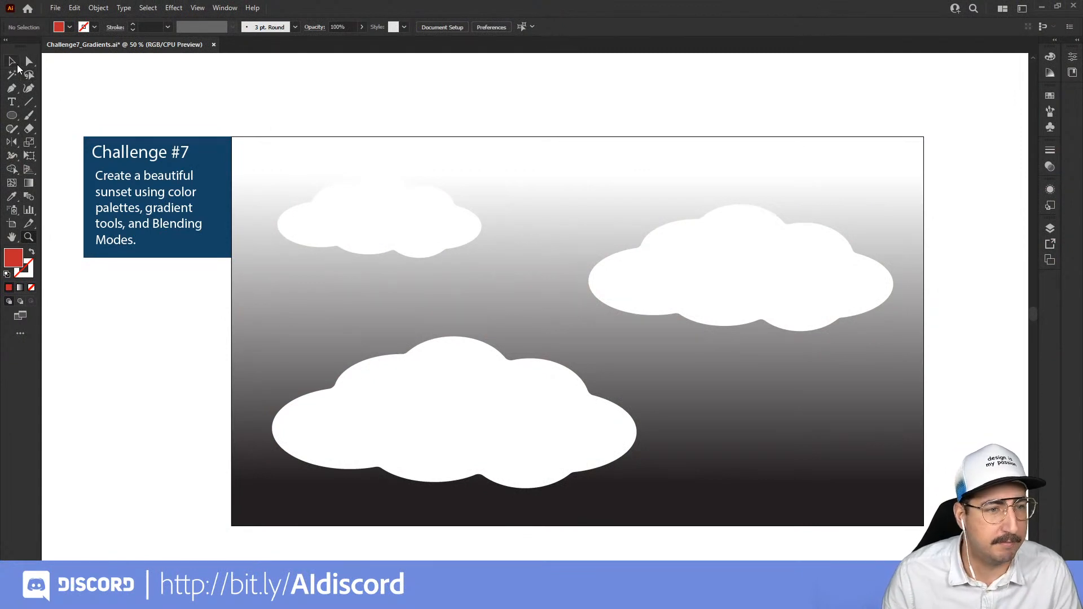
- Switch to Illustrator, select the background rectangle behind the clouds in Challenge7_Gradients.ai and activate the Gradient tool on it
{"action": "left_click", "coordinate": [13, 62]}
{"action": "left_click_drag", "start_coordinate": [422, 288], "coordinate": [416, 255]}
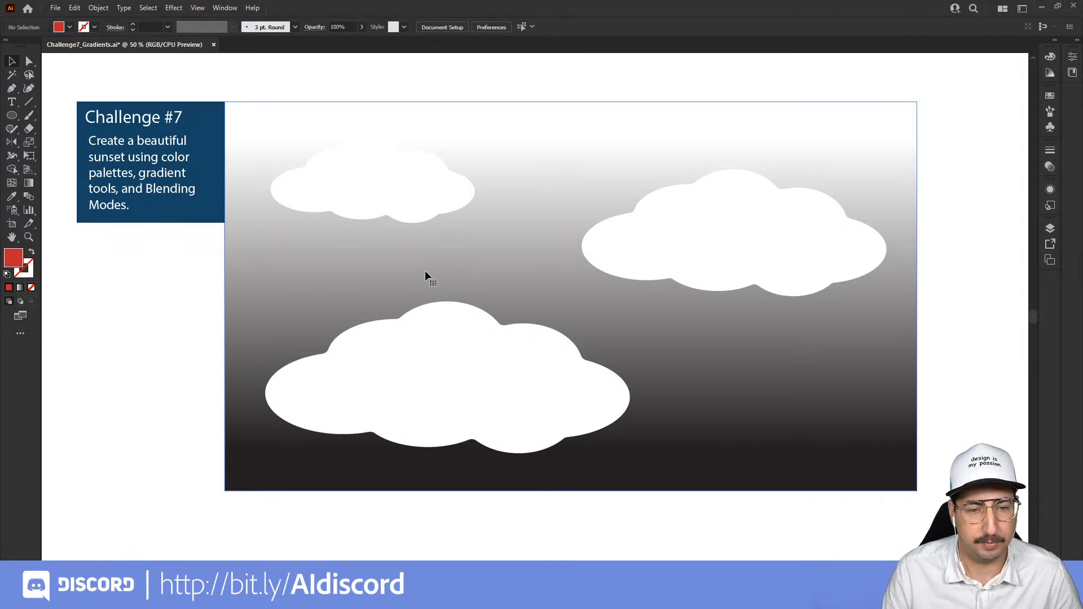
{"action": "left_click", "coordinate": [425, 271]}
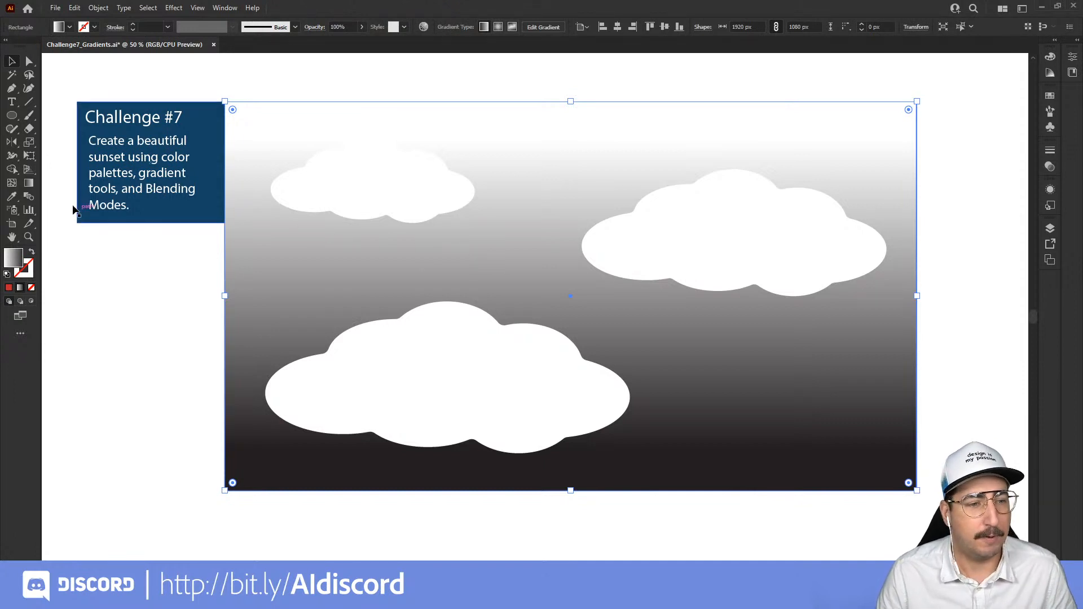
{"action": "left_click", "coordinate": [30, 186]}
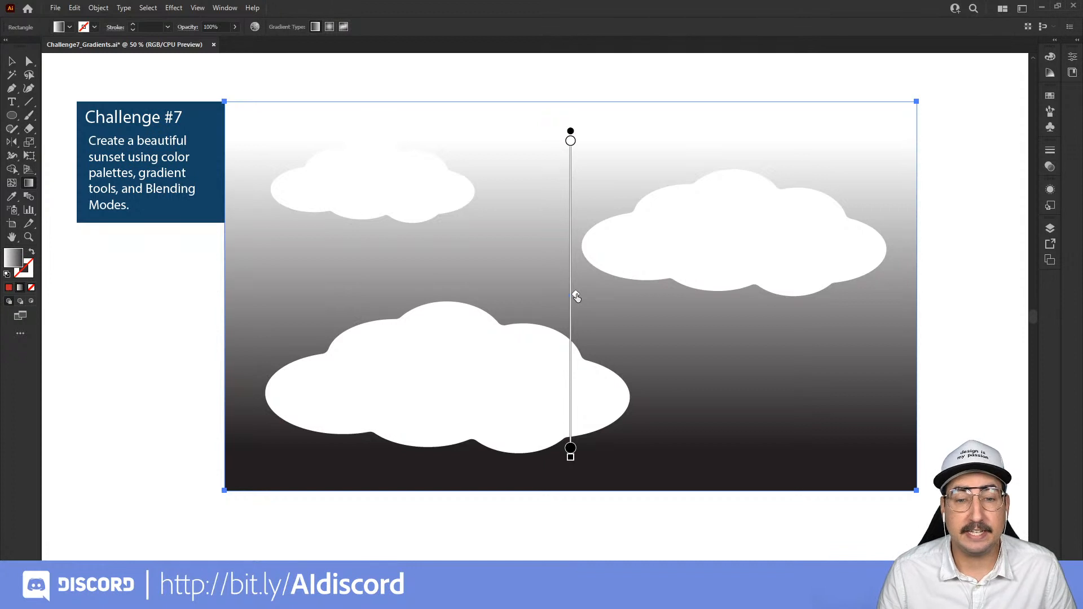
- Try a lower midpoint on the background's black-and-white gradient and return it to the centre
{"action": "left_click_drag", "start_coordinate": [576, 296], "coordinate": [585, 355]}
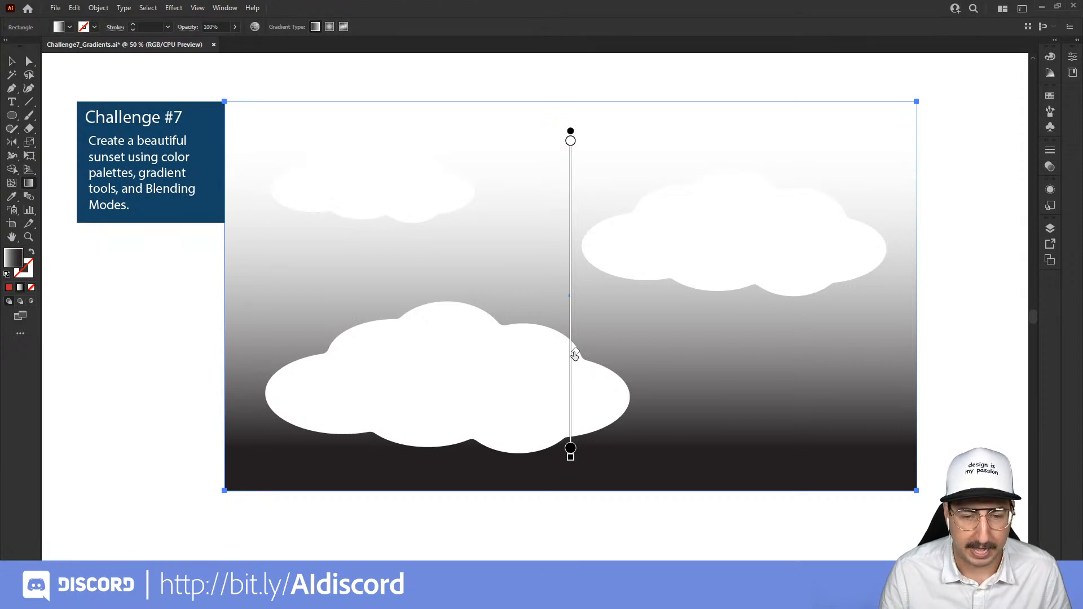
{"action": "left_click_drag", "start_coordinate": [575, 351], "coordinate": [578, 295]}
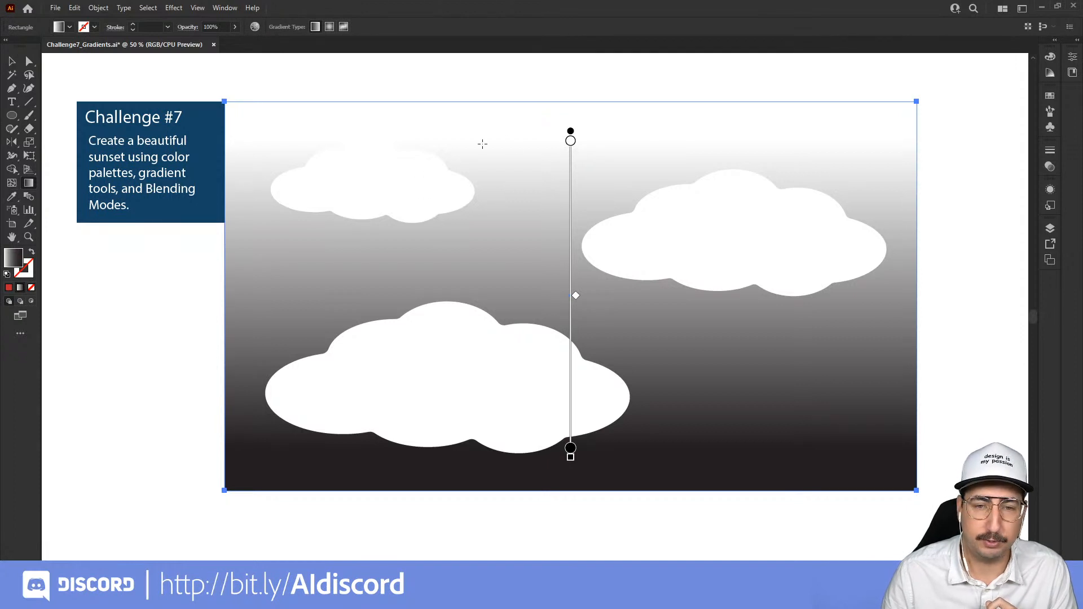
- Recolour the background gradient with an orange swatch at the upper stop and a magenta swatch at the lower stop
{"action": "double_click", "coordinate": [570, 141]}
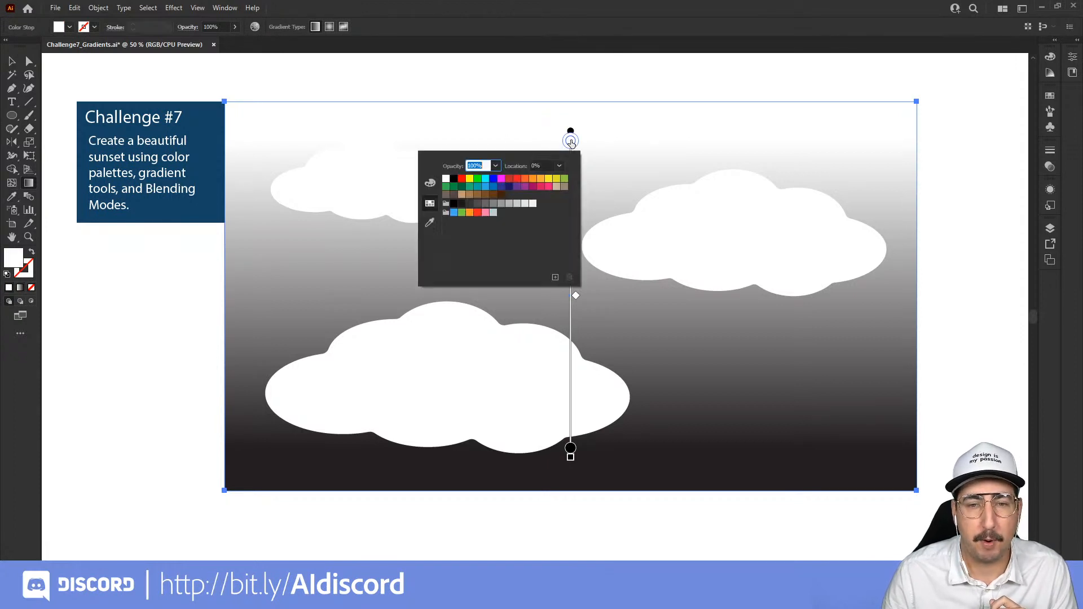
{"action": "left_click", "coordinate": [526, 180]}
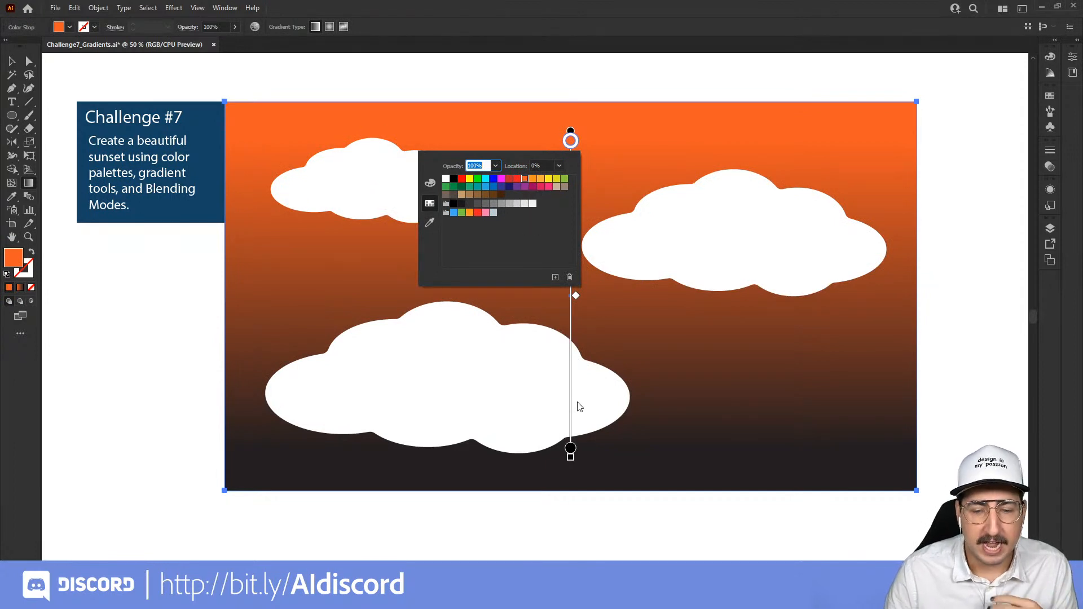
{"action": "left_click", "coordinate": [570, 452]}
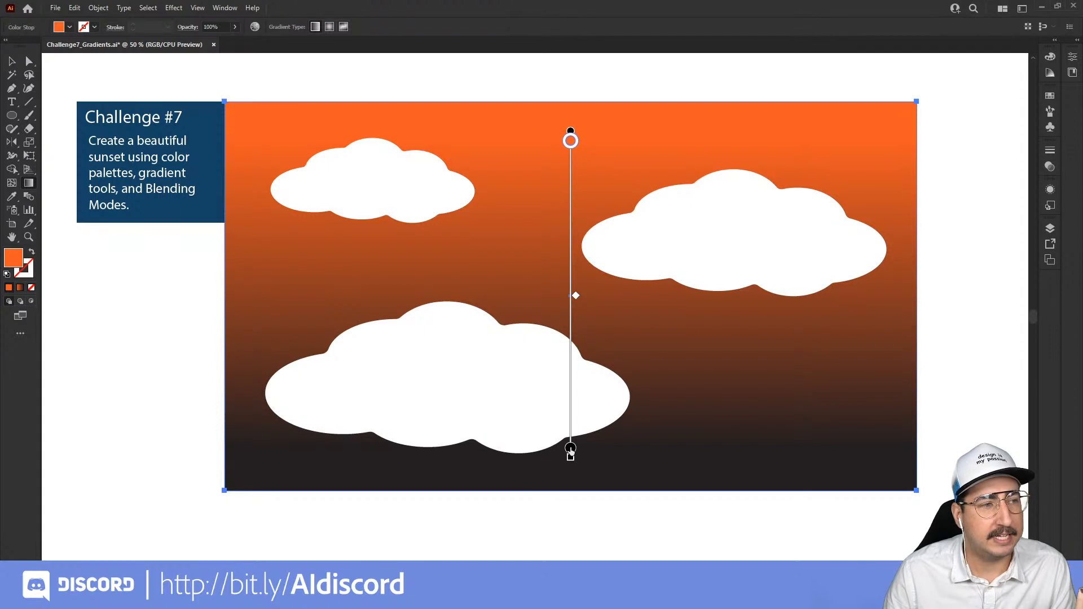
{"action": "double_click", "coordinate": [570, 449]}
{"action": "left_click", "coordinate": [534, 339]}
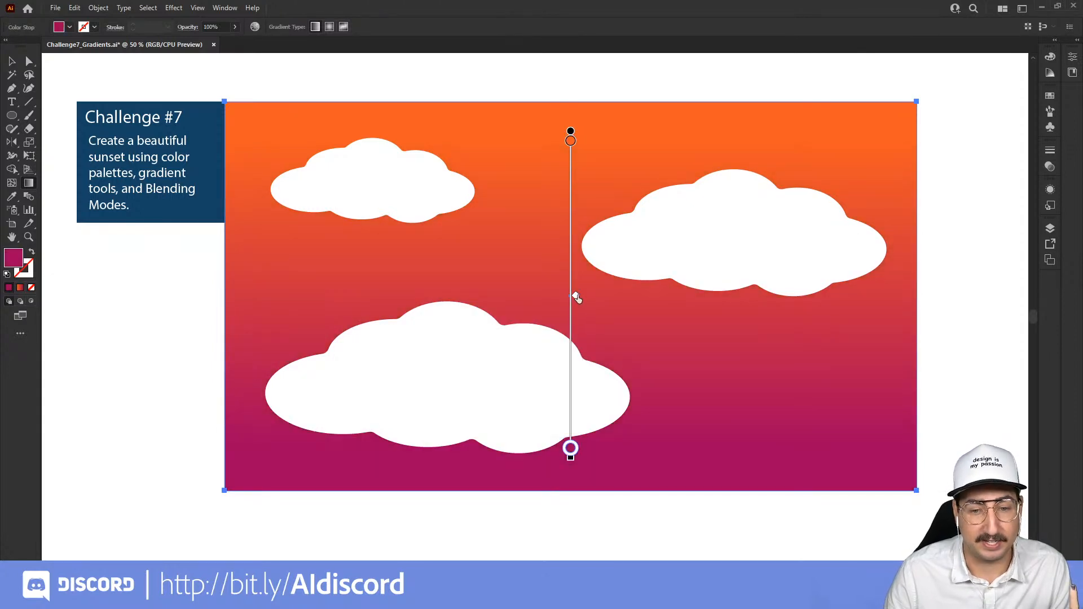
- Shift the gradient midpoint towards magenta and move the orange stop down to about a quarter of the gradient's length
{"action": "left_click_drag", "start_coordinate": [575, 297], "coordinate": [580, 358]}
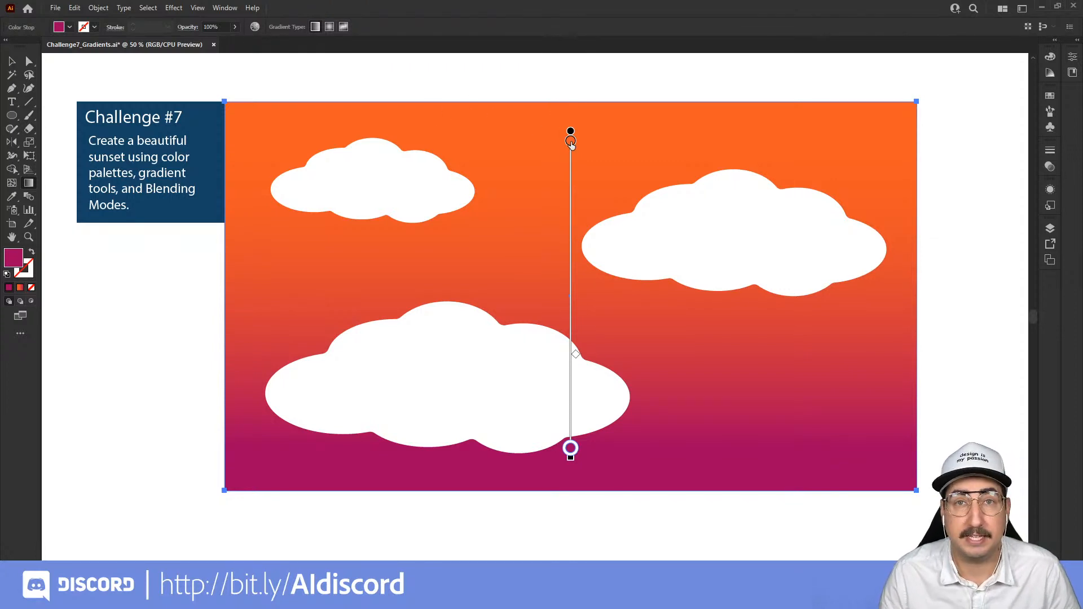
{"action": "left_click_drag", "start_coordinate": [570, 143], "coordinate": [571, 216]}
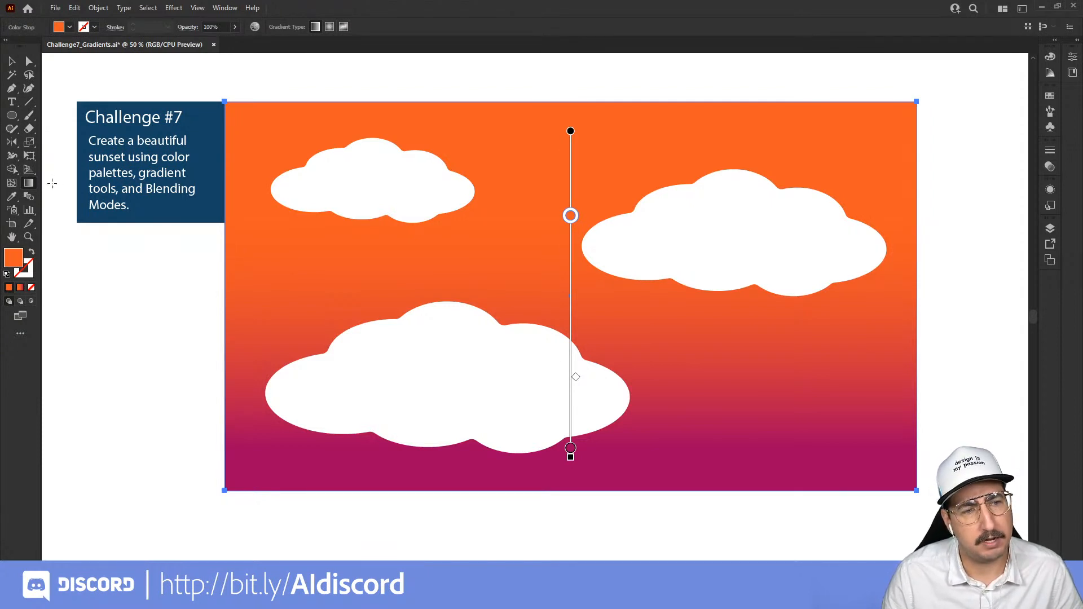
- Add a colour stop above the orange one near the gradient's upper end and give it a yellow-orange swatch
{"action": "left_click", "coordinate": [572, 155]}
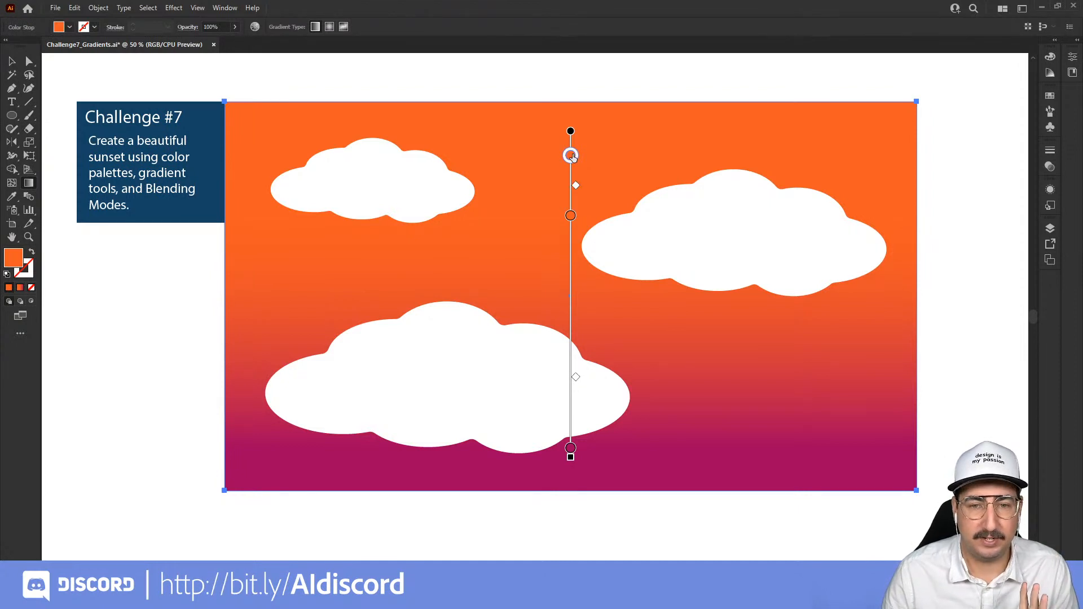
{"action": "double_click", "coordinate": [571, 156]}
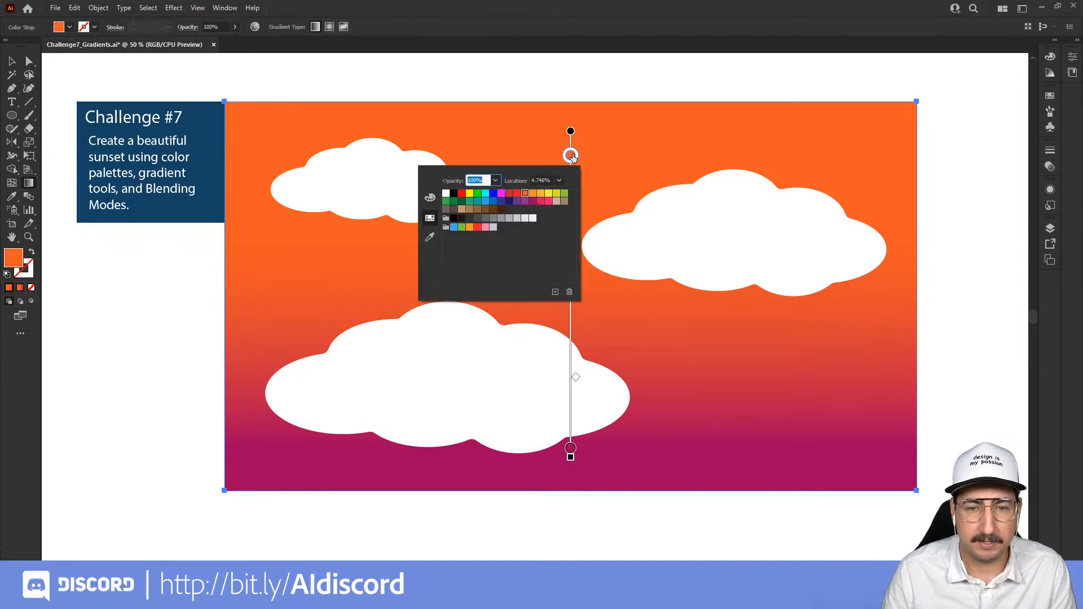
{"action": "left_click", "coordinate": [542, 198]}
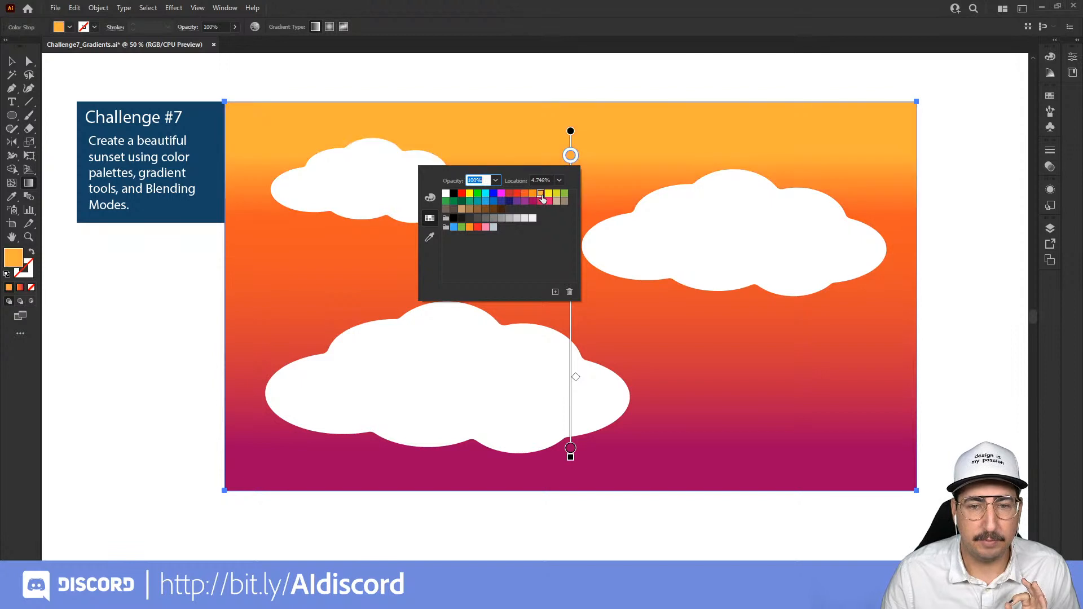
{"action": "left_click", "coordinate": [571, 157]}
- Move the yellow-orange stop slightly higher, centre the orange stop on the gradient and raise the midpoint between them
{"action": "left_click_drag", "start_coordinate": [571, 156], "coordinate": [571, 146]}
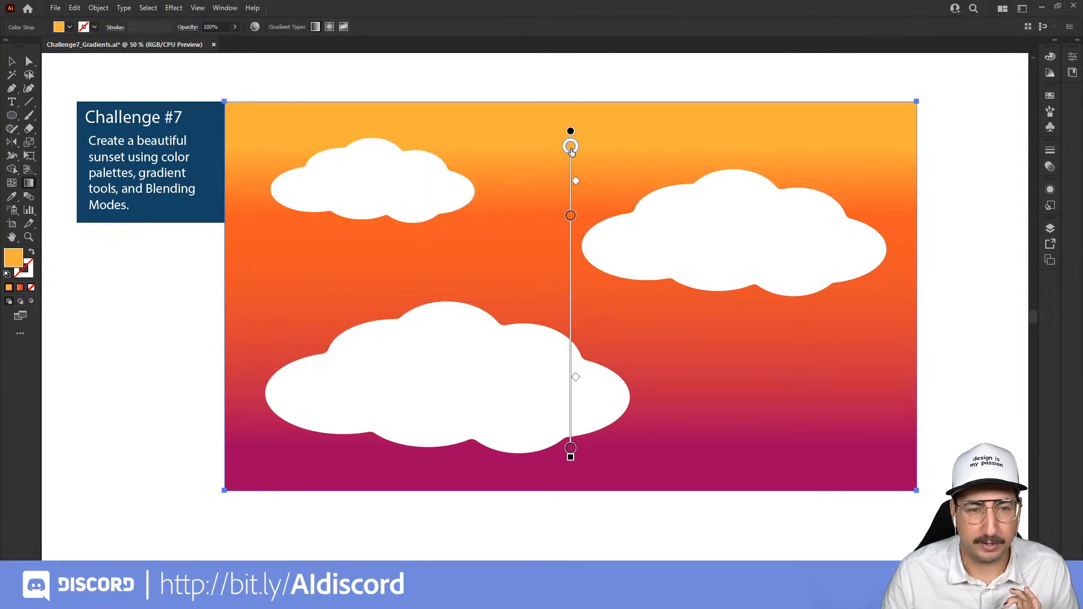
{"action": "left_click_drag", "start_coordinate": [571, 216], "coordinate": [571, 295]}
{"action": "mouse_move", "coordinate": [575, 225]}
{"action": "left_mouse_down"}
{"action": "mouse_move", "coordinate": [575, 178]}
{"action": "mouse_move", "coordinate": [576, 186]}
{"action": "left_mouse_up"}
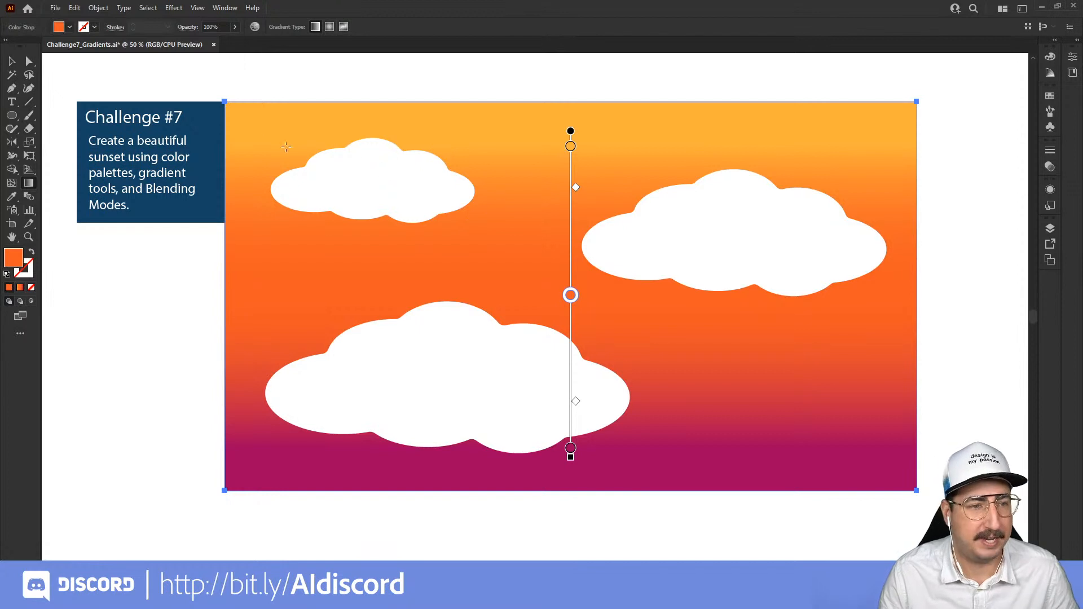
- Return to the Selection tool and make the Your Art layer active above the Background layer
{"action": "left_click", "coordinate": [11, 61]}
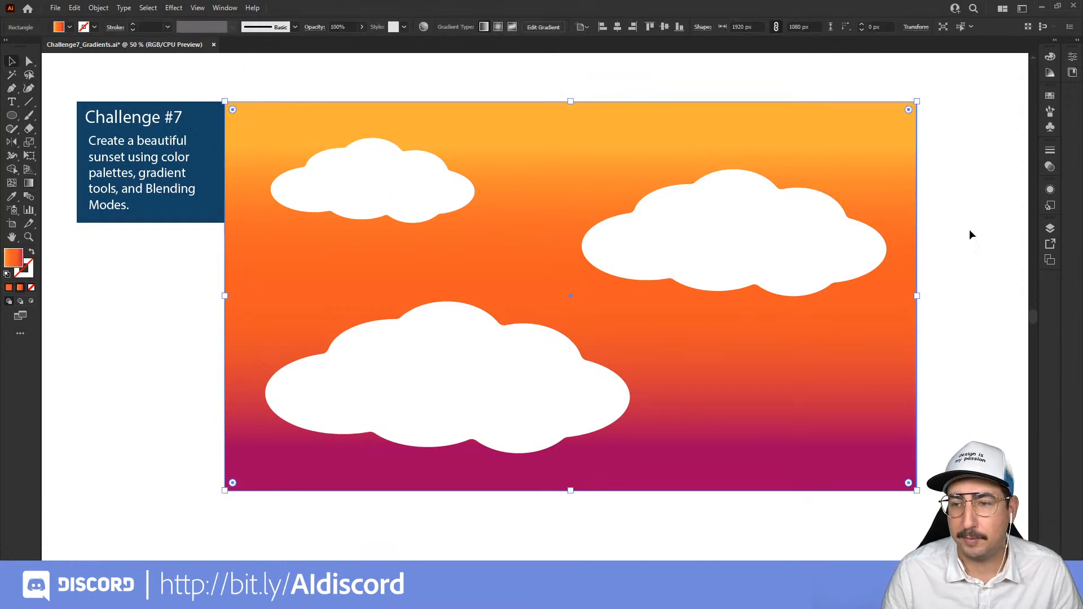
{"action": "left_click", "coordinate": [1050, 229]}
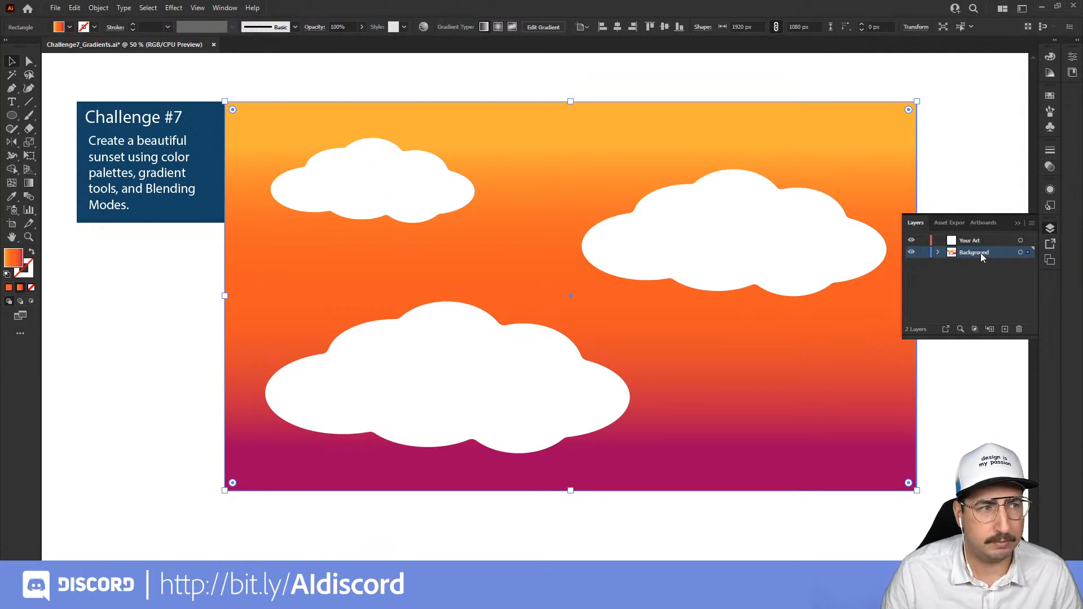
{"action": "left_click", "coordinate": [971, 243]}
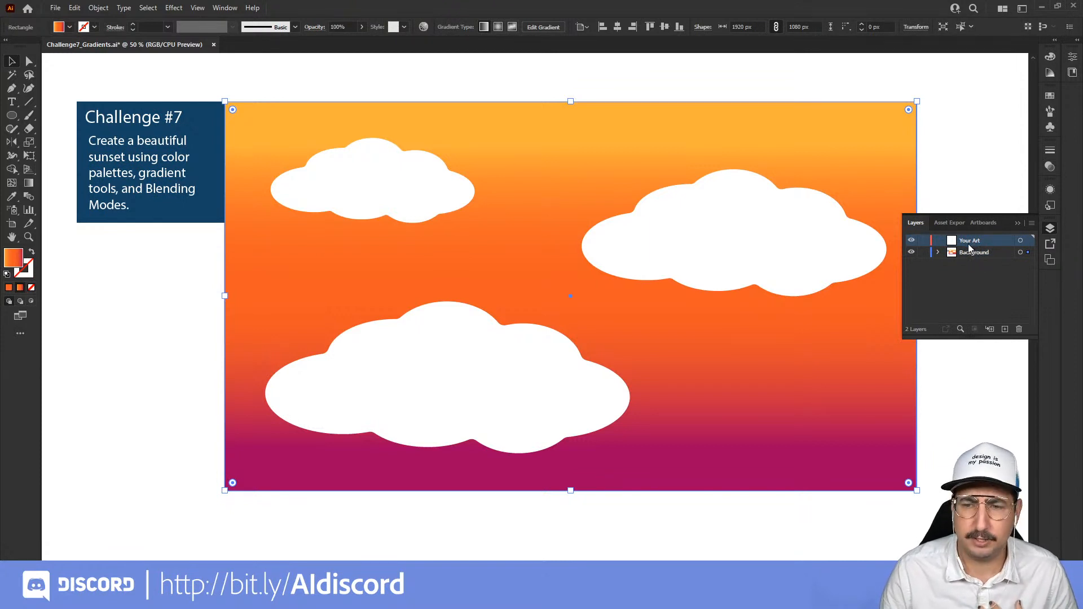
{"action": "left_click", "coordinate": [1049, 231]}
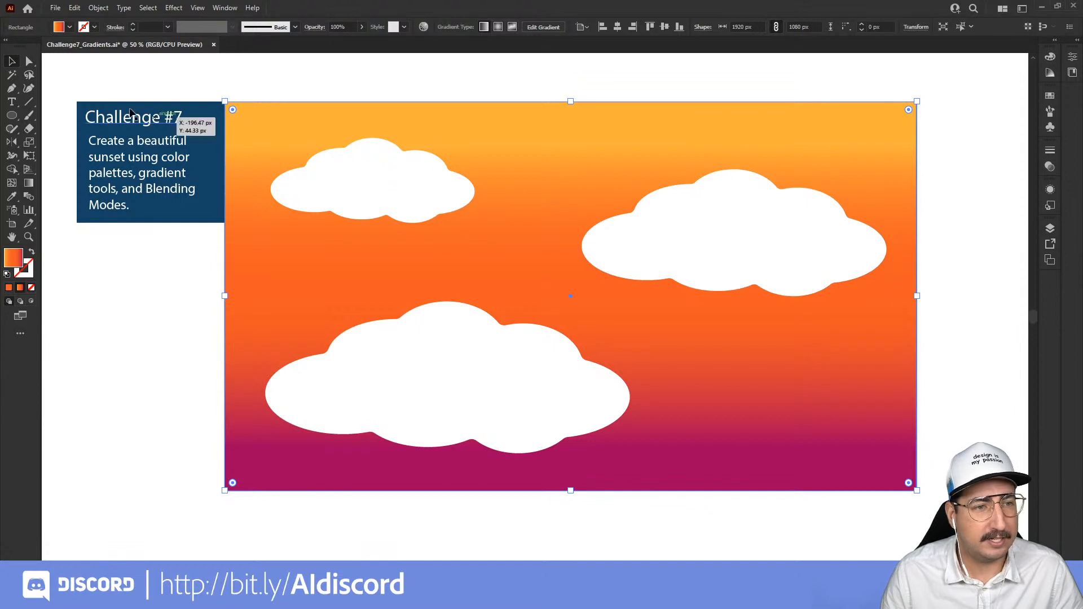
- Change the background fill to a radial gradient and enlarge its circle beyond both sides of the artboard
{"action": "left_click", "coordinate": [29, 182]}
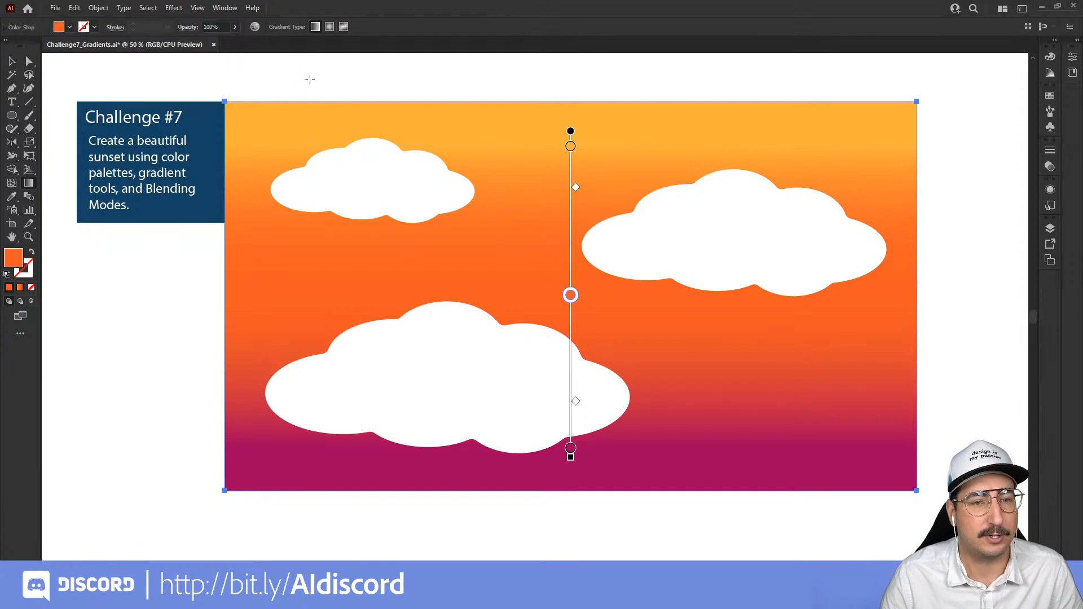
{"action": "left_click", "coordinate": [329, 27]}
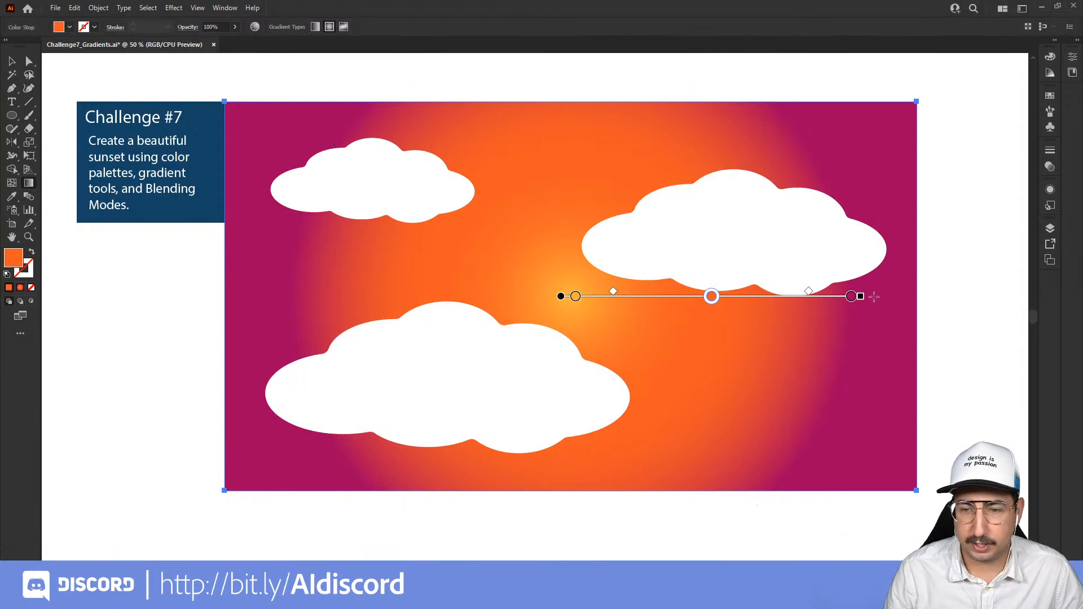
{"action": "left_click_drag", "start_coordinate": [289, 296], "coordinate": [128, 296]}
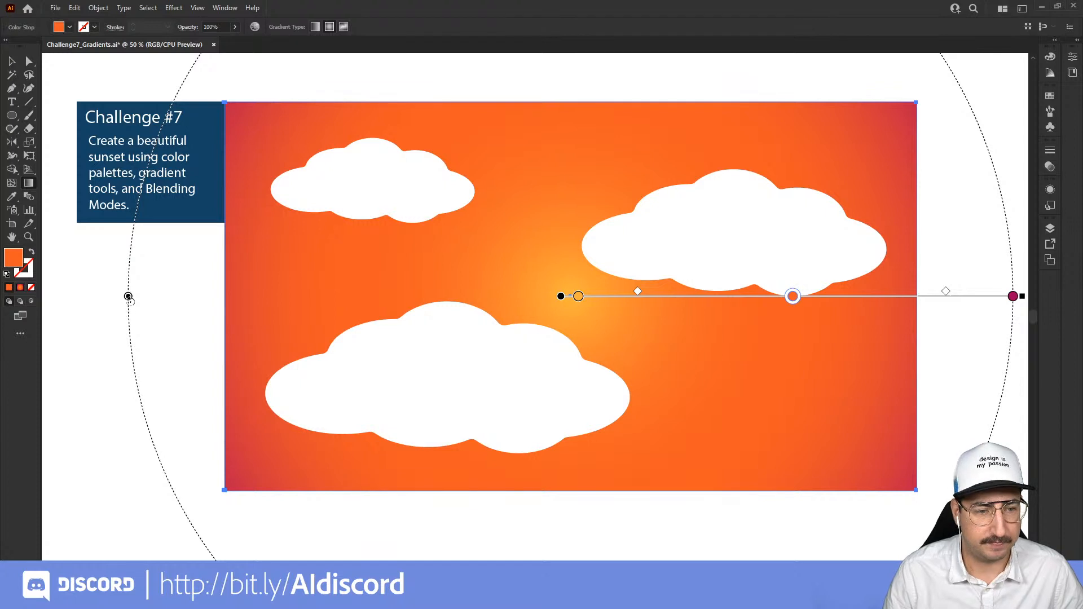
- Shrink the background's radial gradient circle and move its centre to the middle of the artboard's bottom edge
{"action": "left_click_drag", "start_coordinate": [128, 296], "coordinate": [173, 296]}
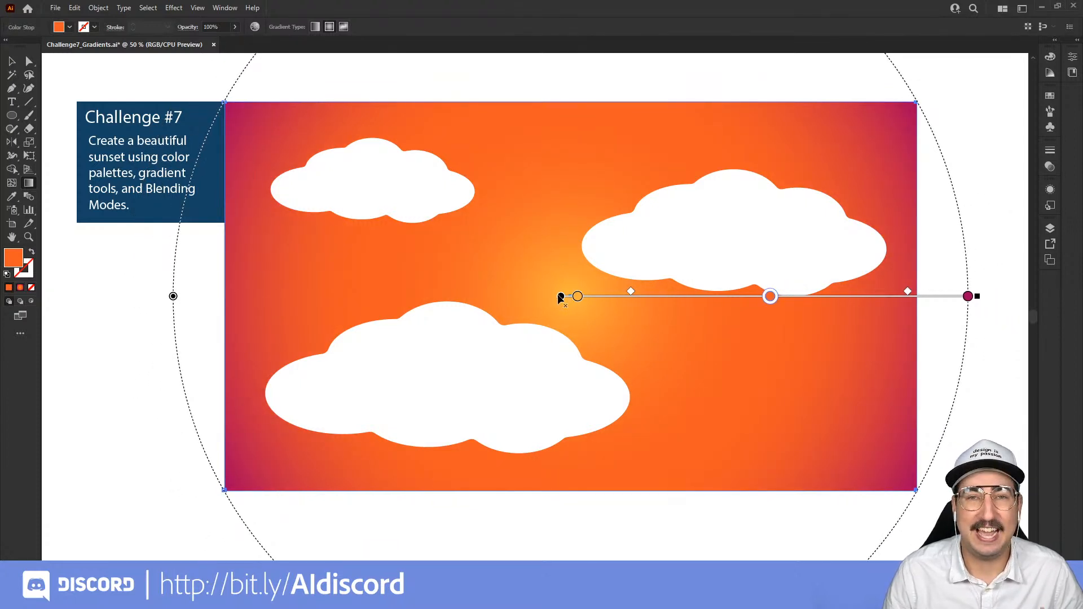
{"action": "left_click_drag", "start_coordinate": [560, 297], "coordinate": [556, 363]}
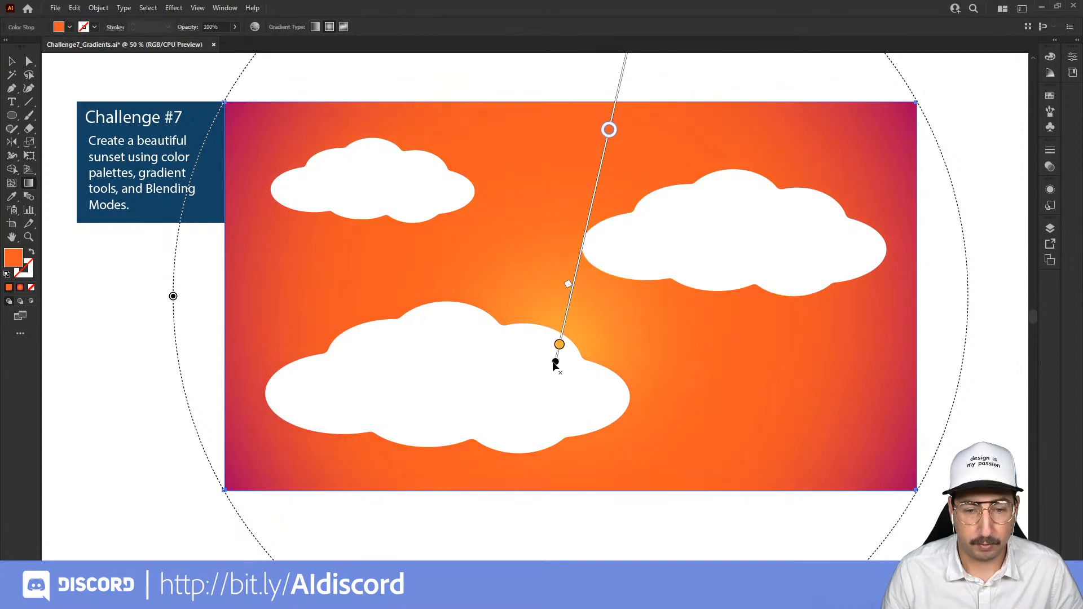
{"action": "key", "text": "ctrl+z"}
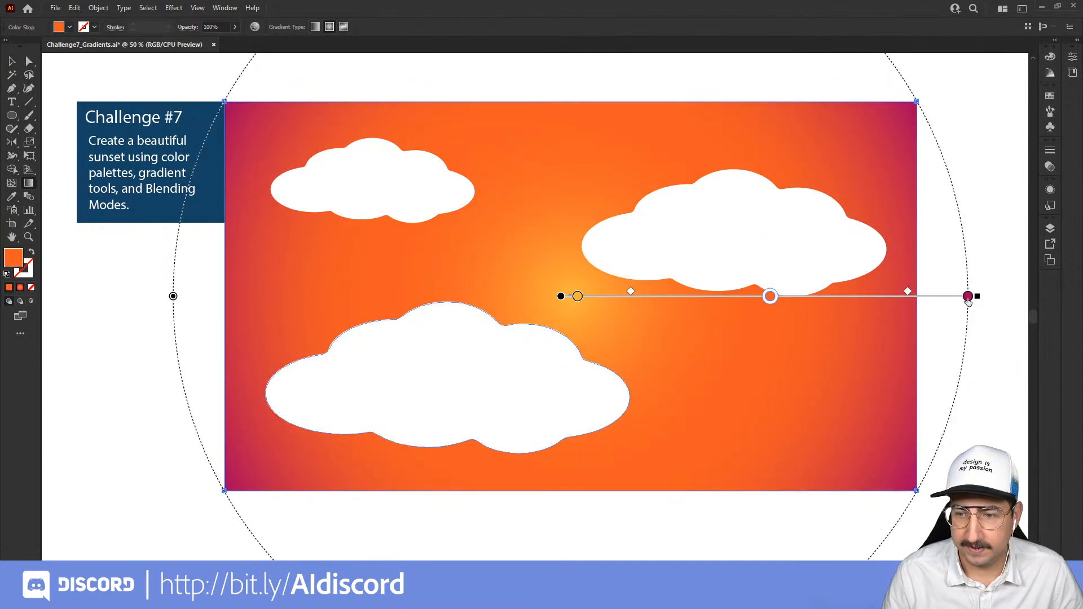
{"action": "left_click_drag", "start_coordinate": [977, 298], "coordinate": [914, 338]}
{"action": "left_click_drag", "start_coordinate": [768, 299], "coordinate": [766, 490]}
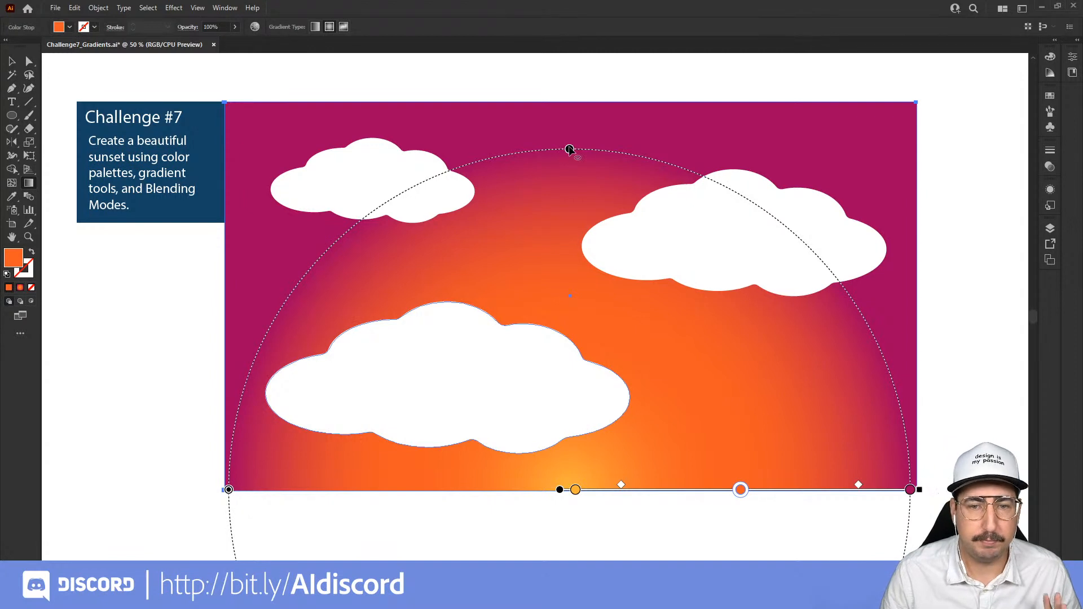
- Stretch the radial gradient circle upward past the artboard's top edge, enlarge it slightly beyond both sides, and deselect the background
{"action": "left_click_drag", "start_coordinate": [570, 150], "coordinate": [569, 96]}
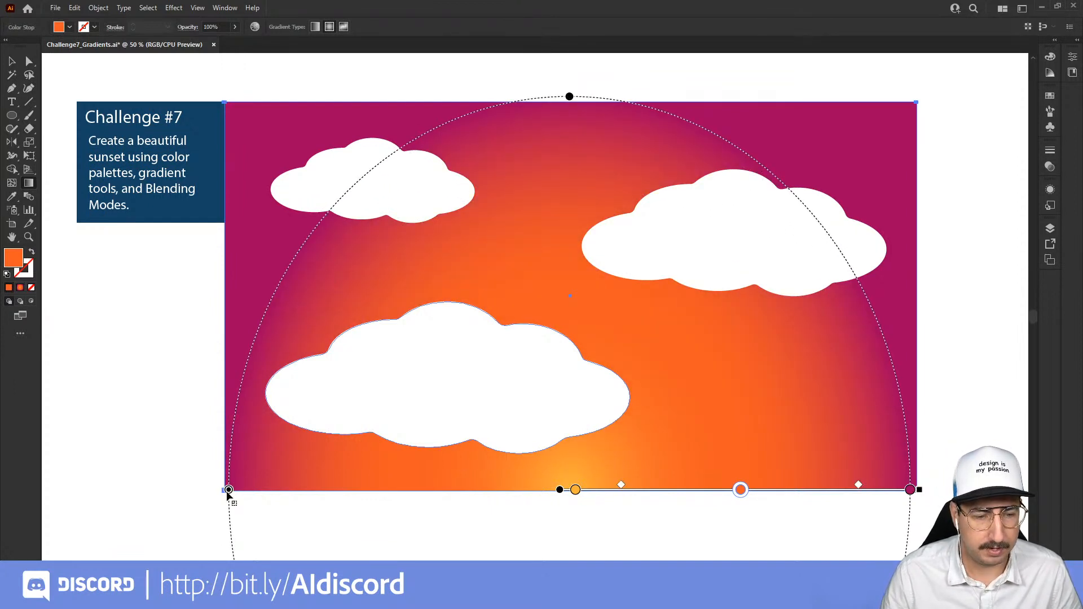
{"action": "left_click_drag", "start_coordinate": [229, 489], "coordinate": [189, 490]}
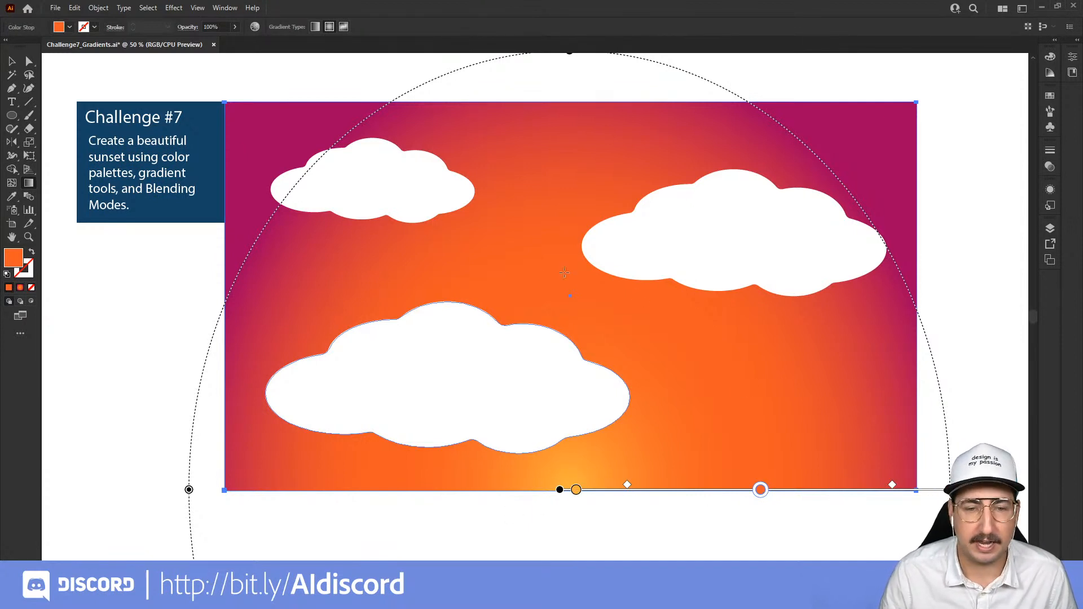
{"action": "left_click", "coordinate": [11, 63]}
{"action": "left_click", "coordinate": [185, 66]}
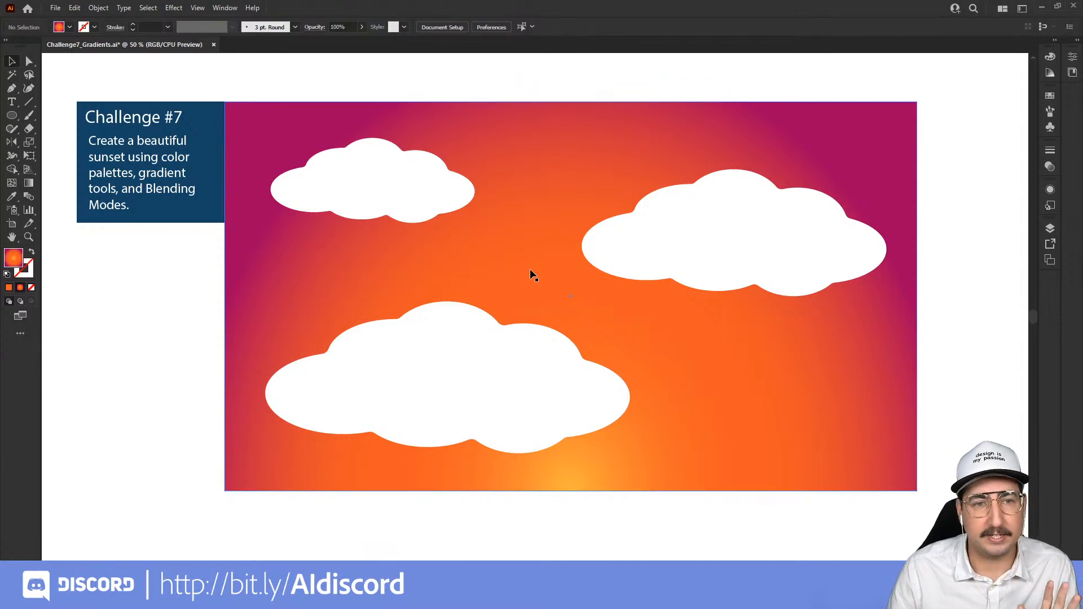
{"action": "left_click", "coordinate": [462, 249]}
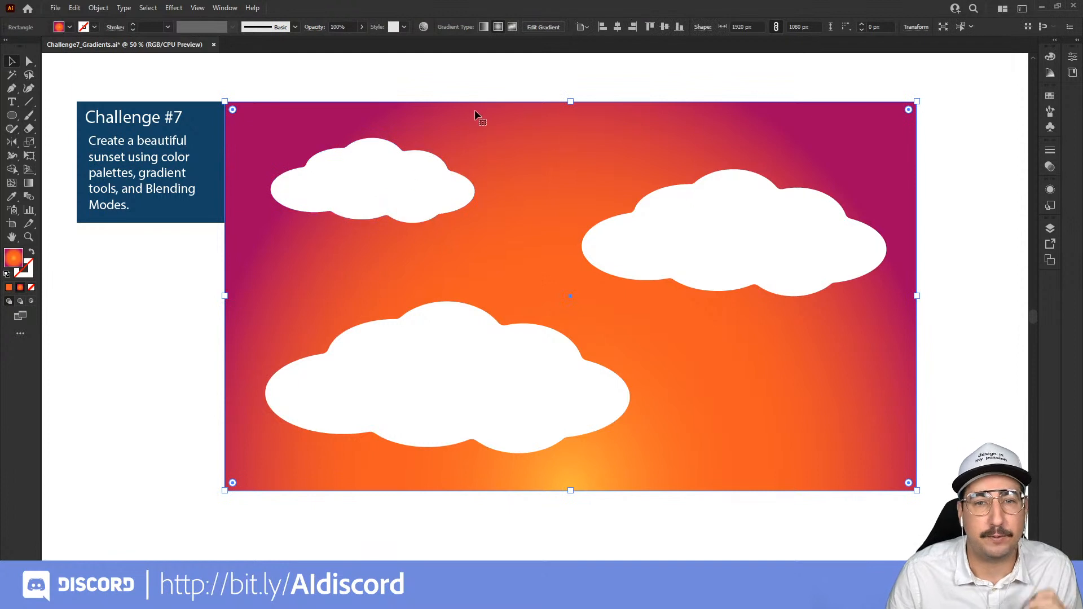
{"action": "left_click", "coordinate": [31, 184]}
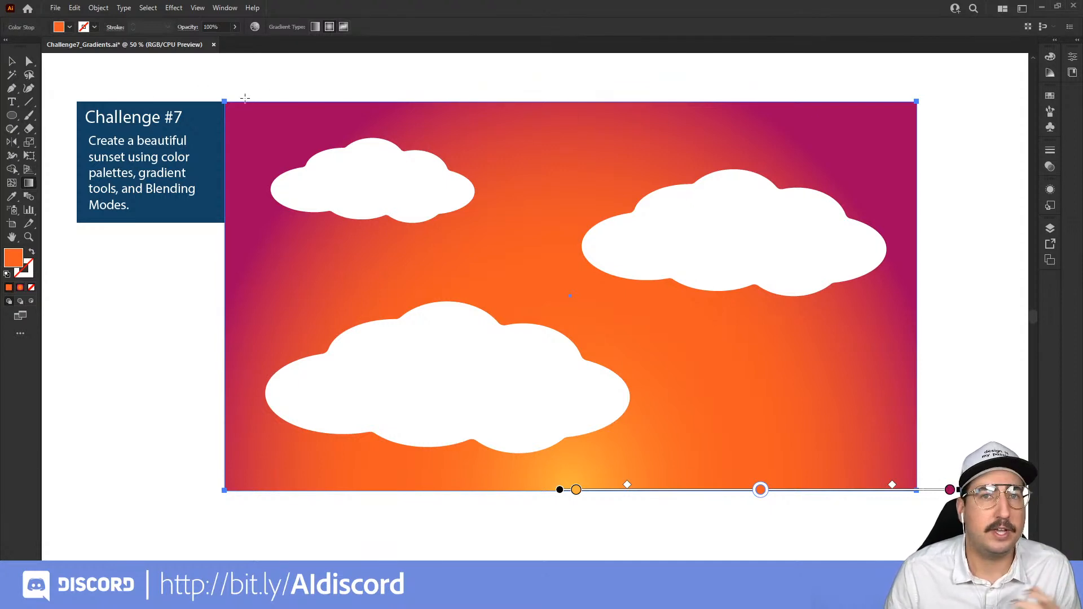
{"action": "left_click", "coordinate": [12, 61]}
- Select the large lower cloud and fill it with the radial sunset gradient
{"action": "left_click", "coordinate": [405, 178]}
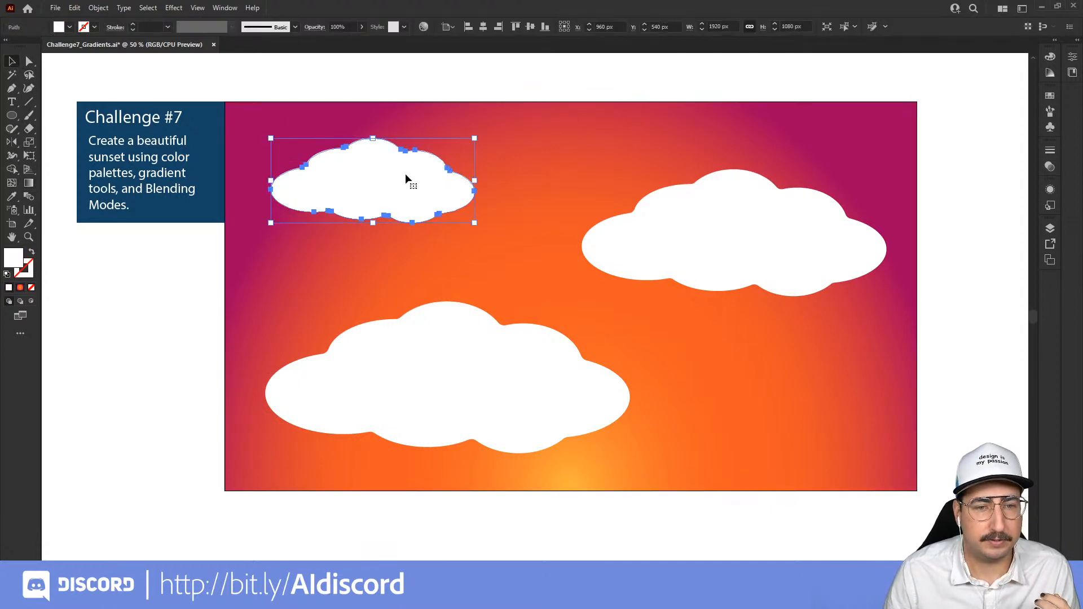
{"action": "left_click", "coordinate": [488, 346]}
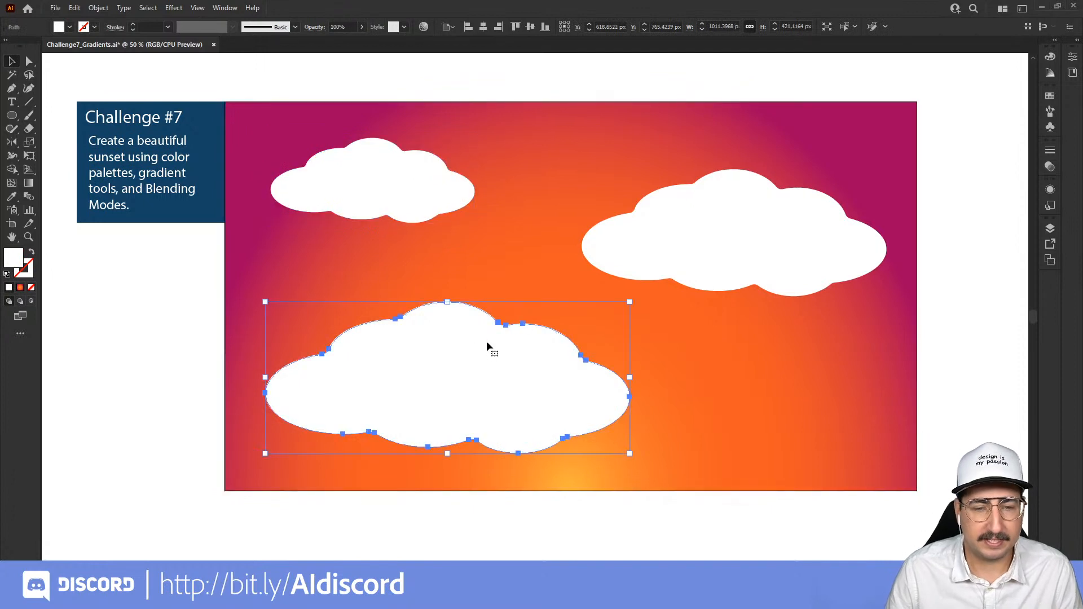
{"action": "key", "text": "z"}
{"action": "left_click", "coordinate": [483, 384]}
{"action": "left_click_drag", "start_coordinate": [520, 322], "coordinate": [504, 352]}
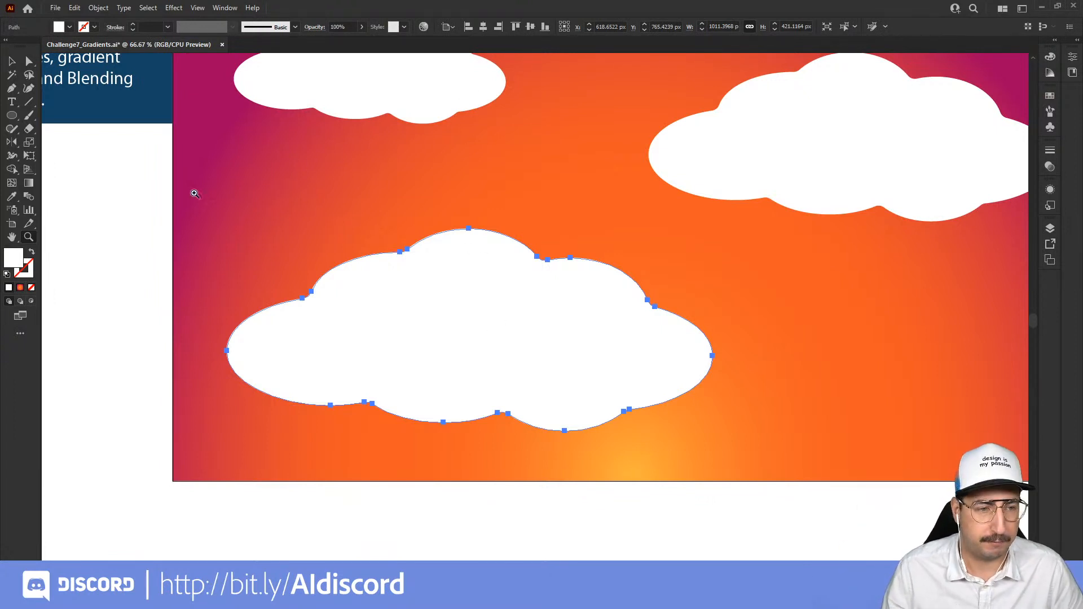
{"action": "left_click", "coordinate": [30, 184]}
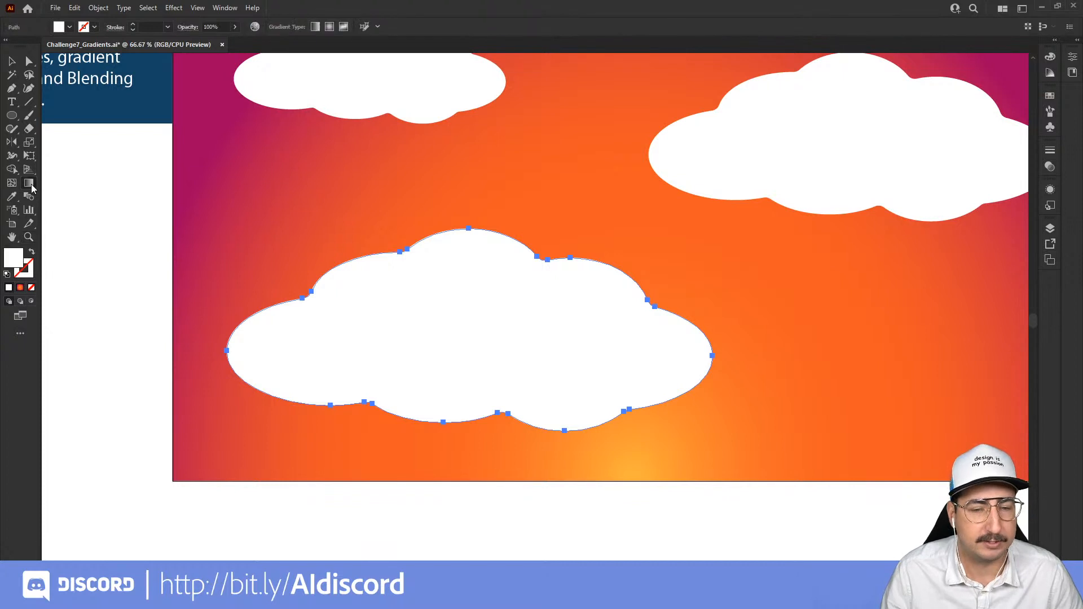
{"action": "left_click", "coordinate": [472, 328]}
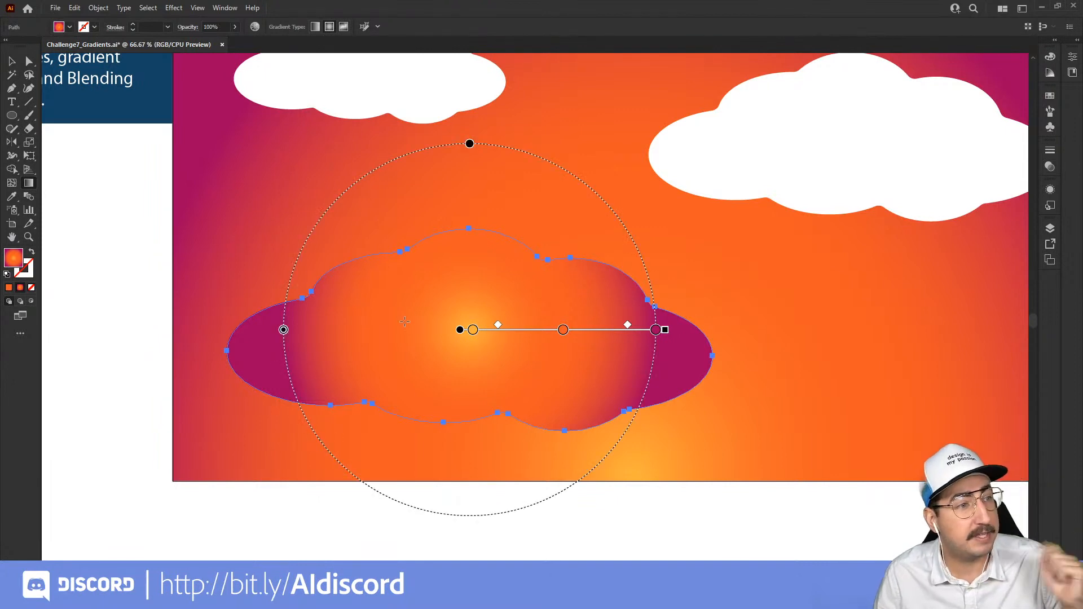
- Make the large cloud's fill active and change it to a freeform gradient
{"action": "left_click", "coordinate": [27, 274]}
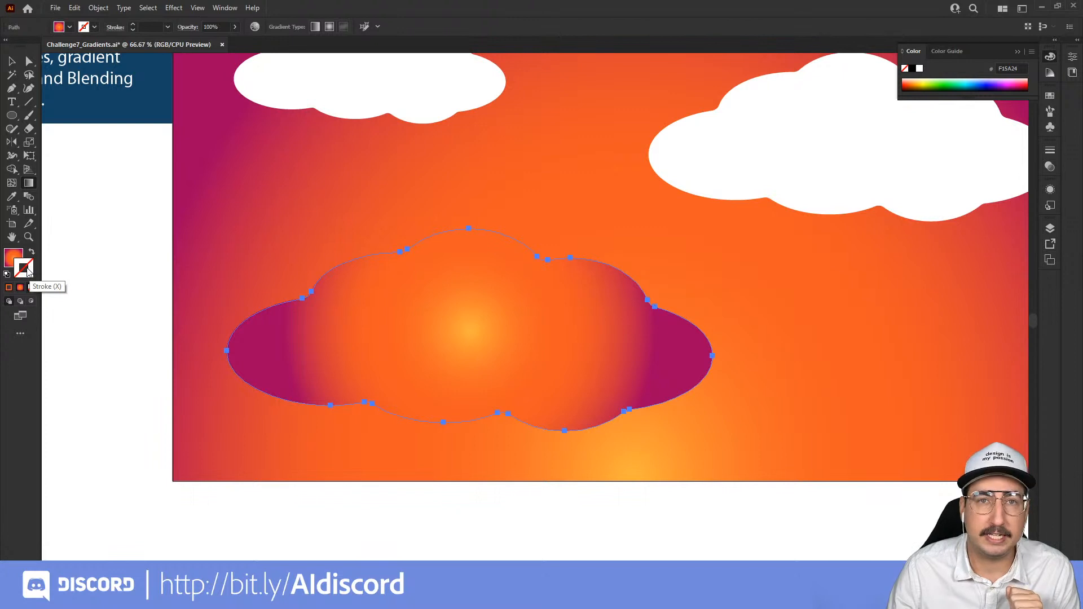
{"action": "left_click", "coordinate": [15, 259]}
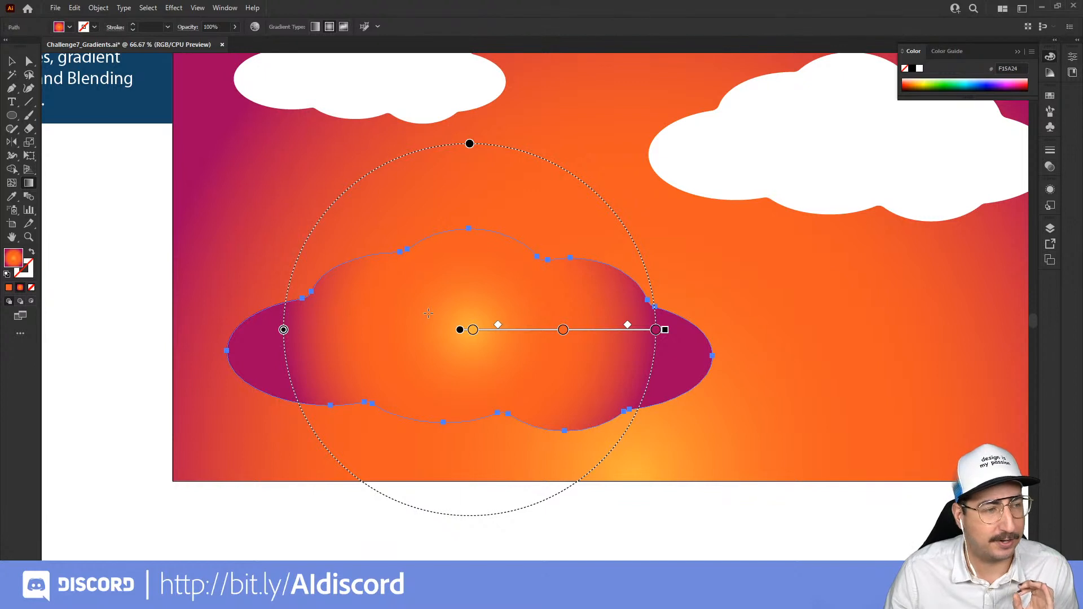
{"action": "left_click", "coordinate": [344, 27]}
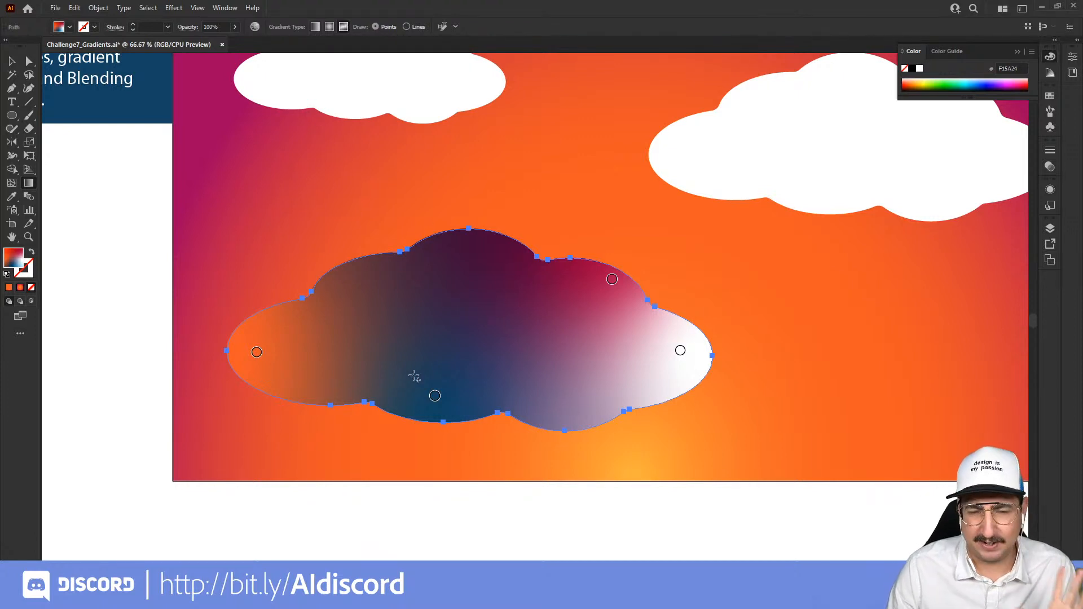
- Move the dark blue colour stop up to the cloud's upper middle and give it the light grey CCCCCC swatch
{"action": "mouse_move", "coordinate": [434, 400]}
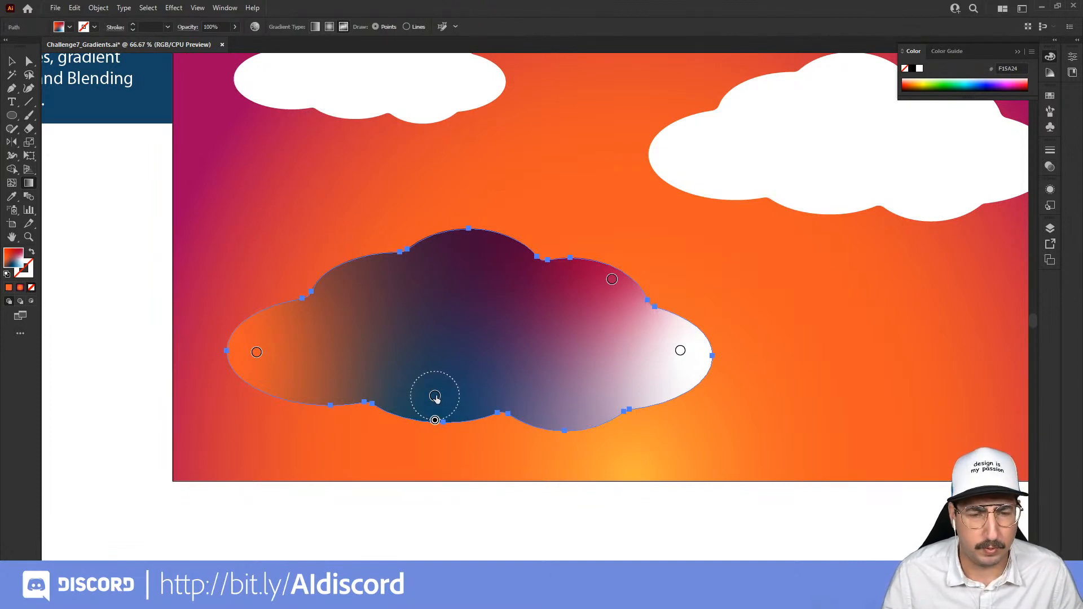
{"action": "left_click_drag", "start_coordinate": [435, 396], "coordinate": [445, 290]}
{"action": "double_click", "coordinate": [445, 290]}
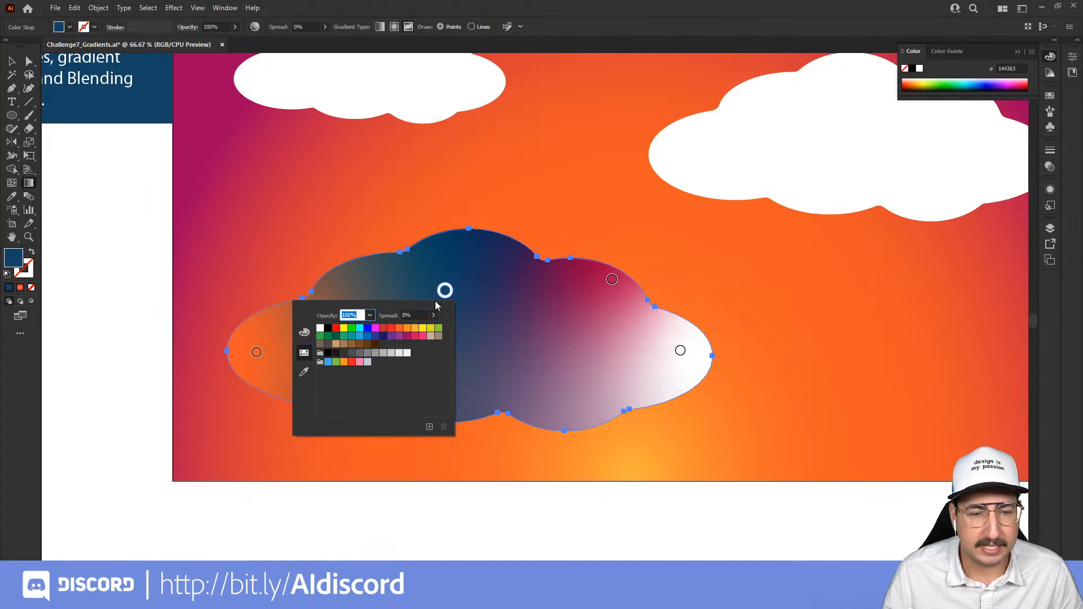
{"action": "left_click", "coordinate": [391, 353]}
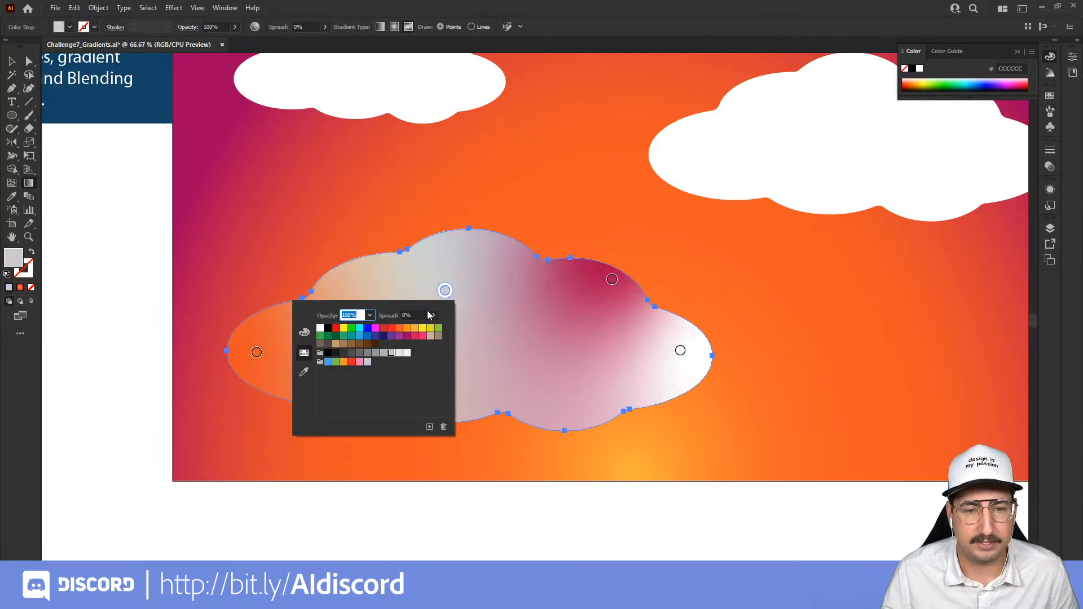
{"action": "left_click", "coordinate": [445, 289]}
- Recolour the cloud's orange stop with the E6E6E6 grey swatch and its magenta stop with the B3B3B3 grey swatch
{"action": "left_click", "coordinate": [257, 352]}
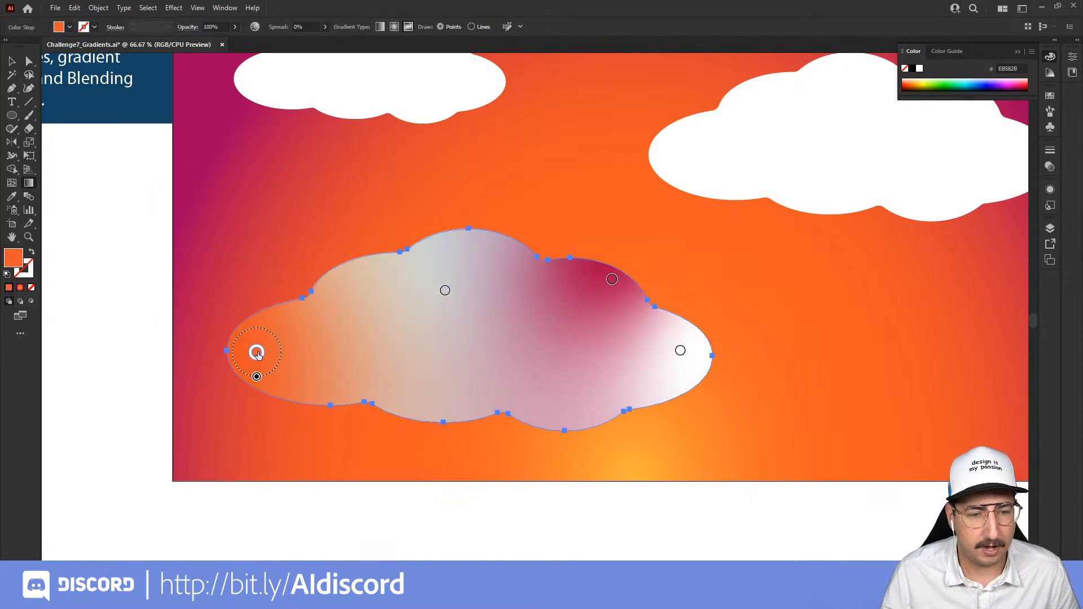
{"action": "double_click", "coordinate": [256, 352]}
{"action": "left_click", "coordinate": [211, 415]}
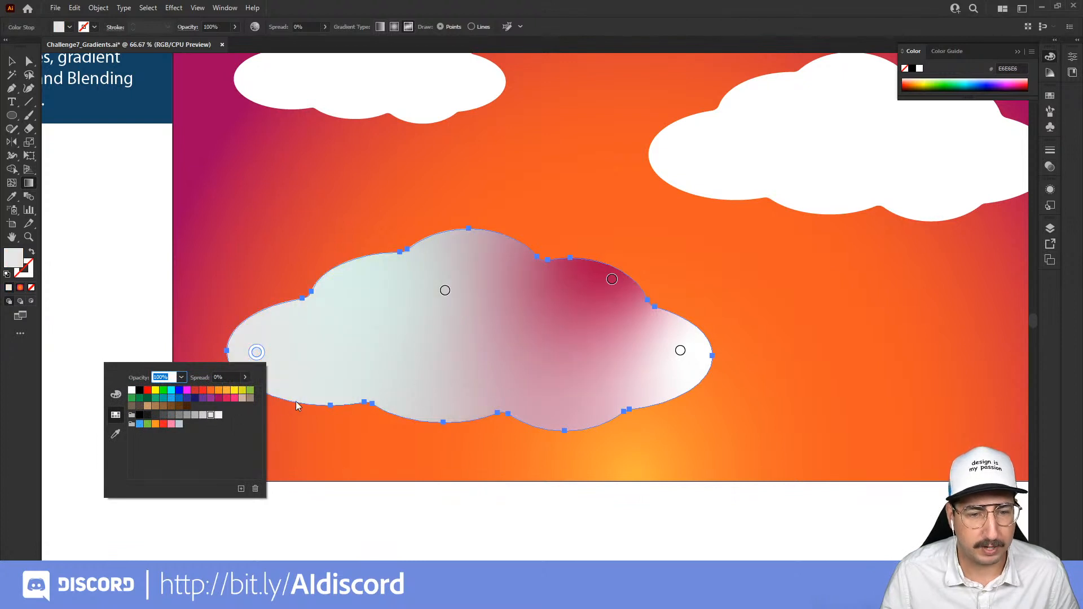
{"action": "left_click", "coordinate": [612, 281]}
{"action": "double_click", "coordinate": [612, 280]}
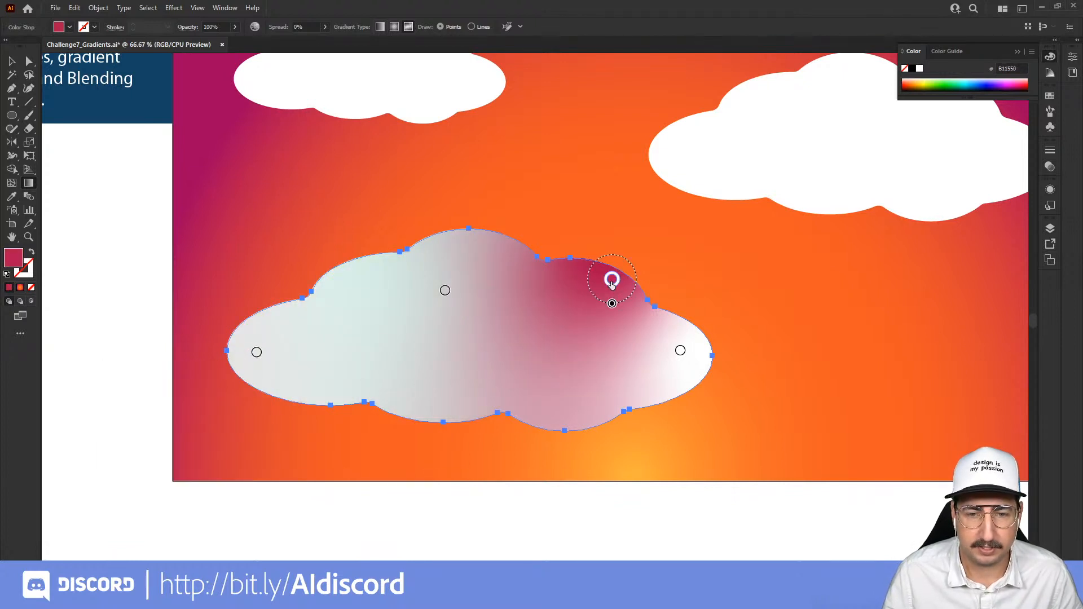
{"action": "left_click", "coordinate": [550, 342]}
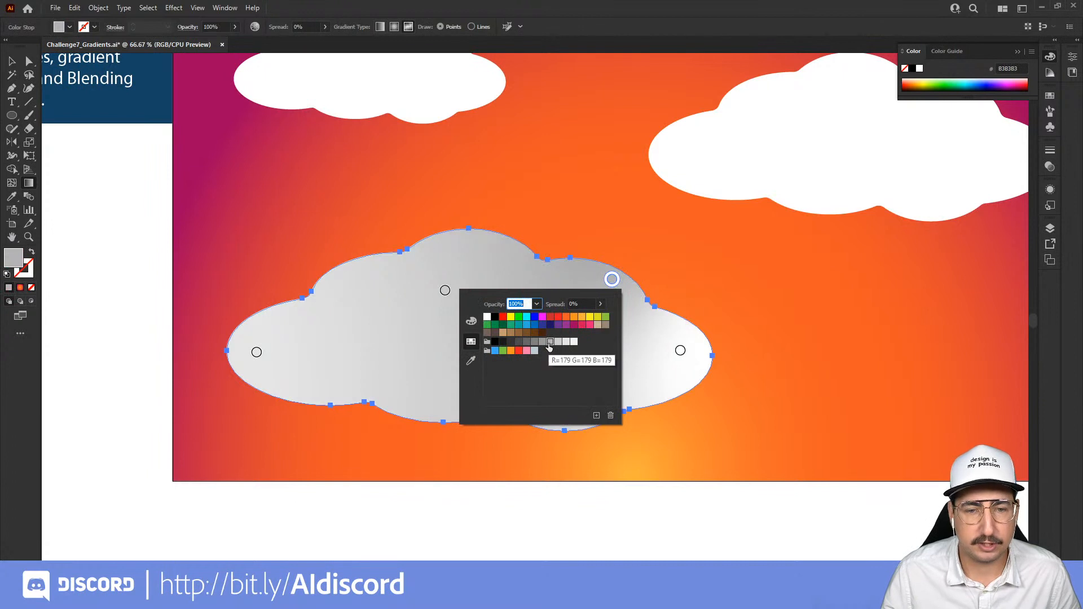
- Move the white stop from the cloud's right end to its lower right bulge and set its spread to 62%
{"action": "left_click_drag", "start_coordinate": [680, 353], "coordinate": [540, 357]}
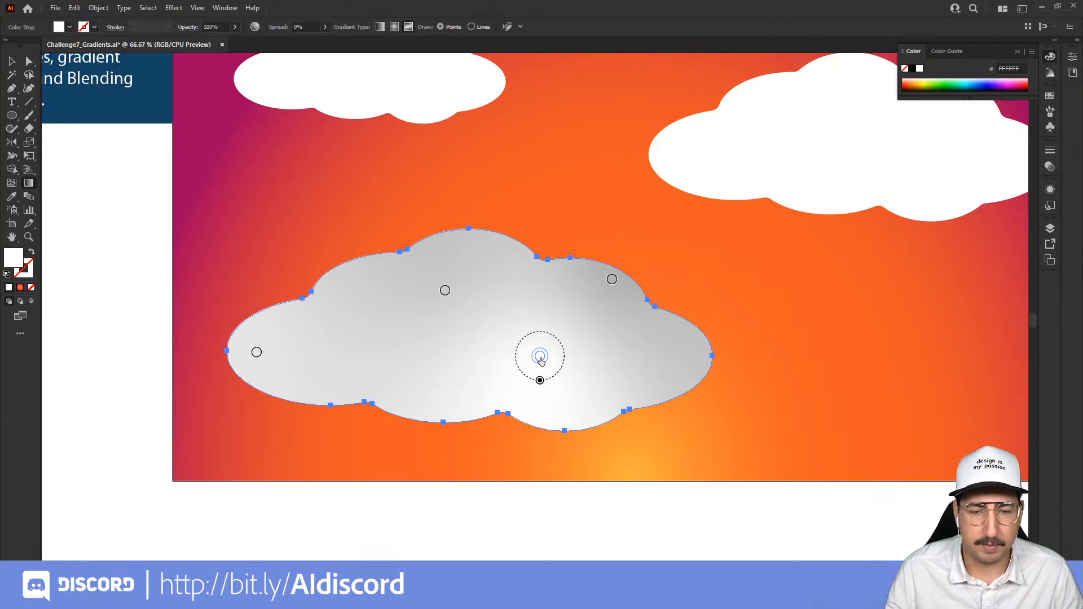
{"action": "left_click_drag", "start_coordinate": [539, 359], "coordinate": [565, 389]}
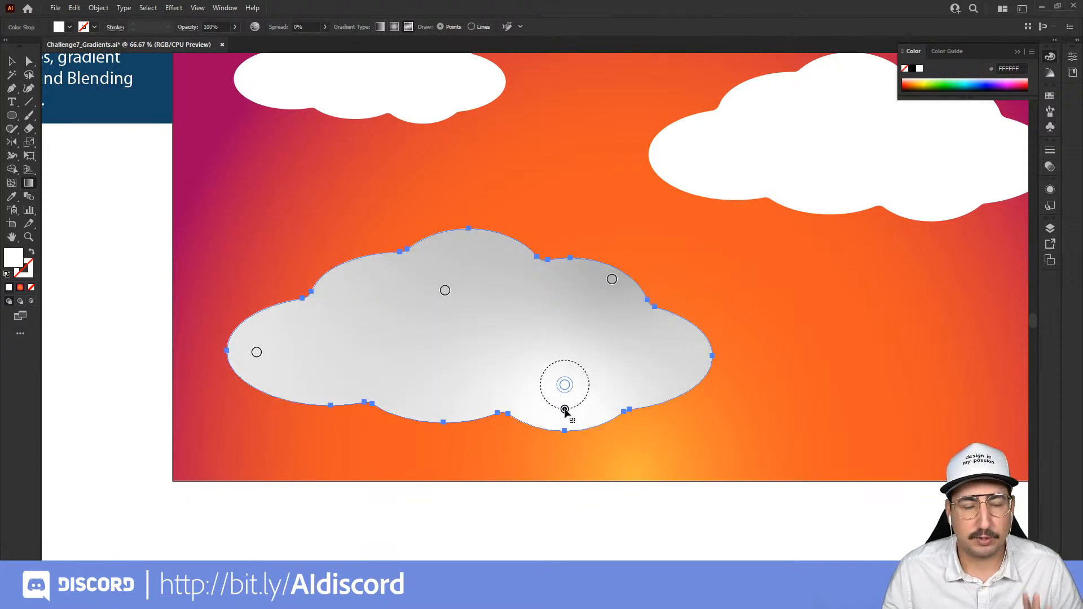
{"action": "left_click_drag", "start_coordinate": [565, 411], "coordinate": [565, 421]}
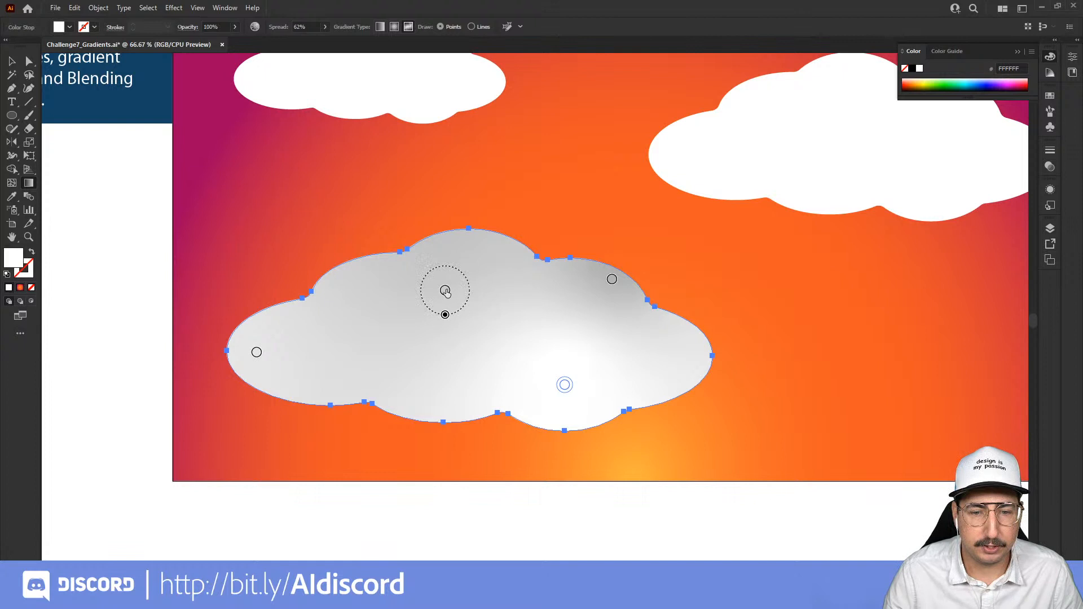
- Tint the white stop in the cloud's lower right bulge pale yellow, FFFFDB
{"action": "double_click", "coordinate": [565, 386]}
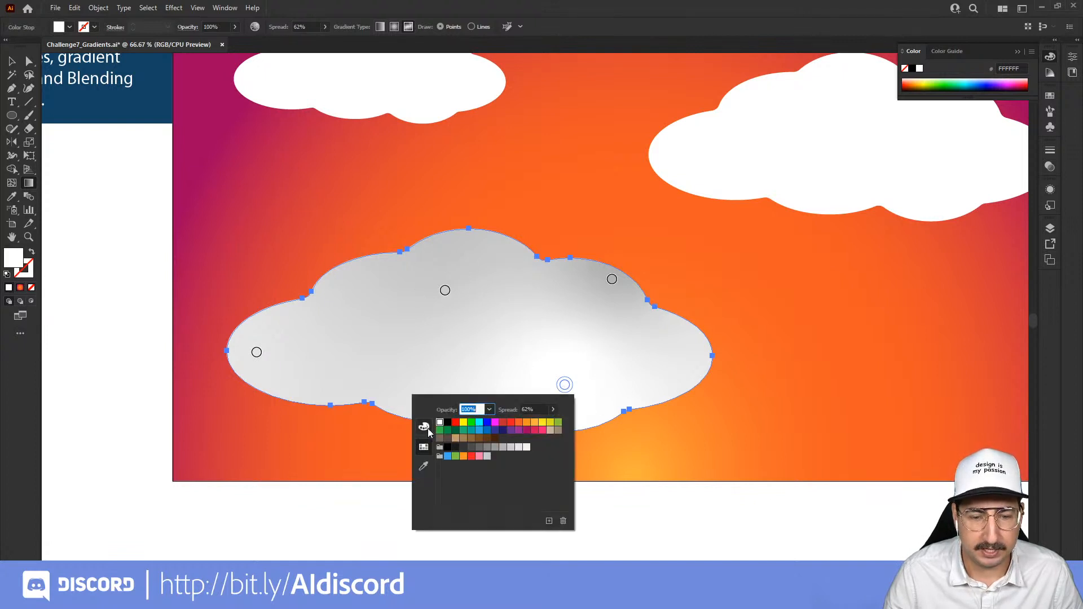
{"action": "left_click", "coordinate": [427, 429]}
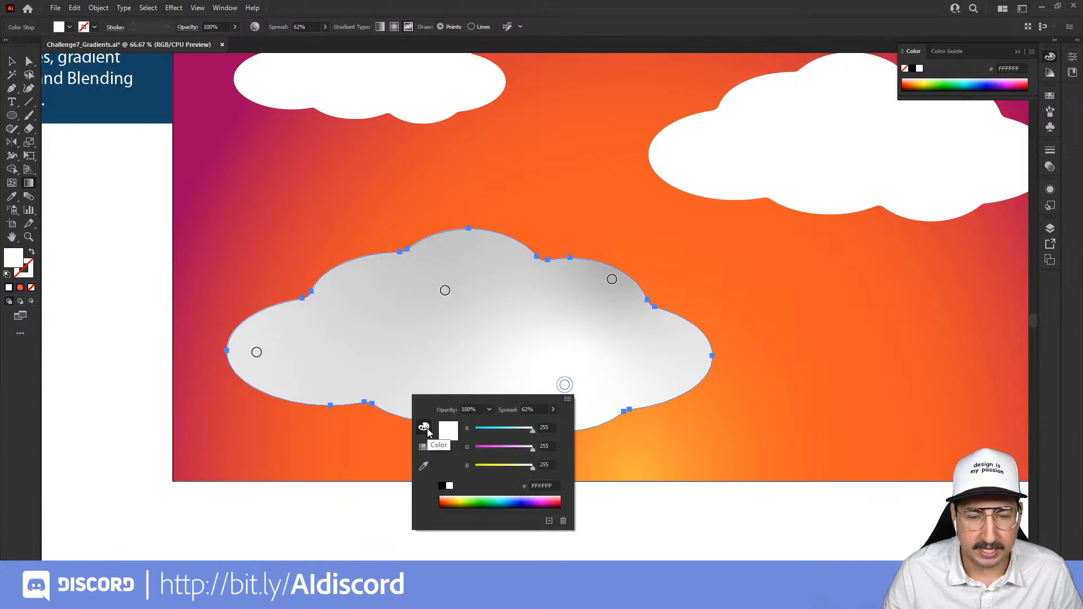
{"action": "left_click", "coordinate": [516, 466]}
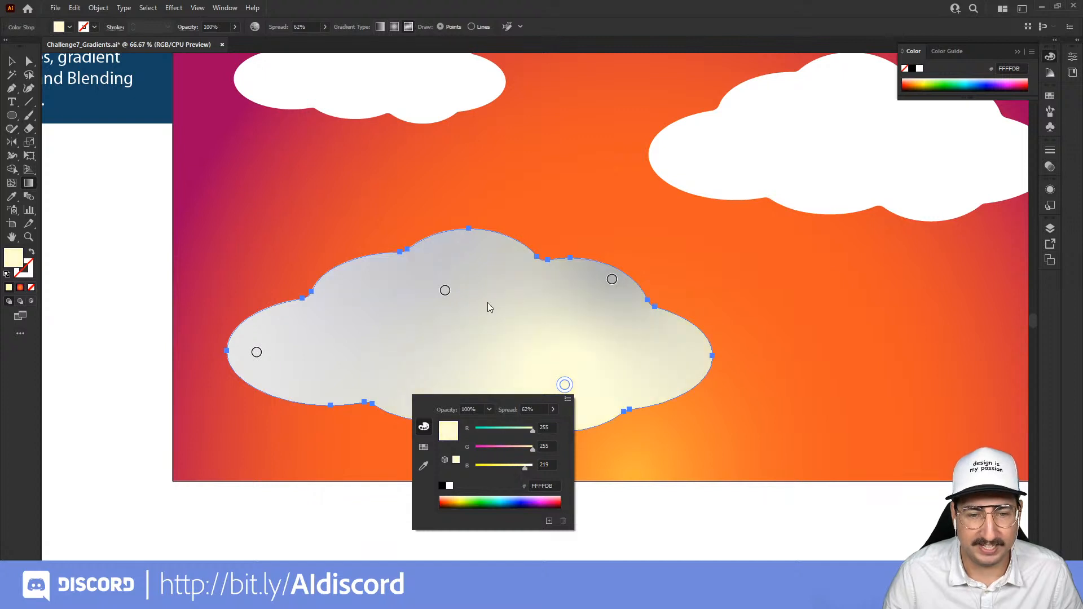
- Recolour the stop in the cloud's upper middle to soft yellow-orange, FFDC7F
{"action": "left_click", "coordinate": [445, 290]}
{"action": "double_click", "coordinate": [445, 291]}
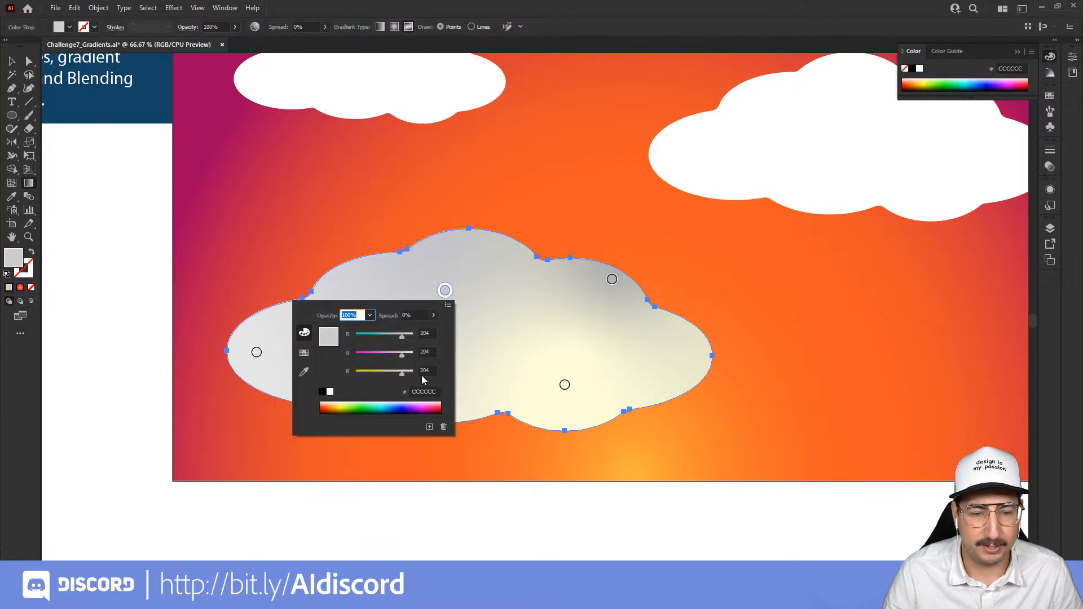
{"action": "left_click", "coordinate": [334, 405]}
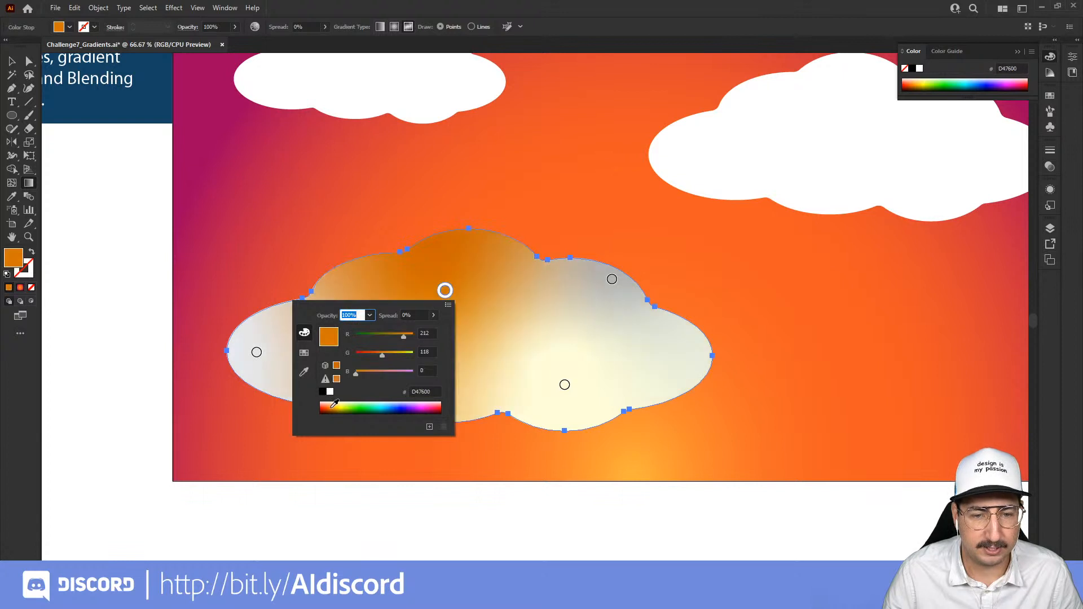
{"action": "left_click", "coordinate": [334, 403]}
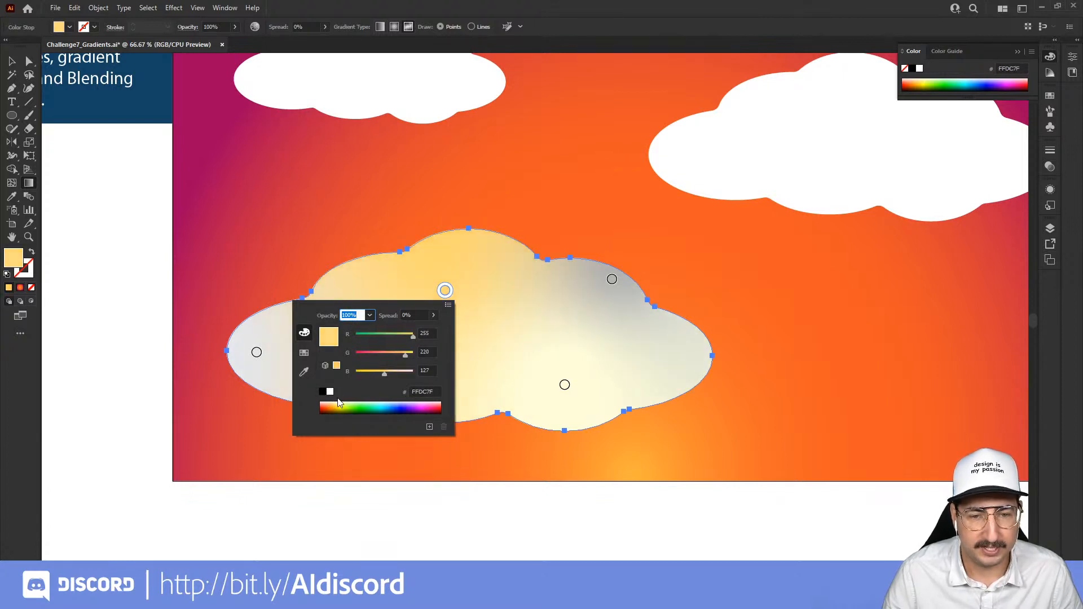
- Recolour the grey stop in the cloud's upper right bulge to soft orange, FFAA7F
{"action": "left_click", "coordinate": [612, 280]}
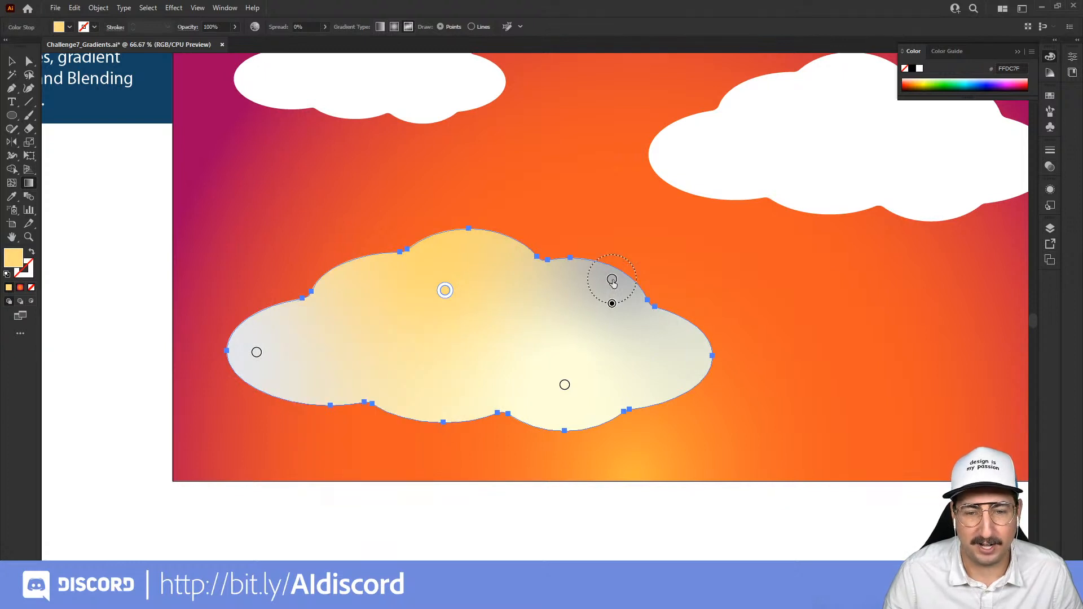
{"action": "double_click", "coordinate": [612, 280]}
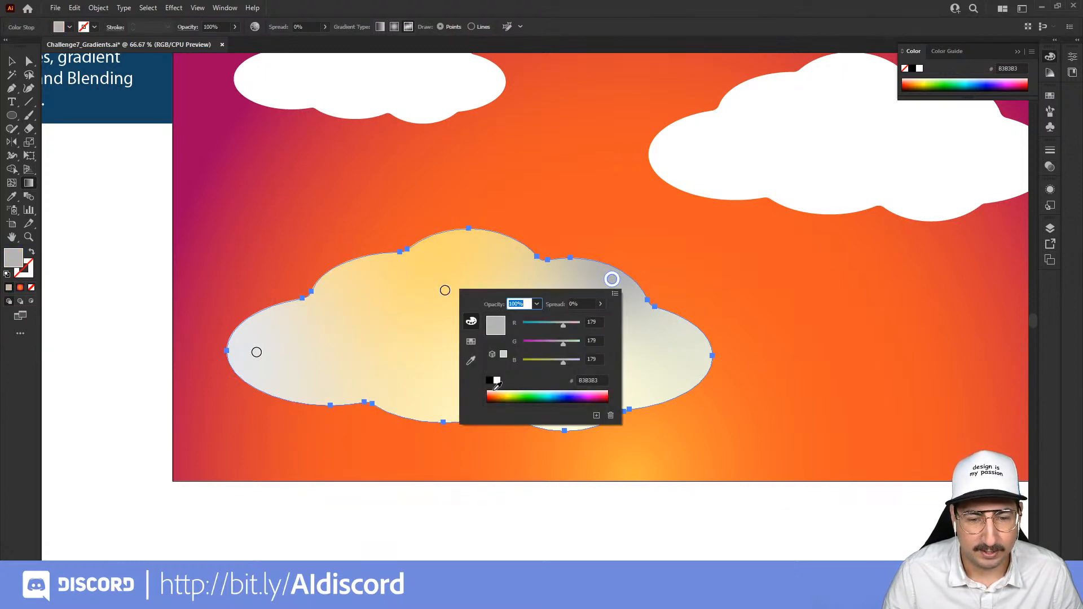
{"action": "left_click", "coordinate": [493, 394]}
- Recolour the light grey stop at the cloud's left end to a pale lavender
{"action": "left_click", "coordinate": [257, 353]}
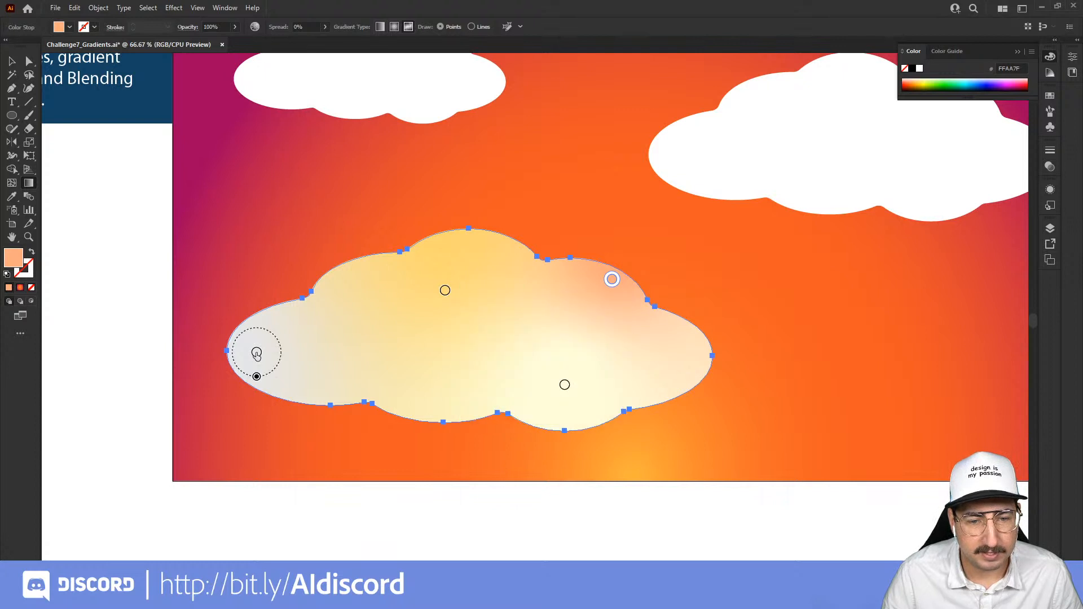
{"action": "double_click", "coordinate": [256, 353]}
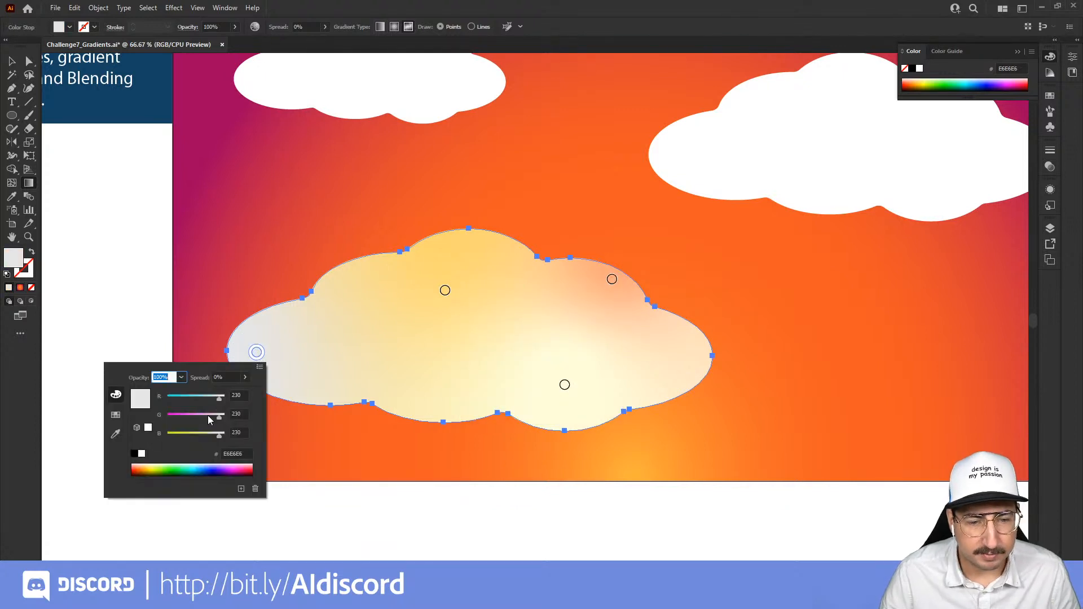
{"action": "left_click_drag", "start_coordinate": [219, 416], "coordinate": [197, 418]}
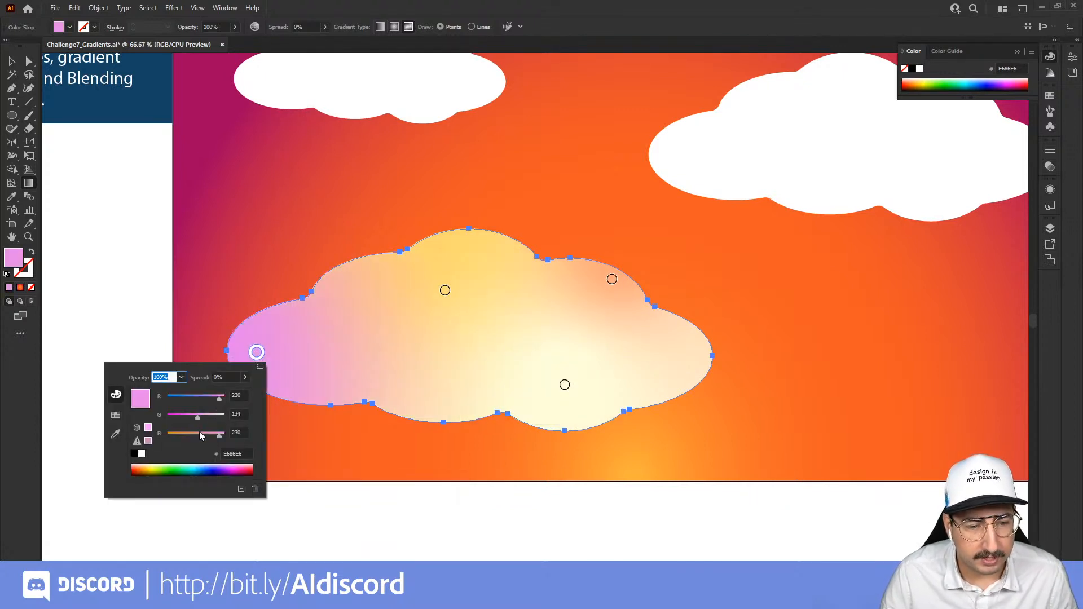
{"action": "left_click", "coordinate": [203, 398]}
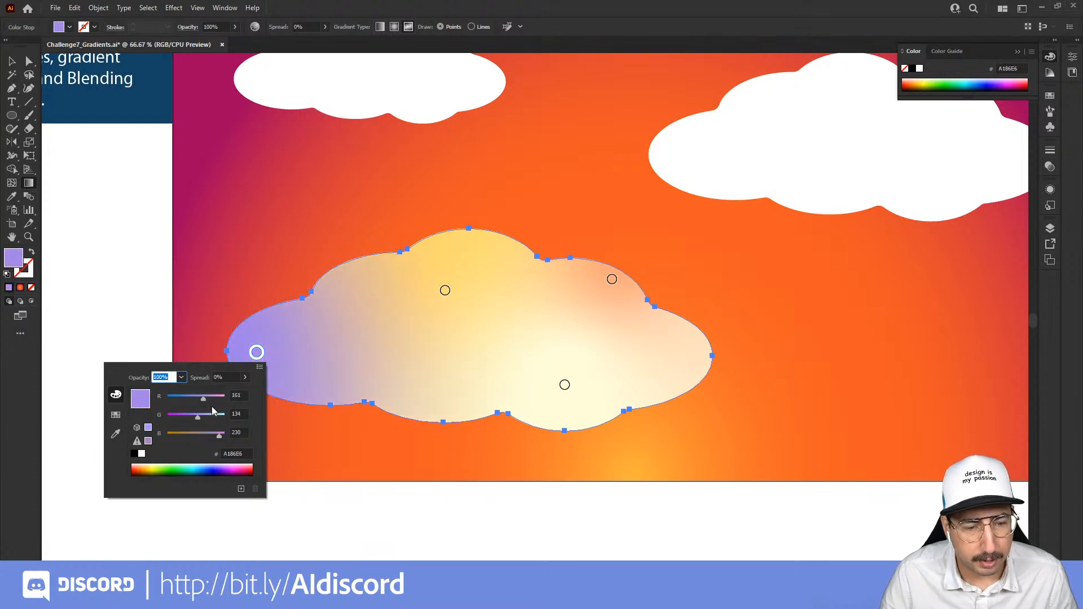
{"action": "left_click", "coordinate": [224, 465]}
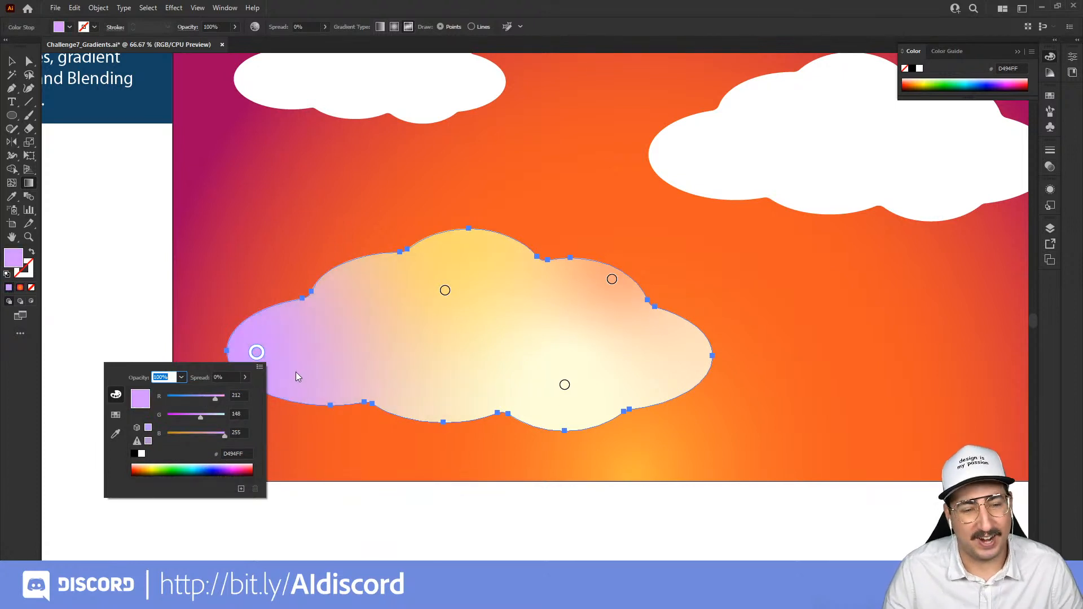
{"action": "left_click", "coordinate": [223, 464]}
- Shift the lavender and yellow-orange stops up and to the left within the cloud, giving the yellow-orange stop a 69% spread
{"action": "left_click_drag", "start_coordinate": [256, 352], "coordinate": [243, 334]}
{"action": "left_click_drag", "start_coordinate": [443, 292], "coordinate": [407, 274]}
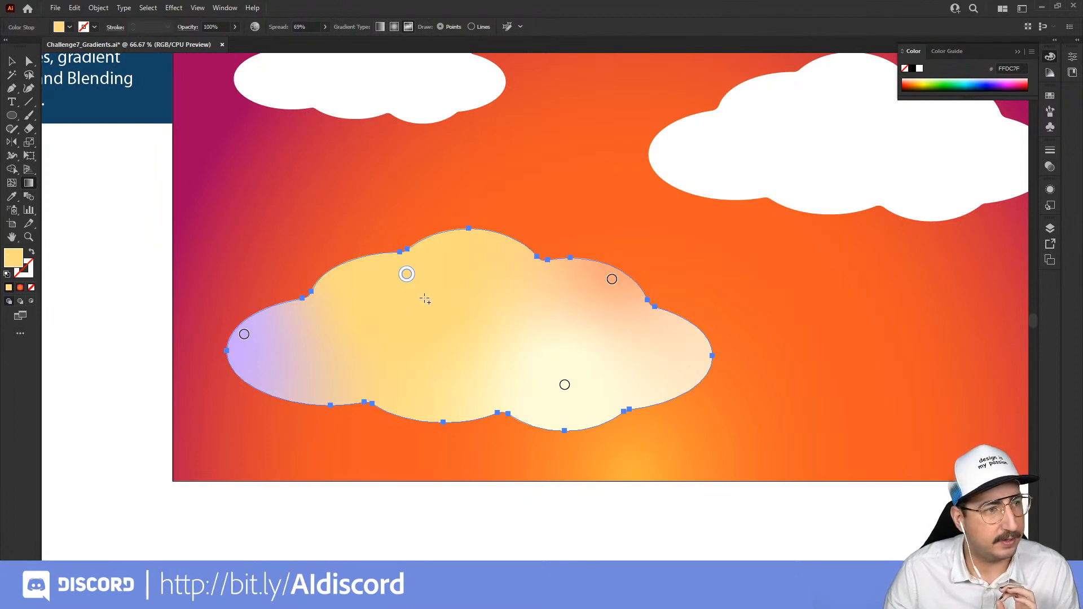
{"action": "key", "text": "v"}
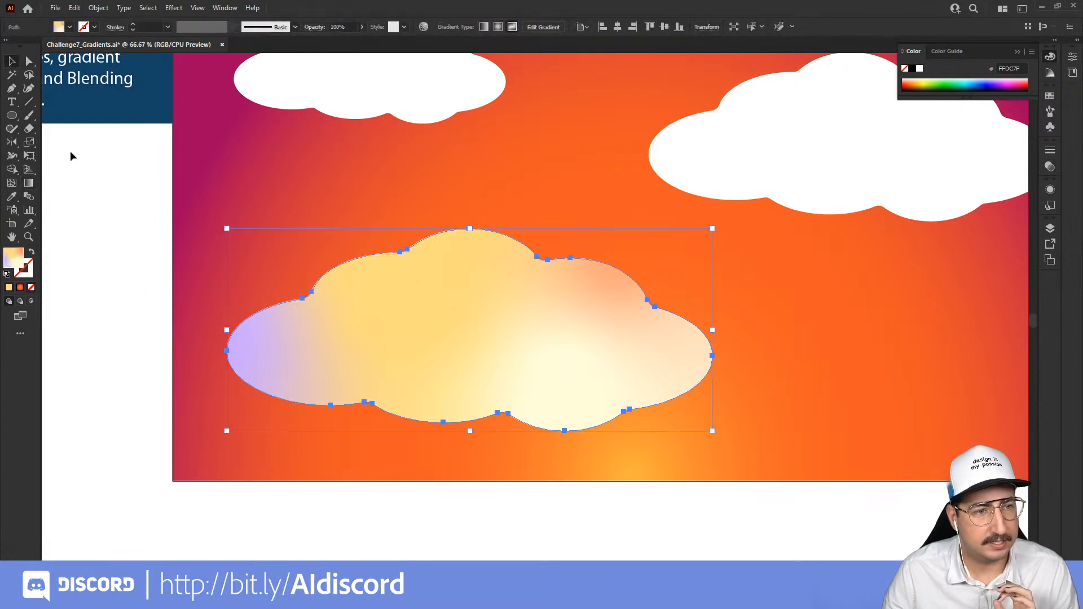
{"action": "left_click", "coordinate": [101, 235]}
- Select the sky background together with all three clouds
{"action": "key", "text": "z"}
{"action": "left_click", "coordinate": [547, 332], "text": "alt"}
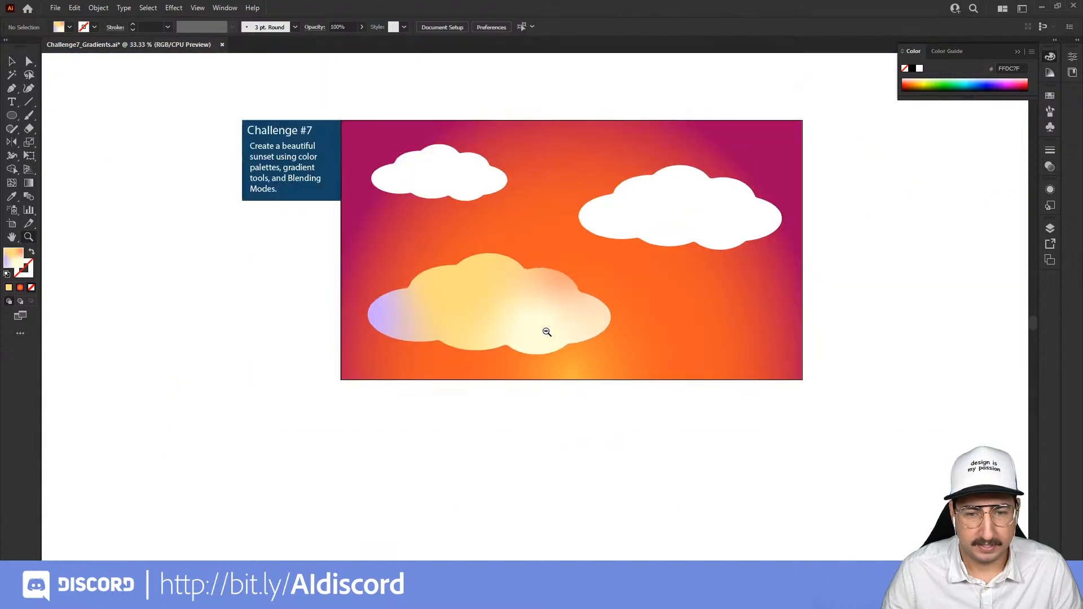
{"action": "left_click", "coordinate": [449, 355], "text": "alt"}
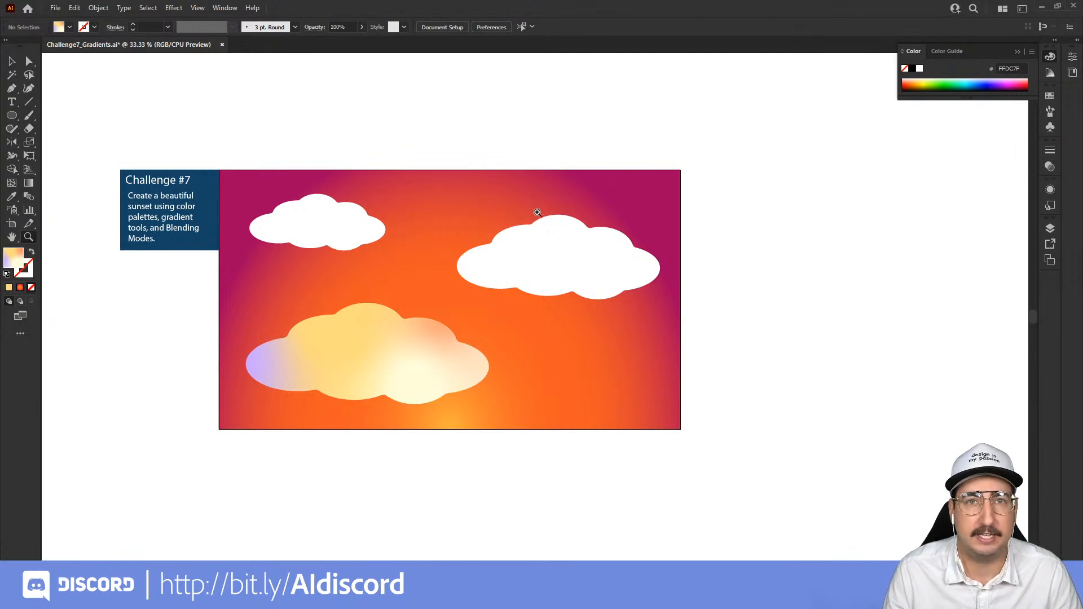
{"action": "left_click", "coordinate": [472, 155]}
{"action": "left_click", "coordinate": [536, 269]}
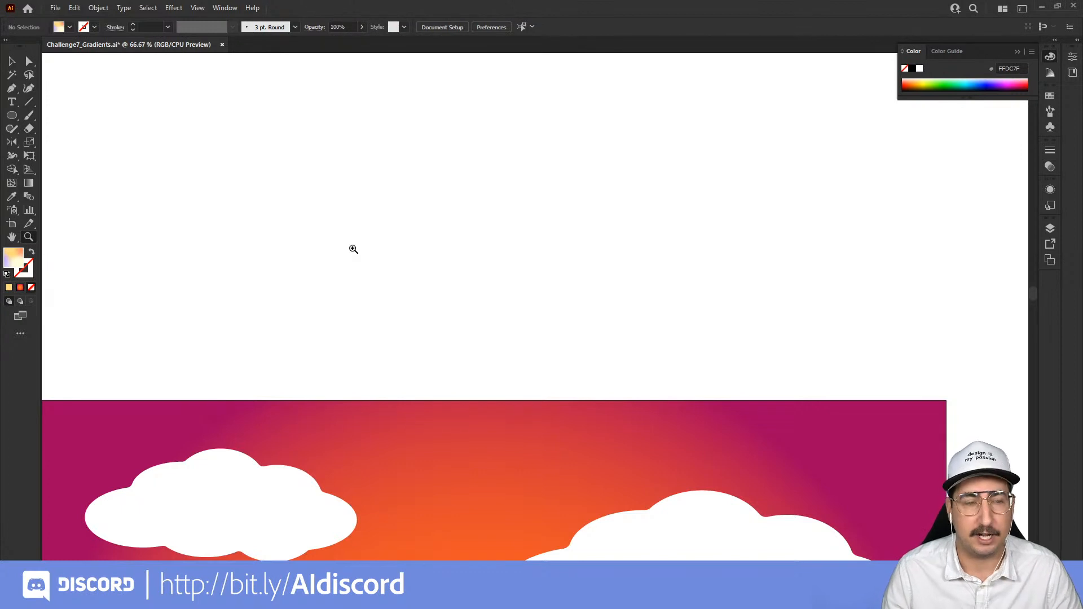
{"action": "left_click", "coordinate": [500, 411], "text": "alt"}
{"action": "left_click_drag", "start_coordinate": [479, 436], "coordinate": [421, 275]}
{"action": "key", "text": "v"}
{"action": "left_click_drag", "start_coordinate": [150, 112], "coordinate": [790, 522]}
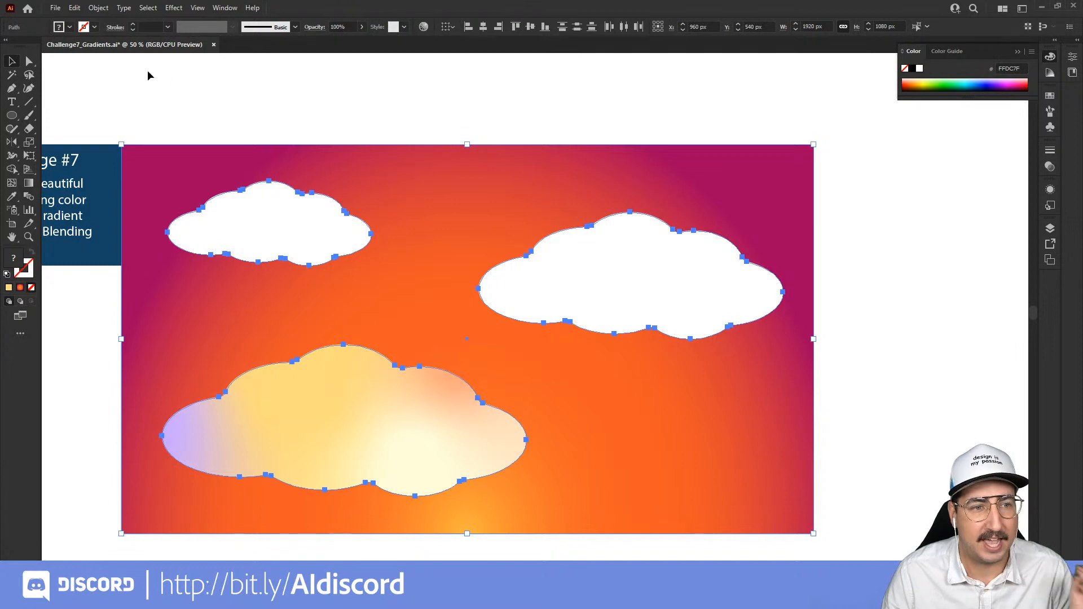
- Try converting the selected sky and clouds to greyscale, compare it with the coloured version, and undo the conversion
{"action": "left_click", "coordinate": [75, 8]}
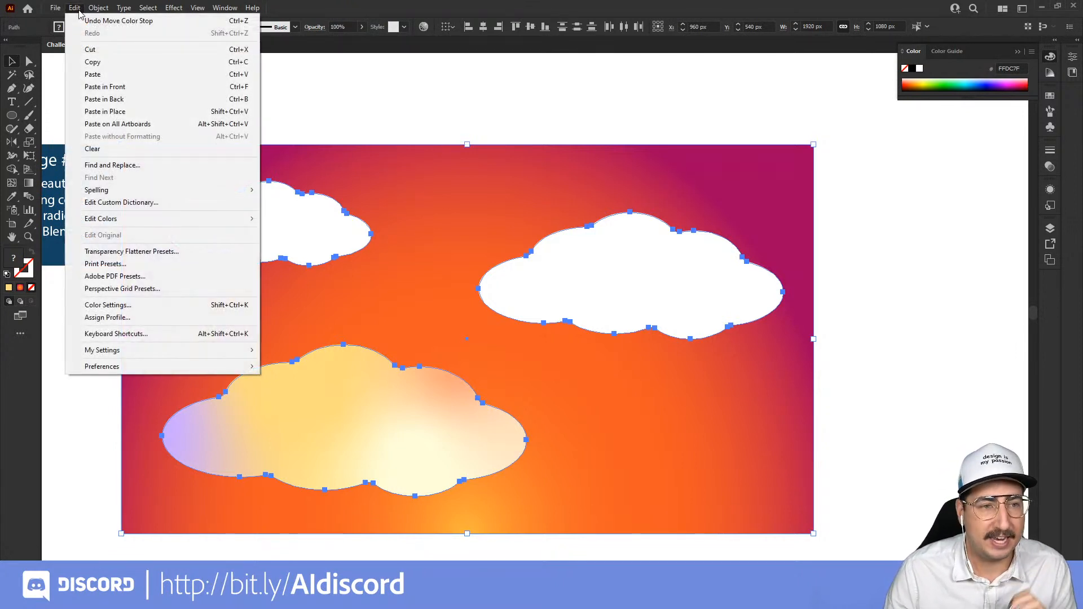
{"action": "mouse_move", "coordinate": [166, 224]}
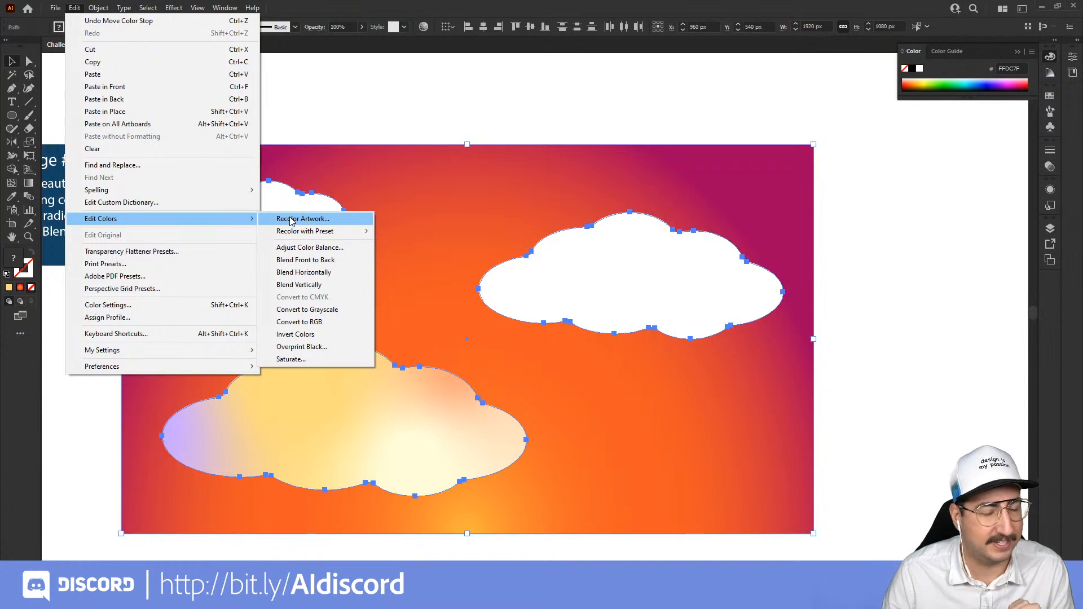
{"action": "left_click", "coordinate": [315, 312]}
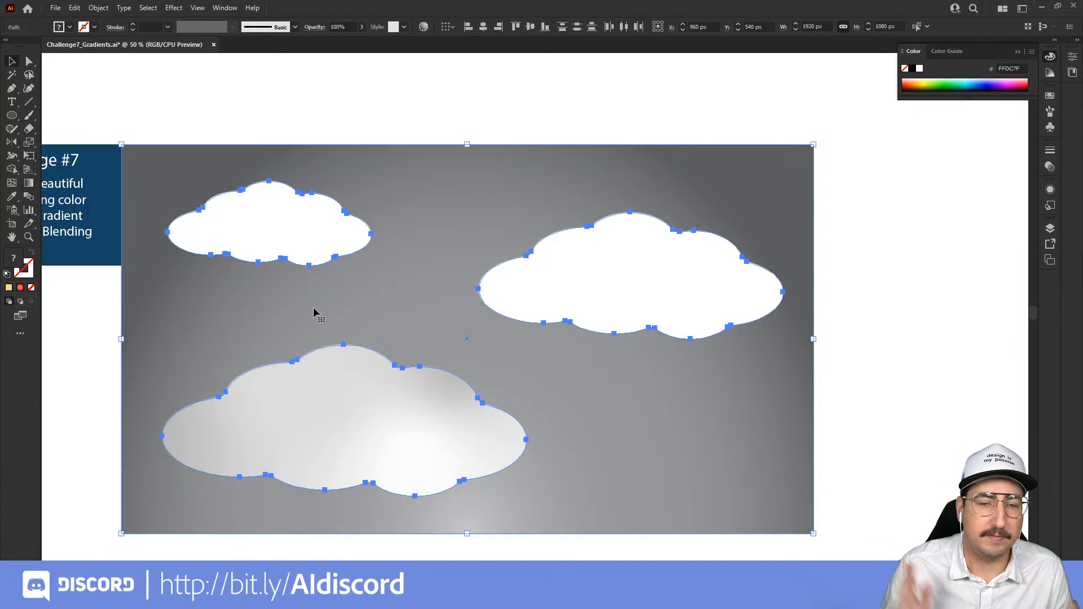
{"action": "key", "text": "ctrl+z"}
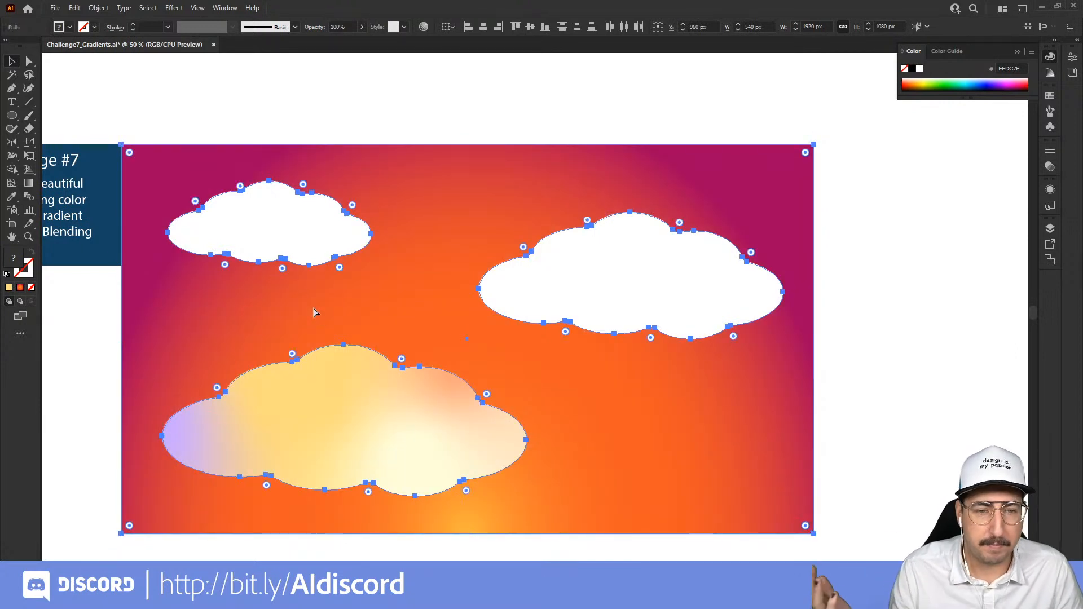
{"action": "key", "text": "ctrl+shift+z"}
{"action": "key", "text": "ctrl+z"}
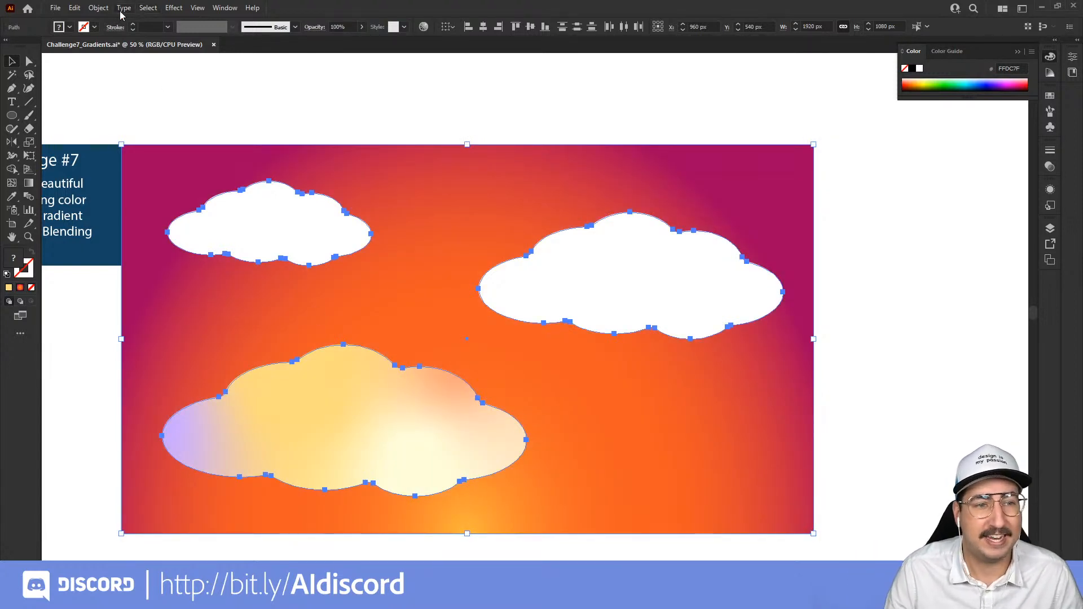
- Saturate the selected sky and clouds at 48% intensity, using the preview to compare stronger and weaker settings
{"action": "left_click", "coordinate": [75, 13]}
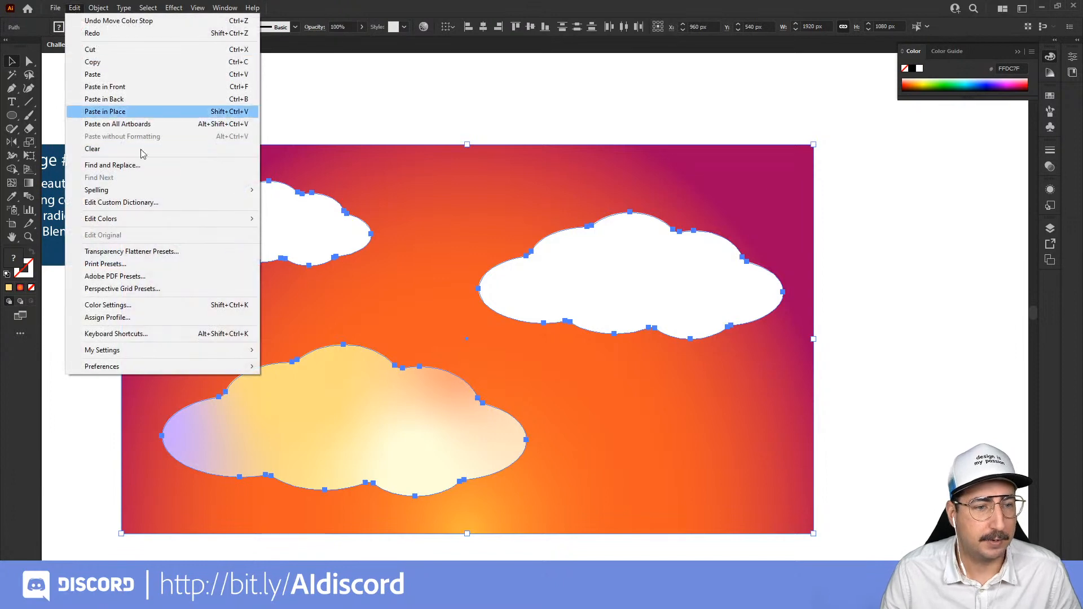
{"action": "mouse_move", "coordinate": [174, 223]}
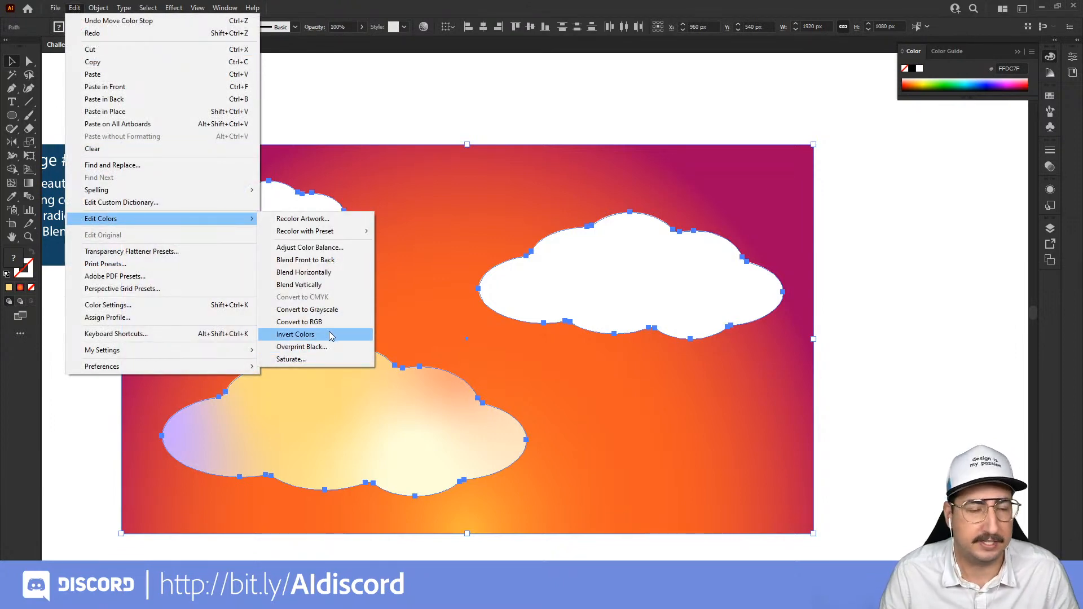
{"action": "left_click", "coordinate": [310, 361]}
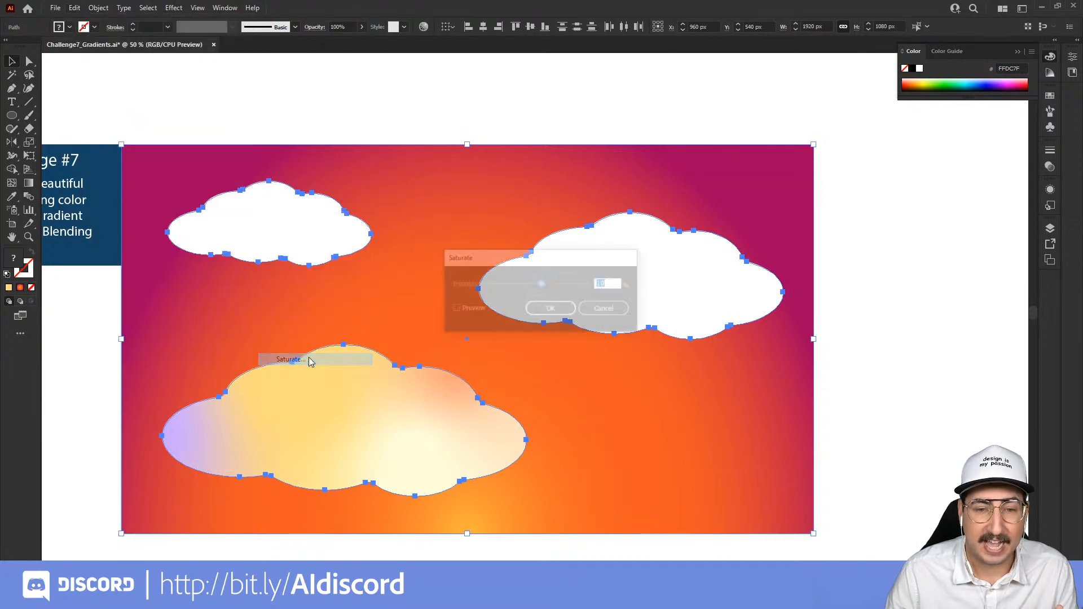
{"action": "left_click_drag", "start_coordinate": [495, 259], "coordinate": [415, 88]}
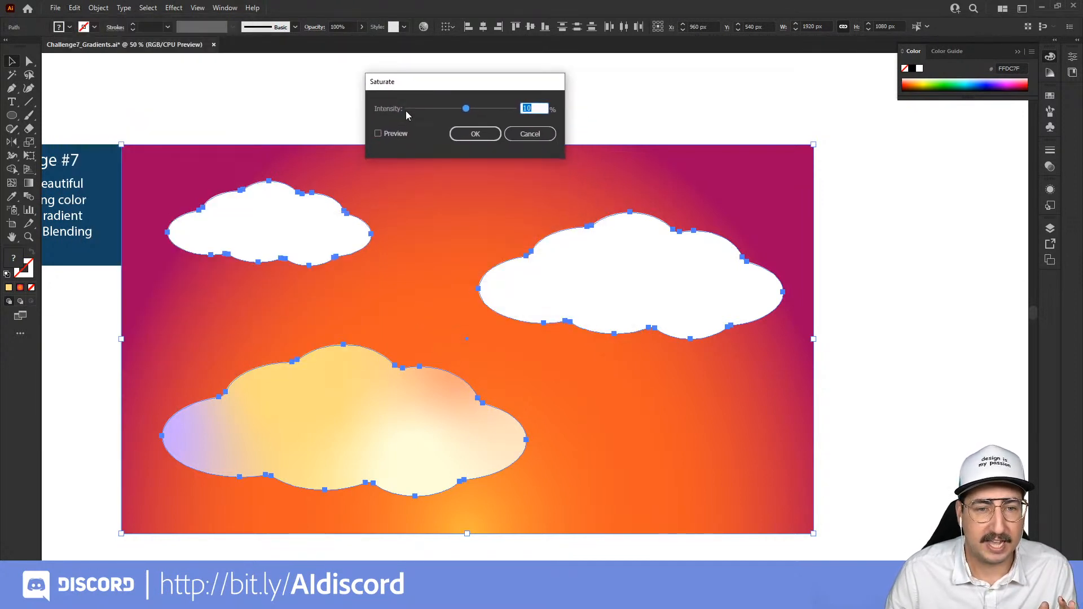
{"action": "left_click", "coordinate": [378, 133]}
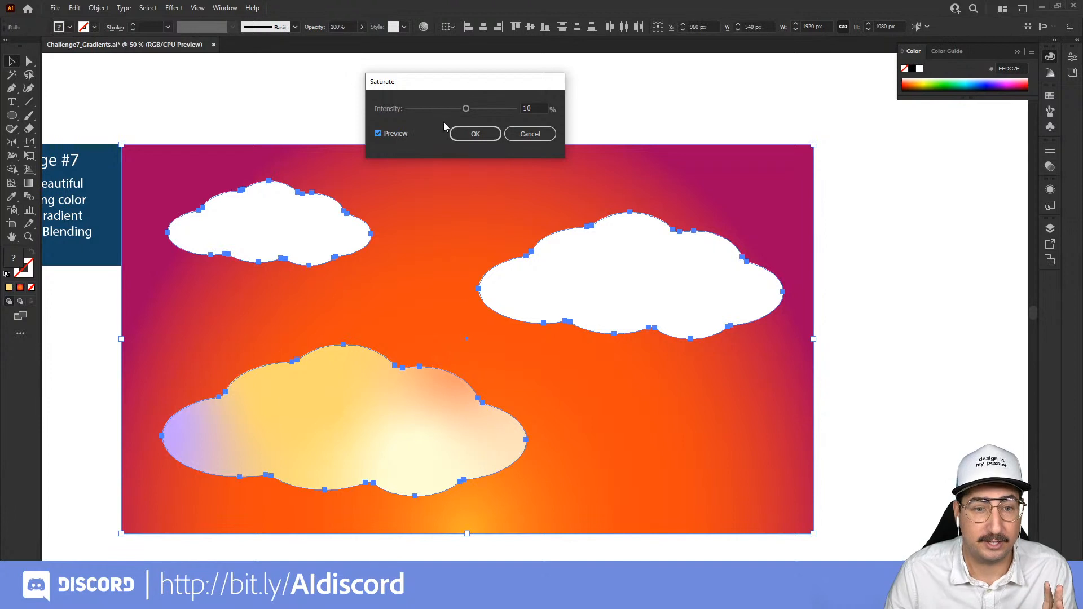
{"action": "left_click", "coordinate": [496, 109]}
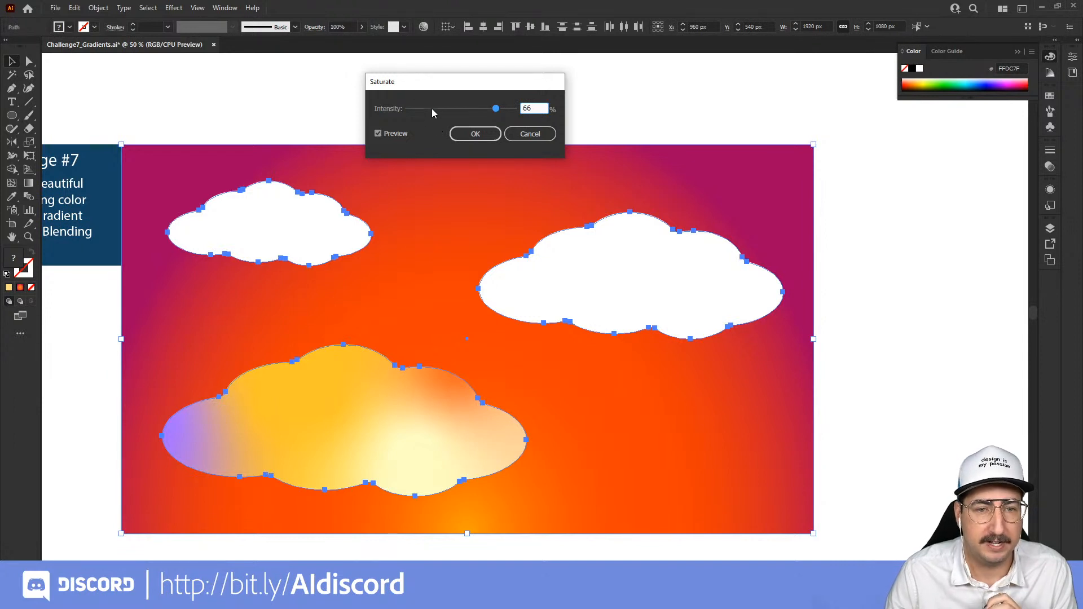
{"action": "left_click_drag", "start_coordinate": [430, 108], "coordinate": [437, 111]}
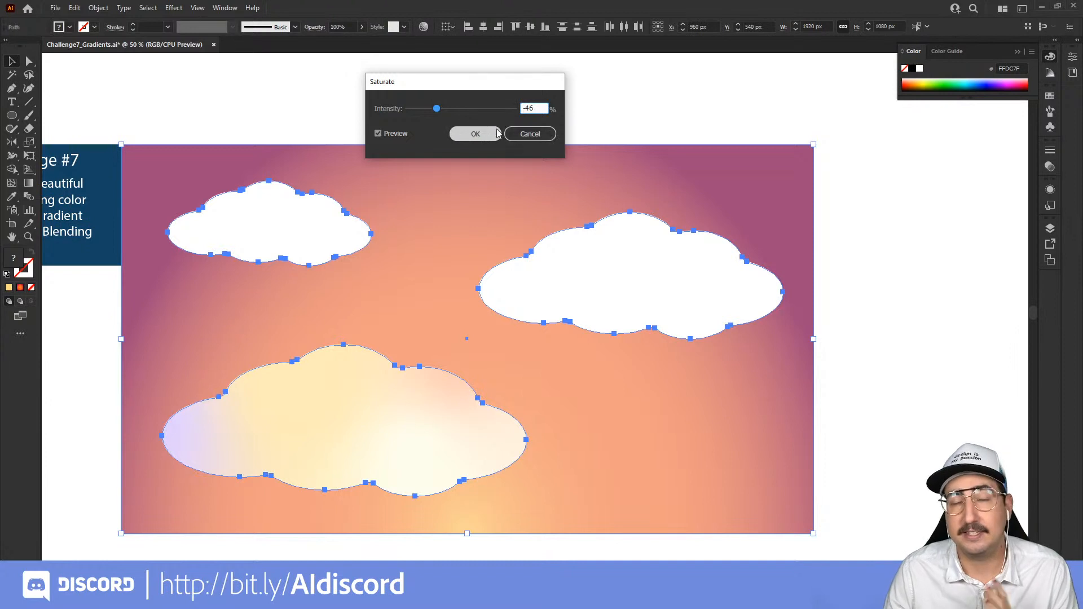
{"action": "left_click", "coordinate": [492, 109]}
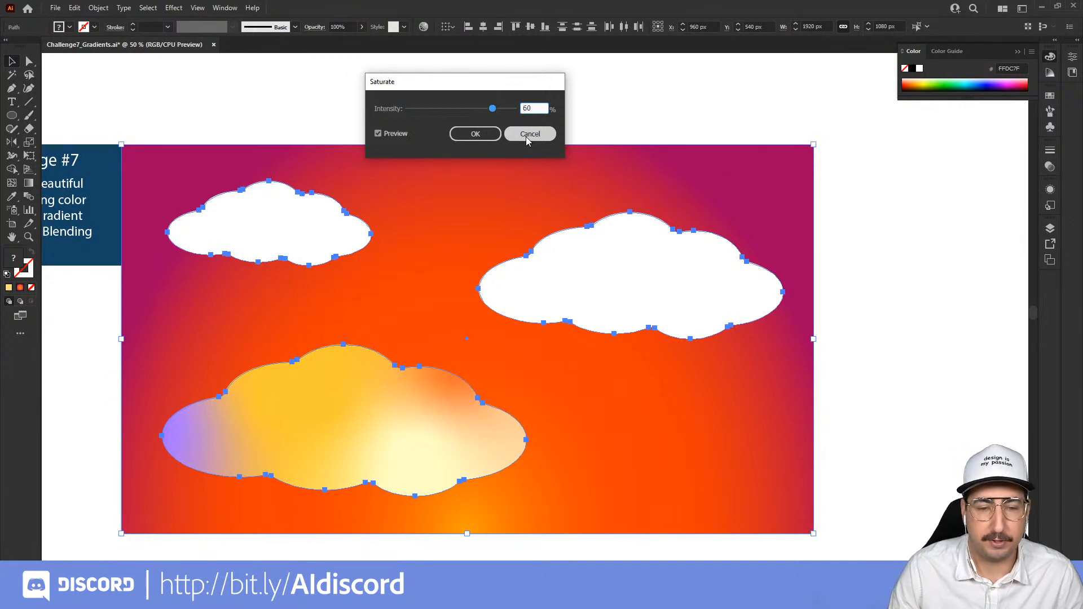
{"action": "left_click_drag", "start_coordinate": [492, 109], "coordinate": [486, 109]}
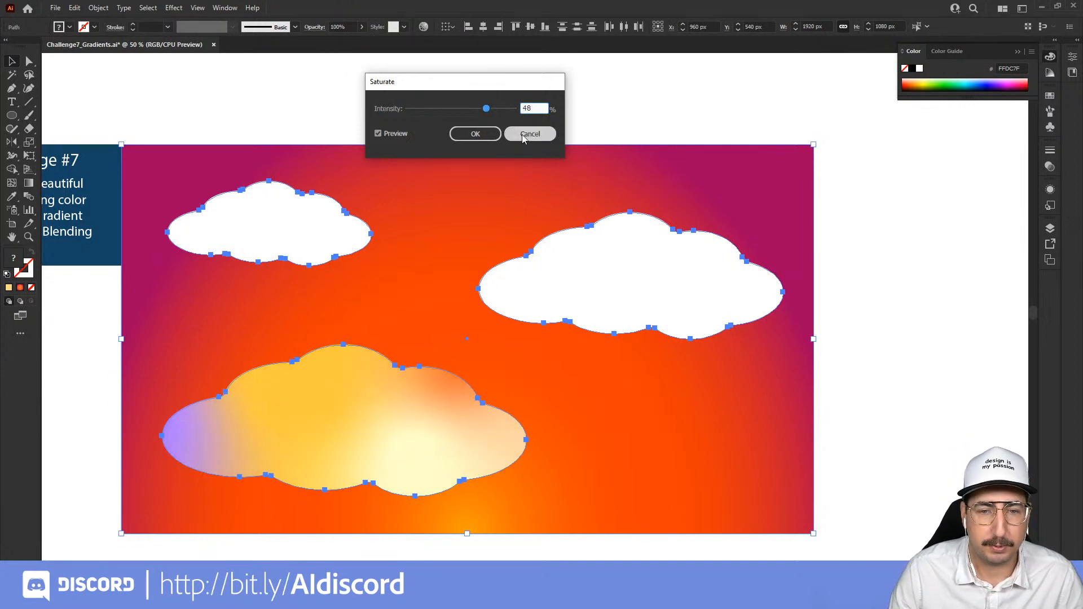
{"action": "left_click", "coordinate": [475, 134]}
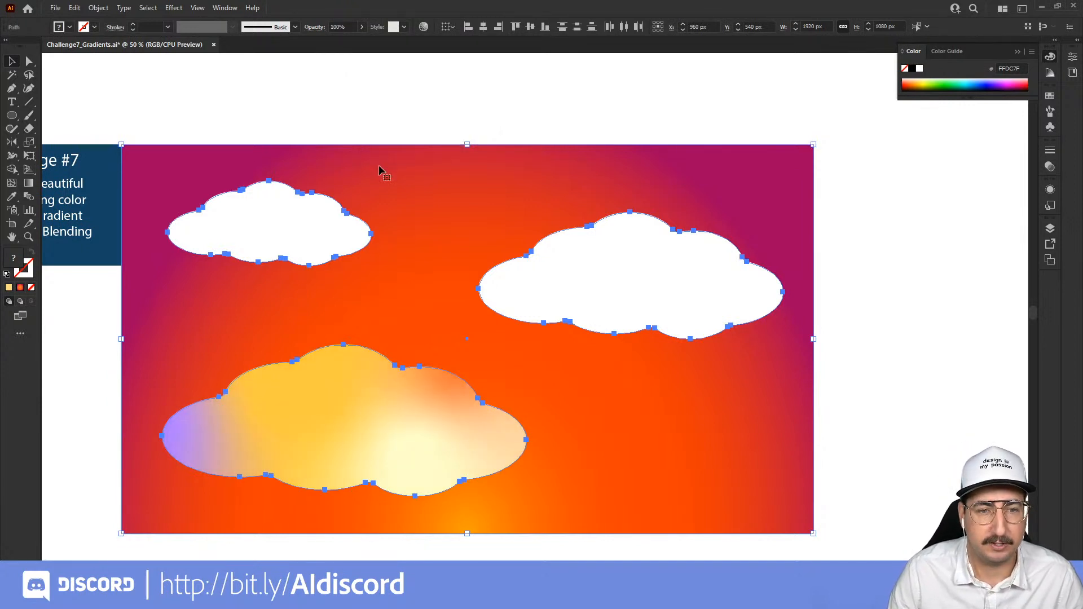
- Try inverting the colours of the sky and clouds, and undo the inversion
{"action": "left_click", "coordinate": [76, 9]}
{"action": "mouse_move", "coordinate": [181, 221]}
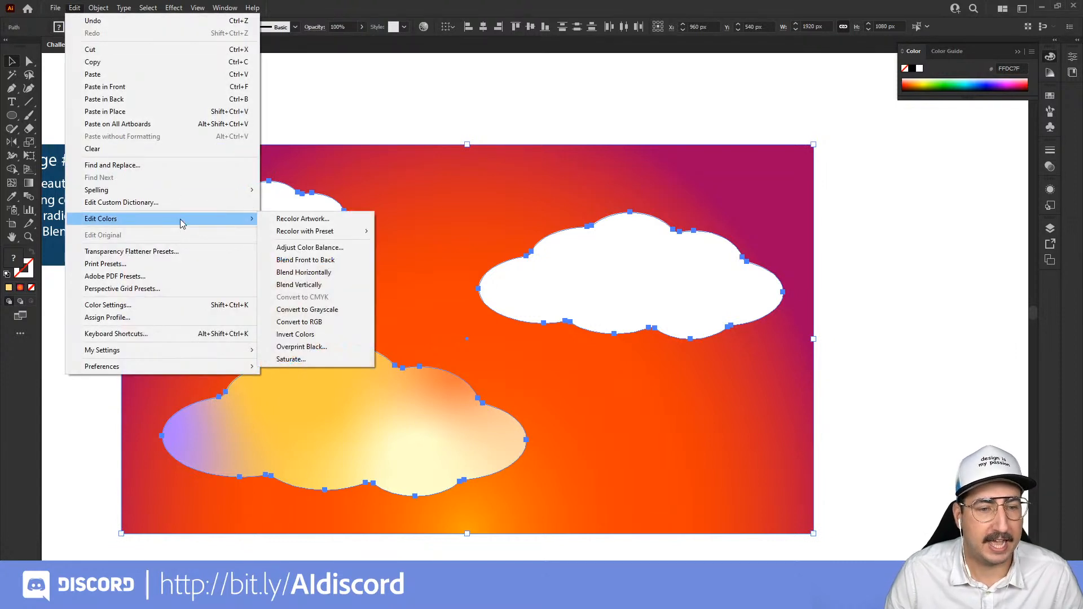
{"action": "left_click", "coordinate": [314, 336]}
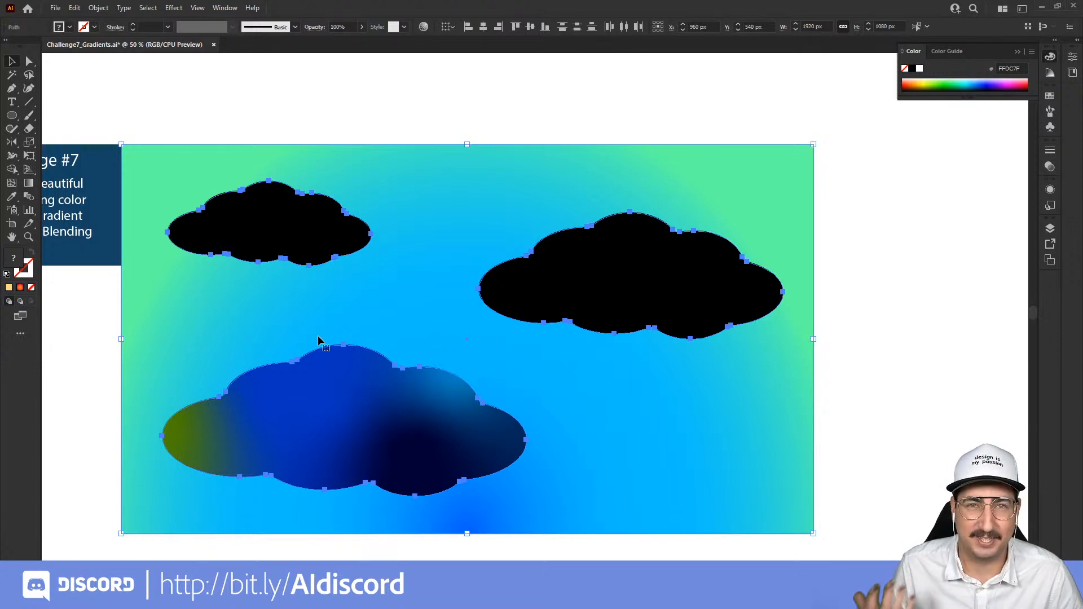
{"action": "left_click", "coordinate": [310, 113]}
{"action": "left_click", "coordinate": [595, 254]}
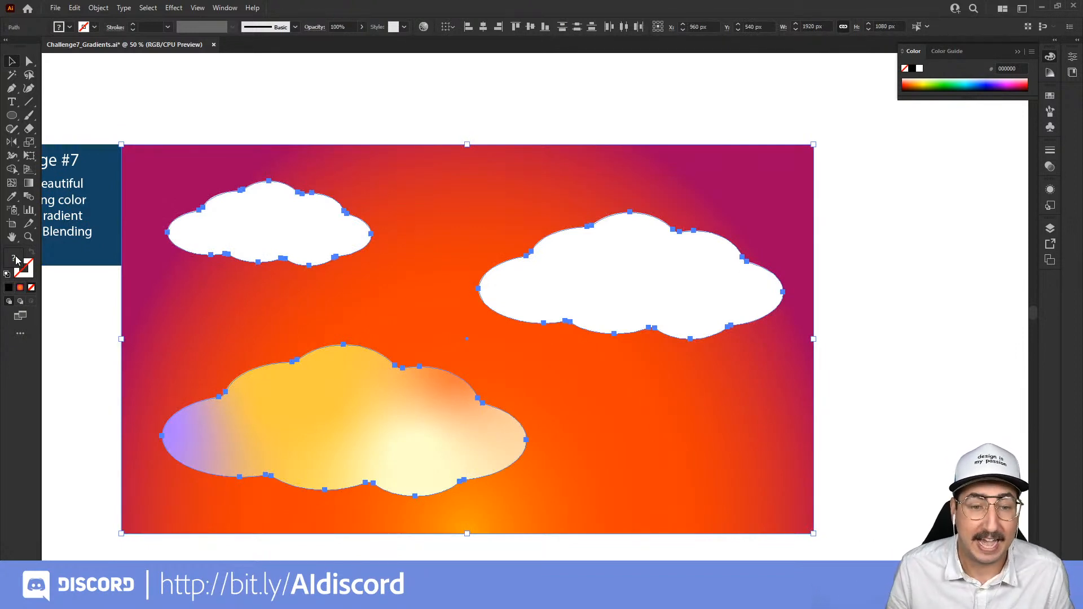
- Deselect the artwork and draw a black square on the blank canvas above the artboard
{"action": "left_click", "coordinate": [317, 115]}
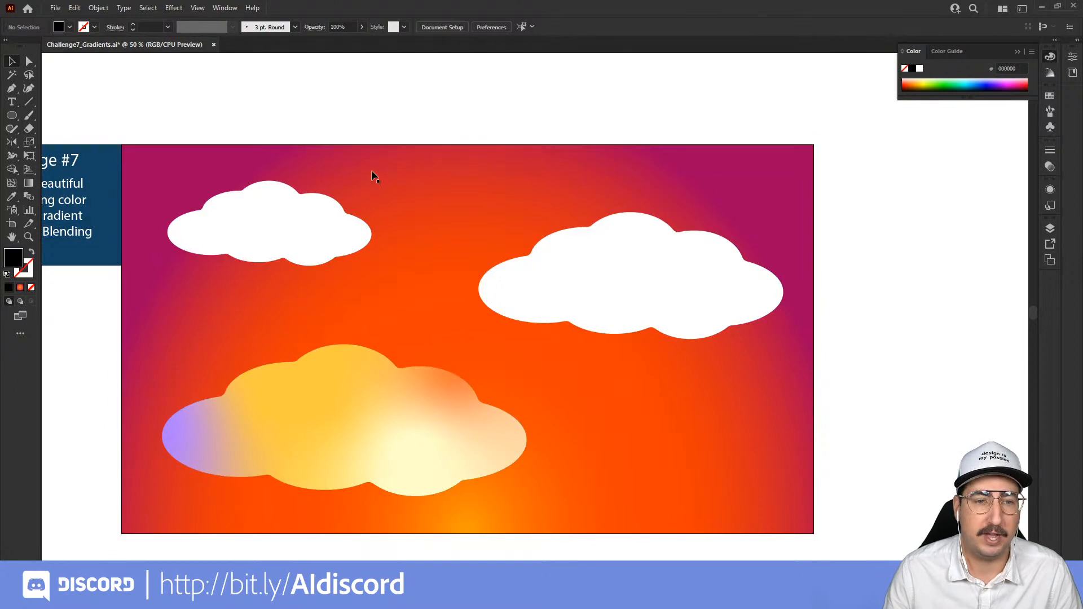
{"action": "key", "text": "z"}
{"action": "left_click", "coordinate": [491, 205]}
{"action": "left_click", "coordinate": [439, 192]}
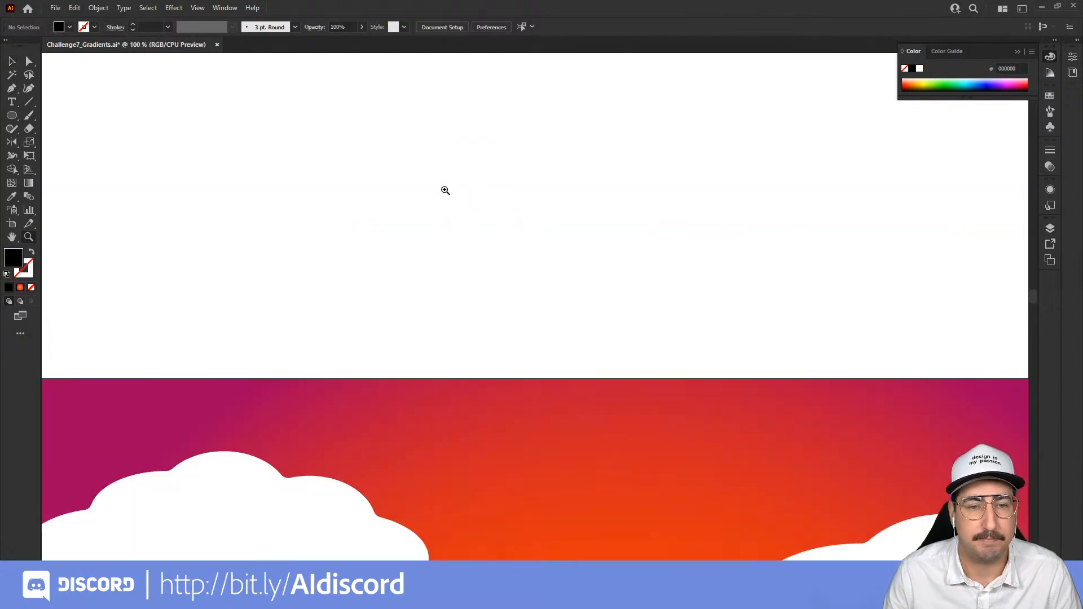
{"action": "key", "text": "m"}
{"action": "left_click_drag", "start_coordinate": [295, 168], "coordinate": [426, 299]}
{"action": "key", "text": "v"}
{"action": "left_click", "coordinate": [449, 247]}
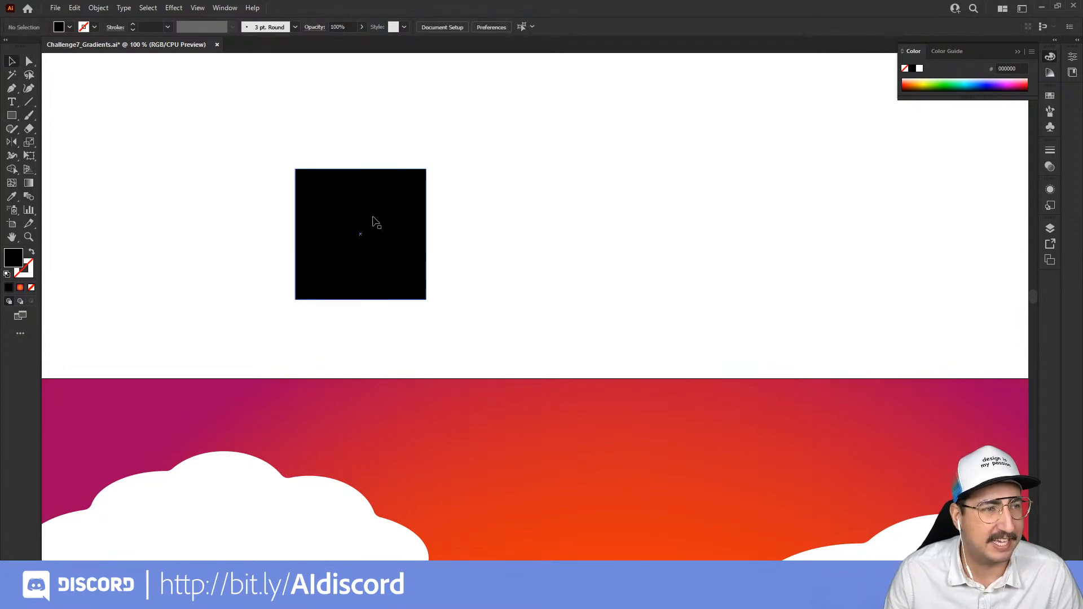
{"action": "left_click", "coordinate": [11, 116]}
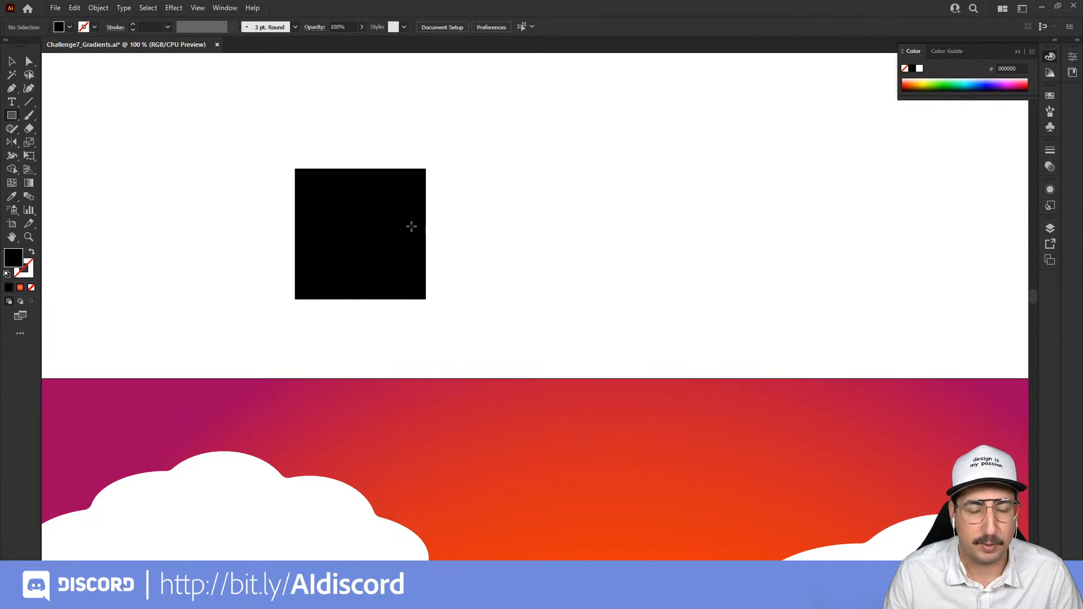
- Duplicate the black square to its right and repeat the transformation to make a row of five evenly spaced squares
{"action": "key", "text": "v"}
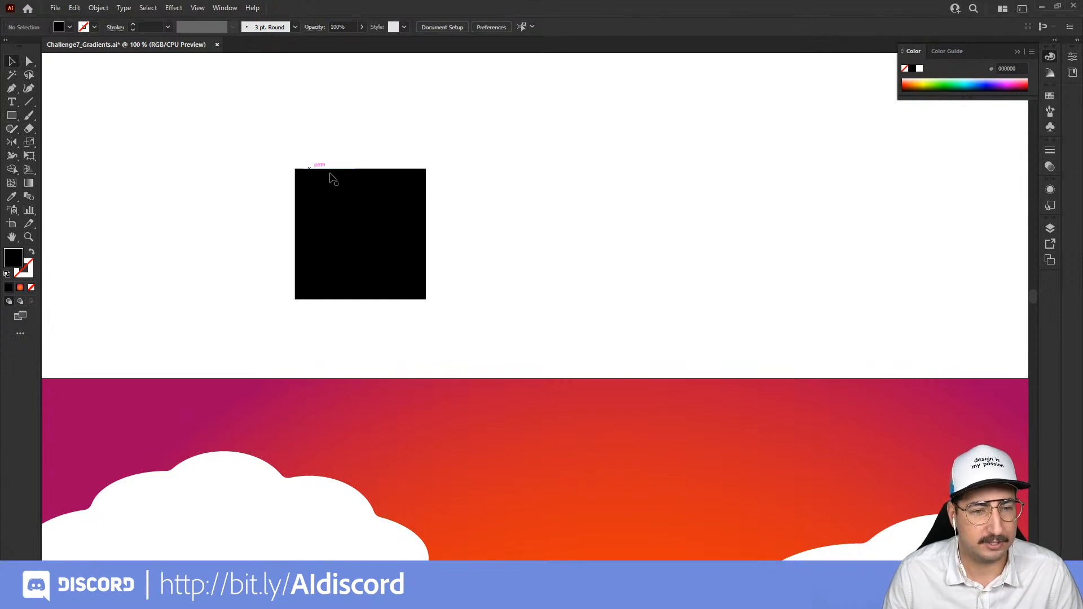
{"action": "left_click_drag", "start_coordinate": [338, 201], "coordinate": [482, 203]}
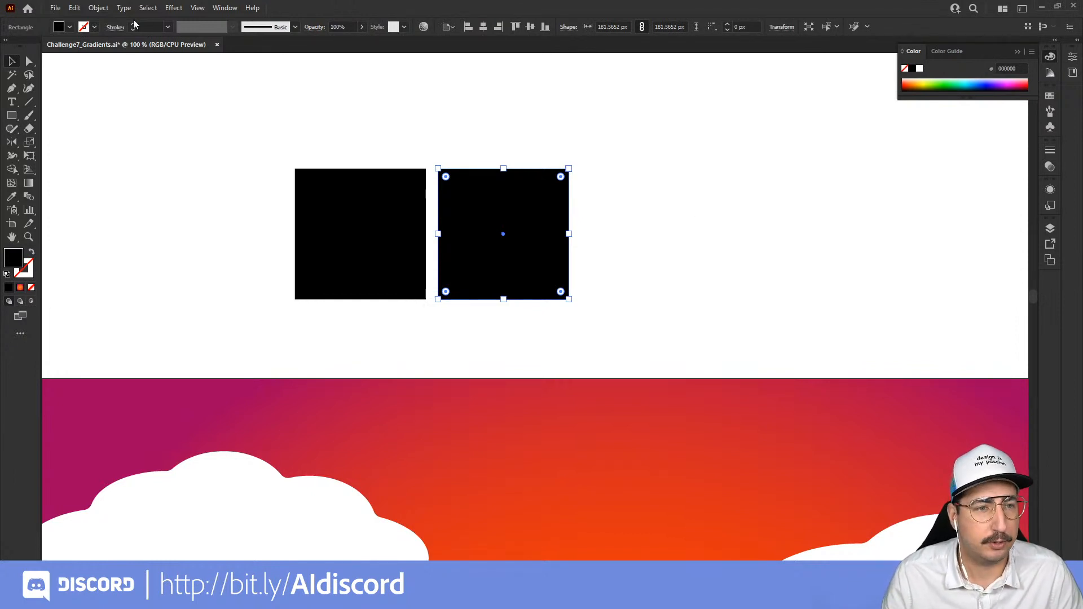
{"action": "left_click", "coordinate": [105, 8]}
{"action": "mouse_move", "coordinate": [177, 23]}
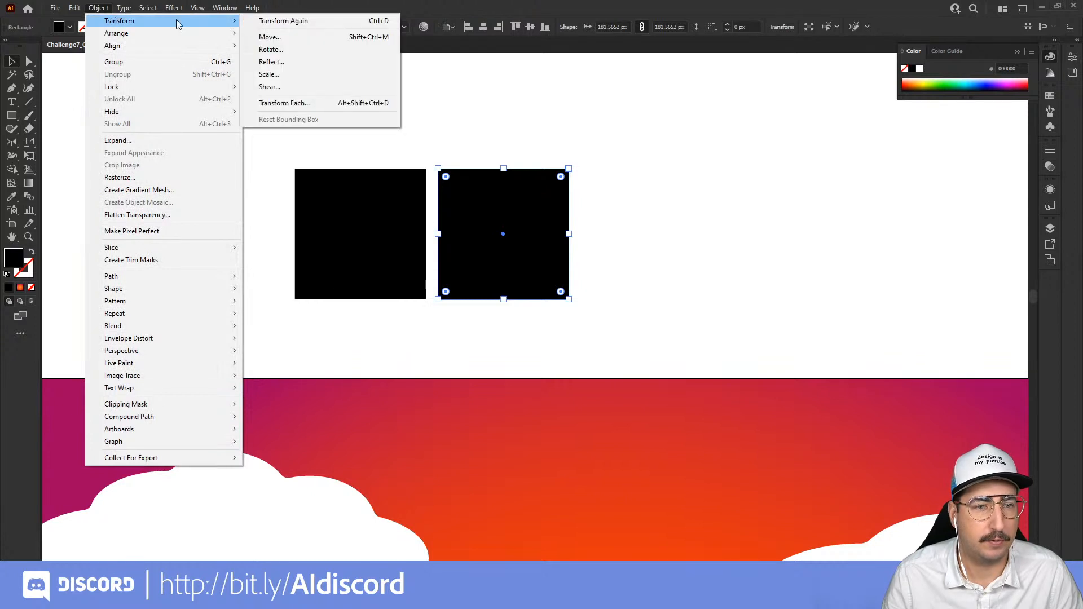
{"action": "left_click", "coordinate": [296, 21]}
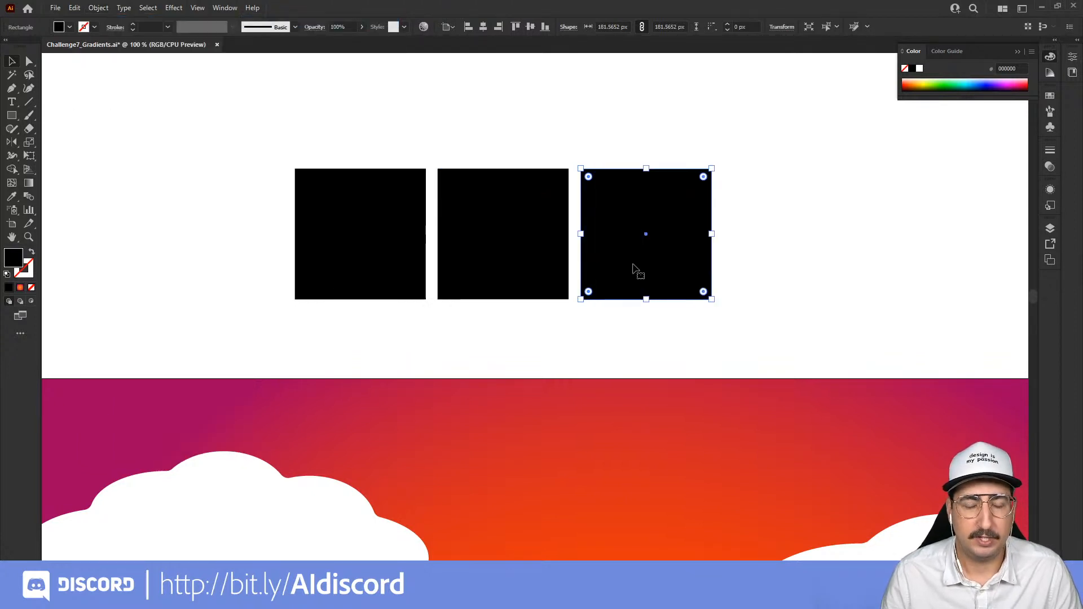
{"action": "left_click_drag", "start_coordinate": [636, 270], "coordinate": [466, 272]}
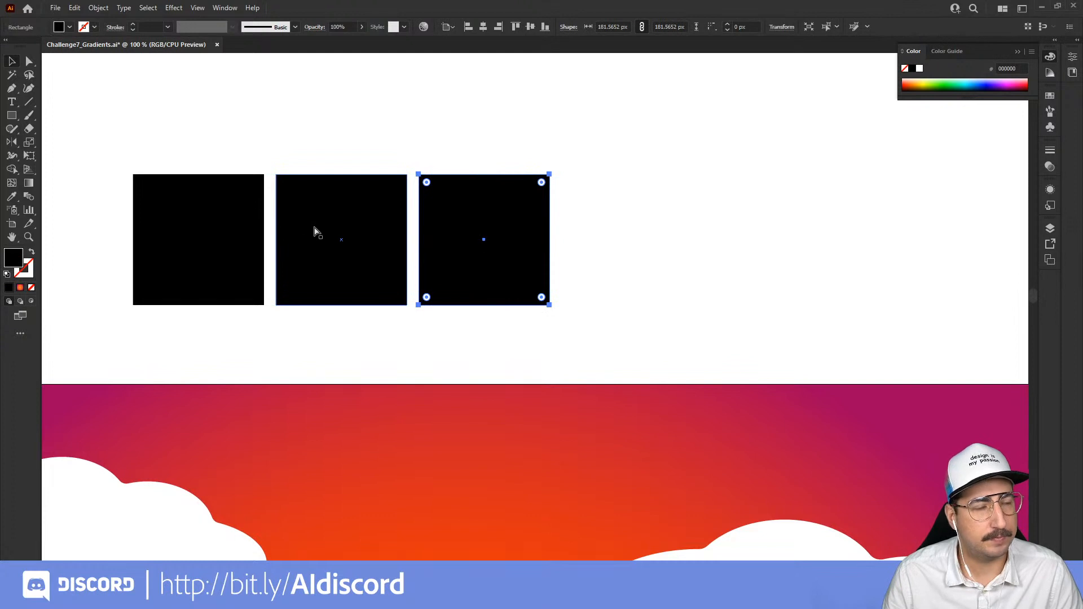
{"action": "key", "text": "ctrl+d"}
{"action": "key", "text": "ctrl+d"}
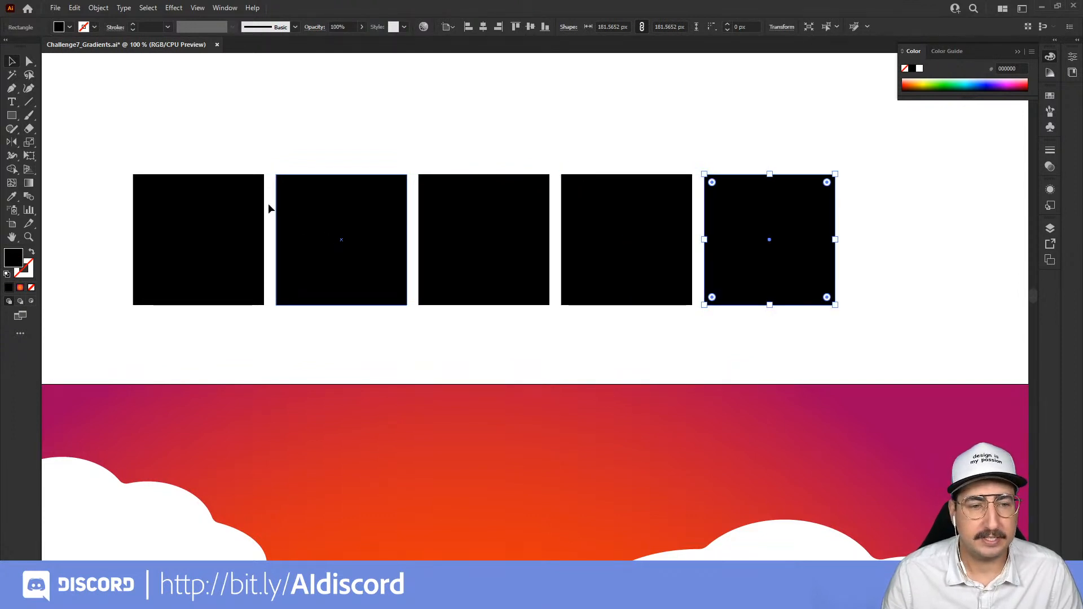
- Fill the leftmost square with the blue swatch R=41 G=171 B=226 and the rightmost square with a dark green swatch
{"action": "left_click", "coordinate": [238, 212]}
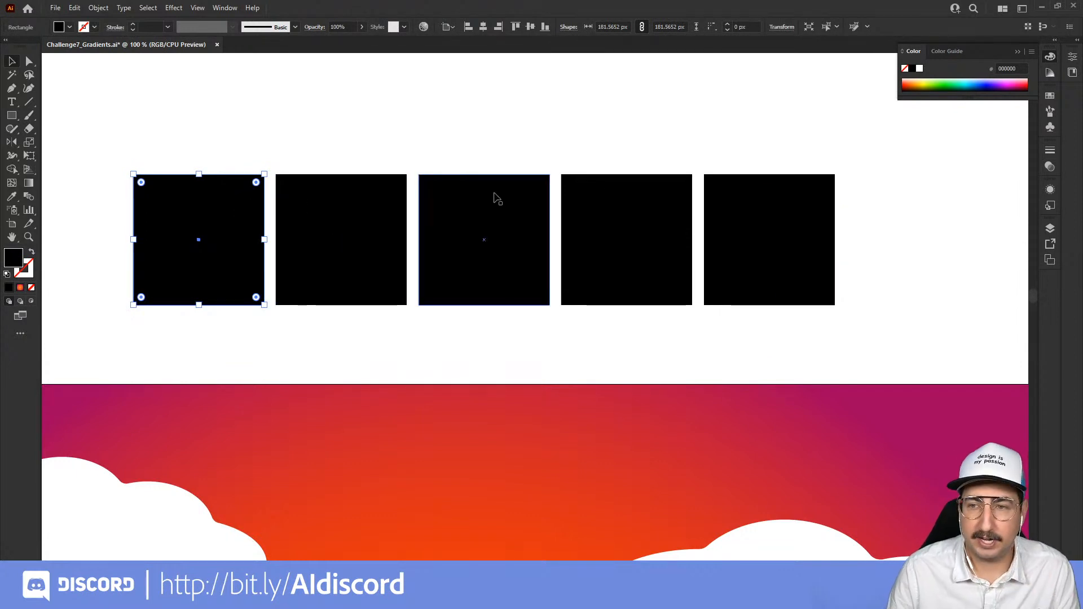
{"action": "left_click", "coordinate": [1050, 95]}
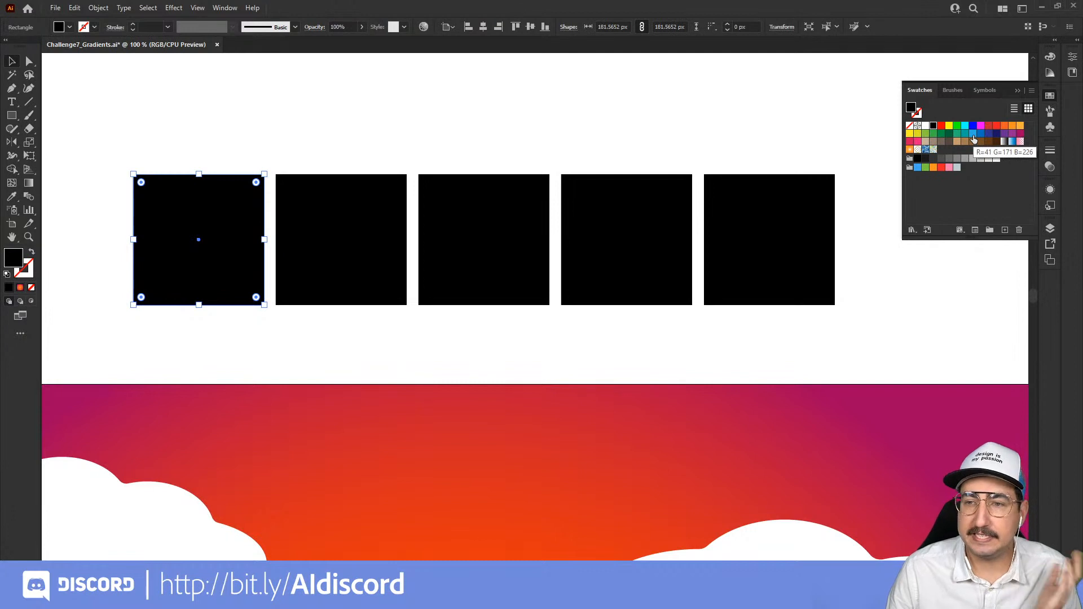
{"action": "left_click", "coordinate": [973, 134]}
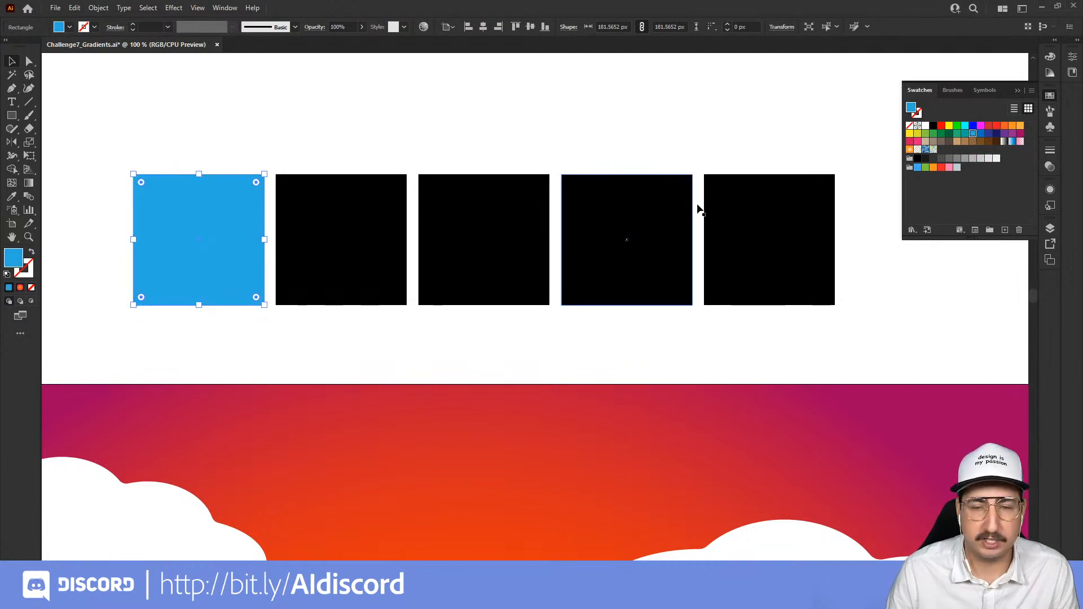
{"action": "left_click", "coordinate": [732, 213]}
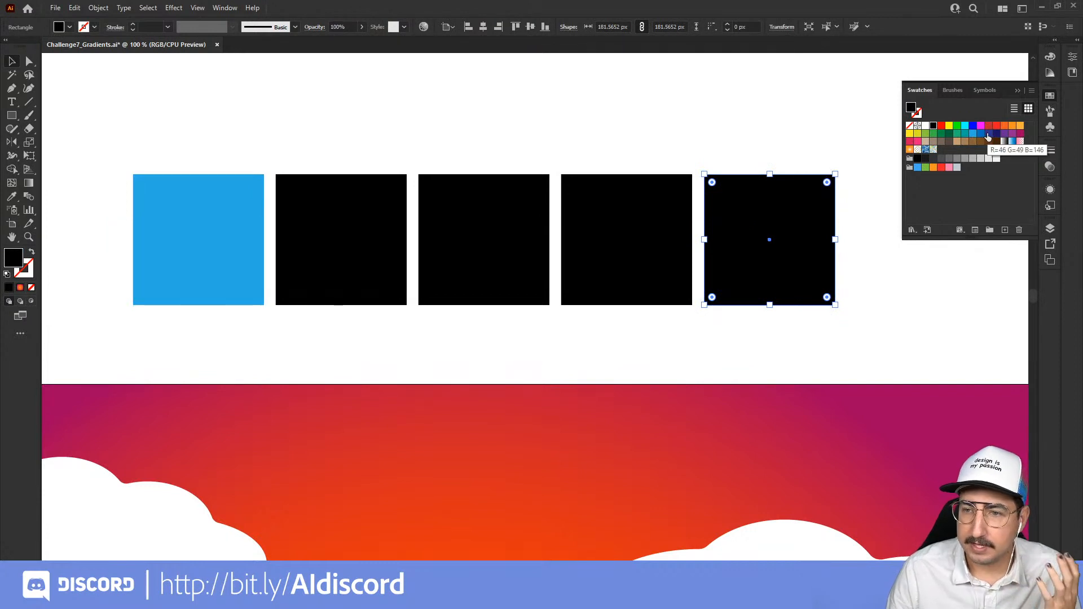
{"action": "left_click", "coordinate": [948, 136]}
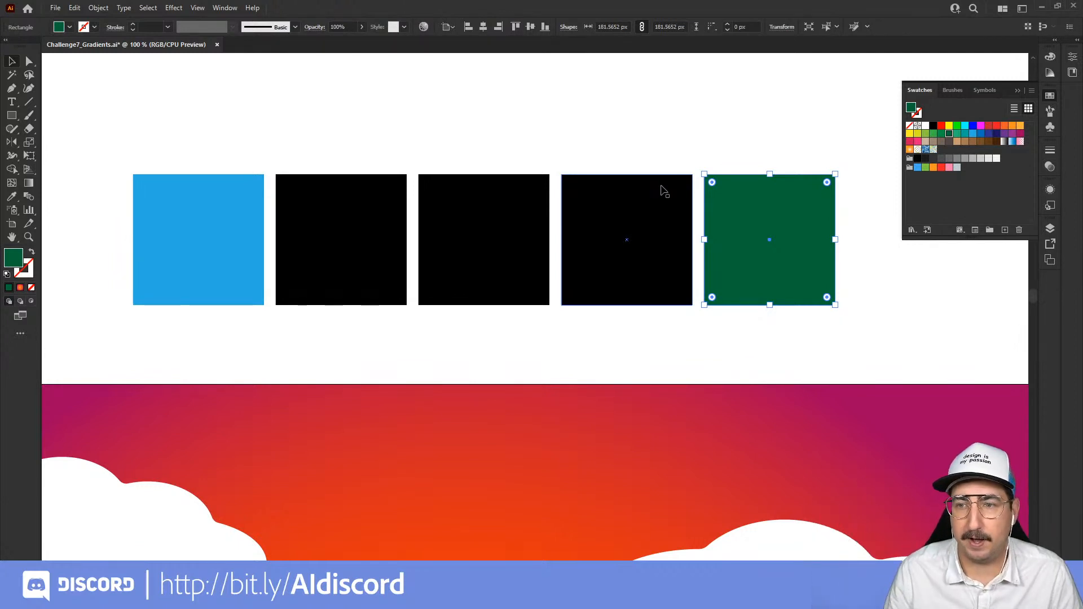
{"action": "left_click", "coordinate": [640, 127]}
- Blend the colours of all five squares front to back, from the blue to the dark green
{"action": "key", "text": "z"}
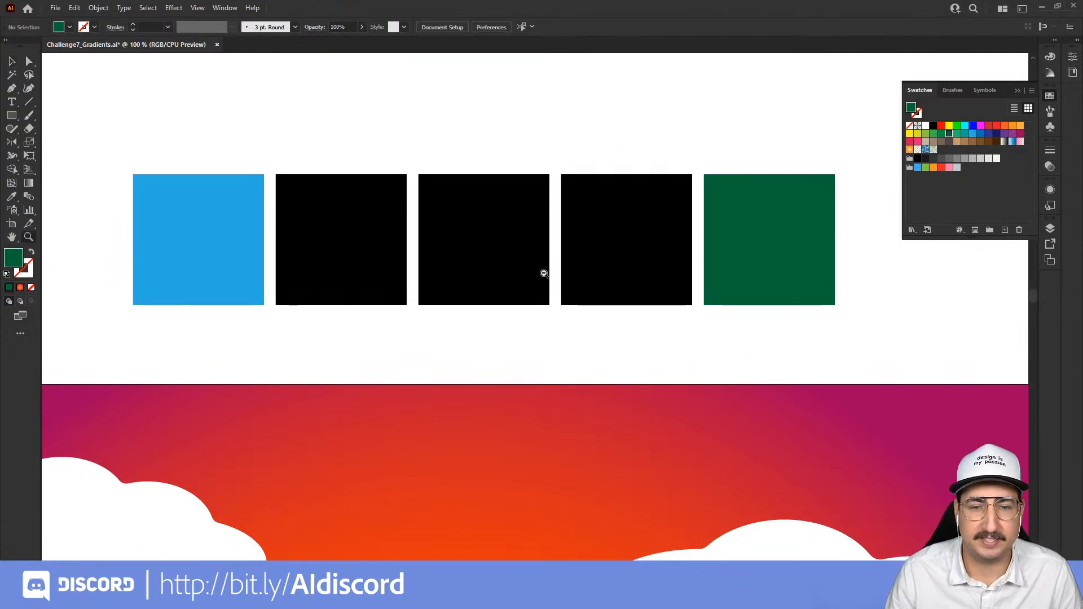
{"action": "left_click", "coordinate": [543, 273], "text": "alt"}
{"action": "key", "text": "v"}
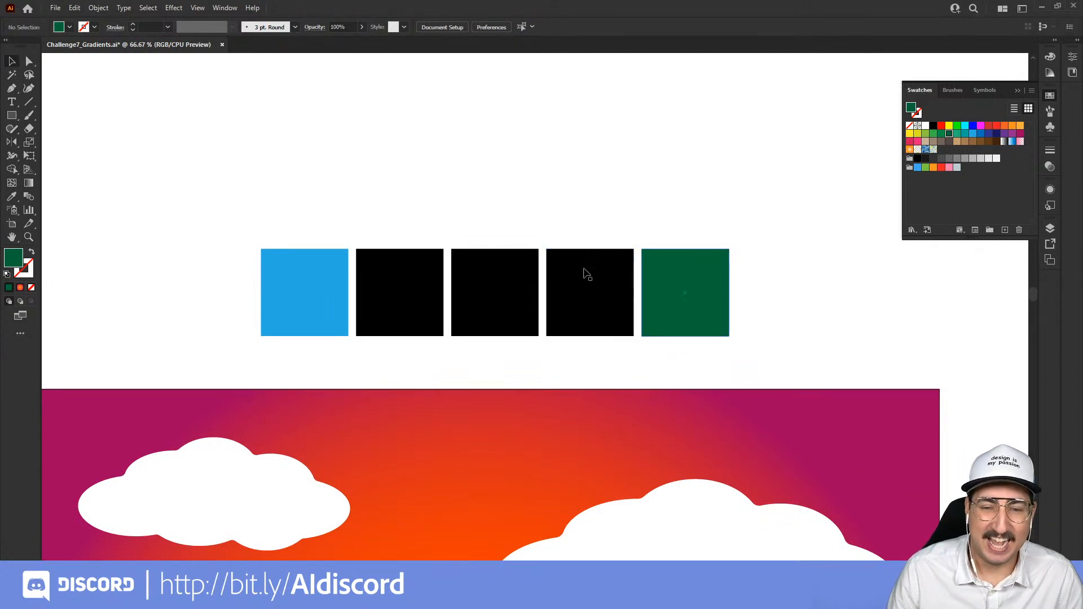
{"action": "left_click_drag", "start_coordinate": [219, 201], "coordinate": [747, 290]}
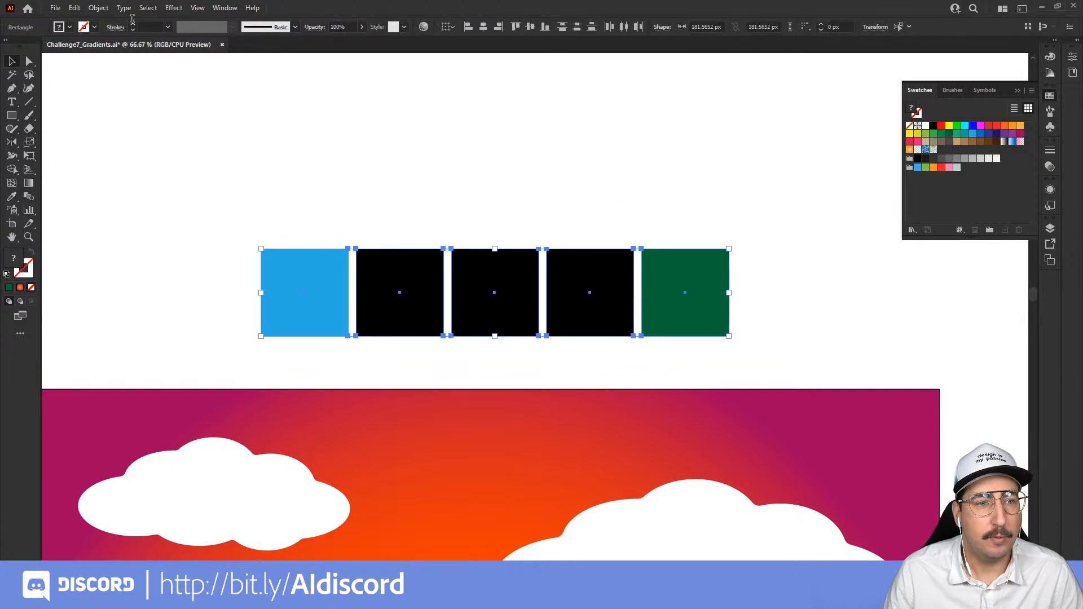
{"action": "left_click", "coordinate": [78, 9]}
{"action": "mouse_move", "coordinate": [162, 222]}
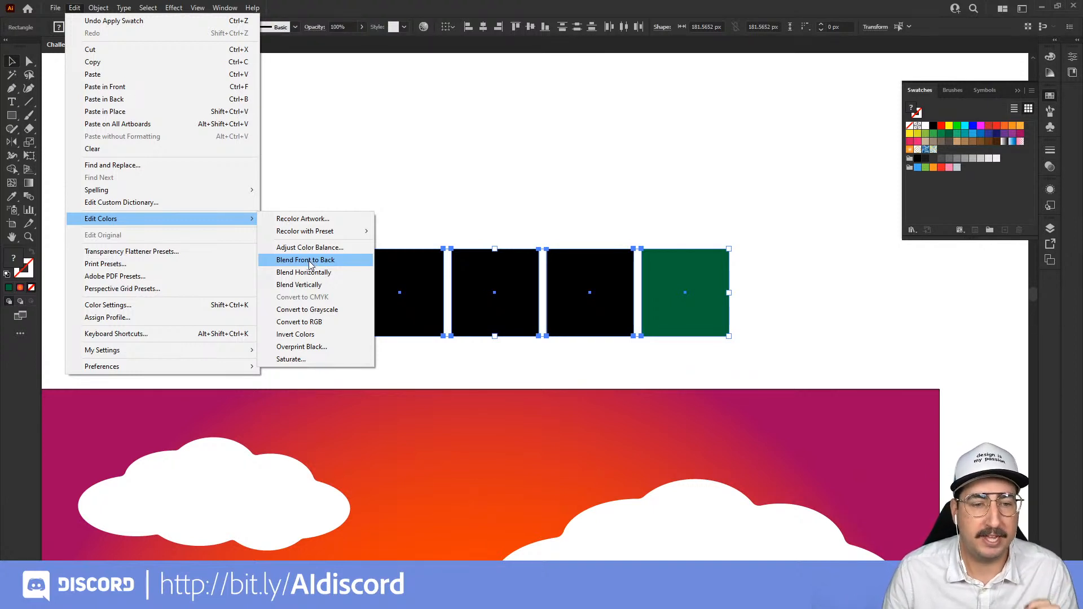
{"action": "left_click", "coordinate": [309, 261]}
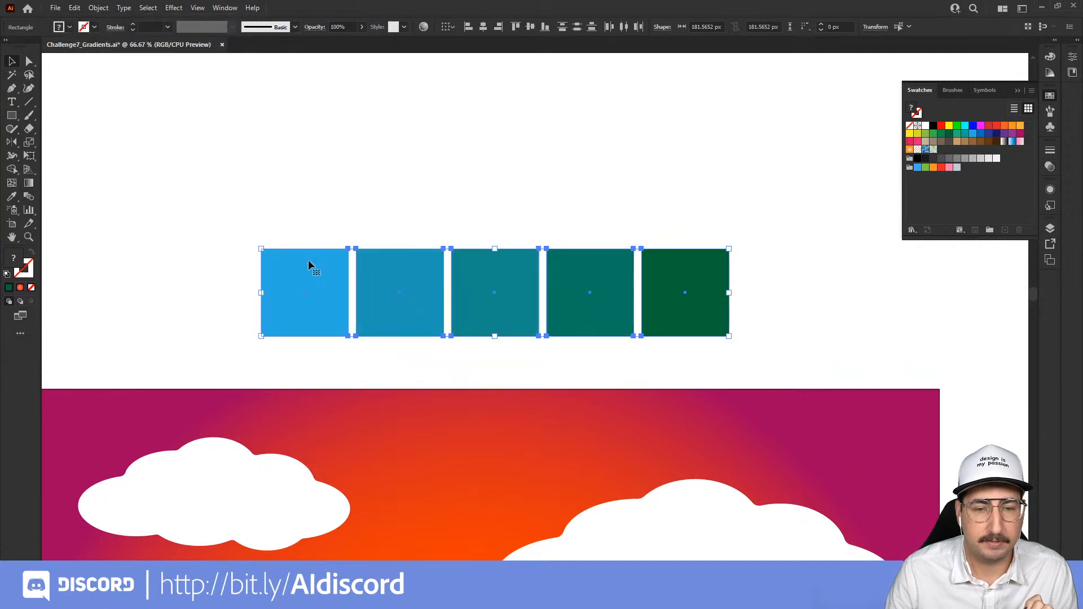
{"action": "left_click", "coordinate": [435, 198]}
- Change the leftmost square's fill to a brighter, more saturated blue using the Color Picker
{"action": "key", "text": "z"}
{"action": "left_click", "coordinate": [537, 308]}
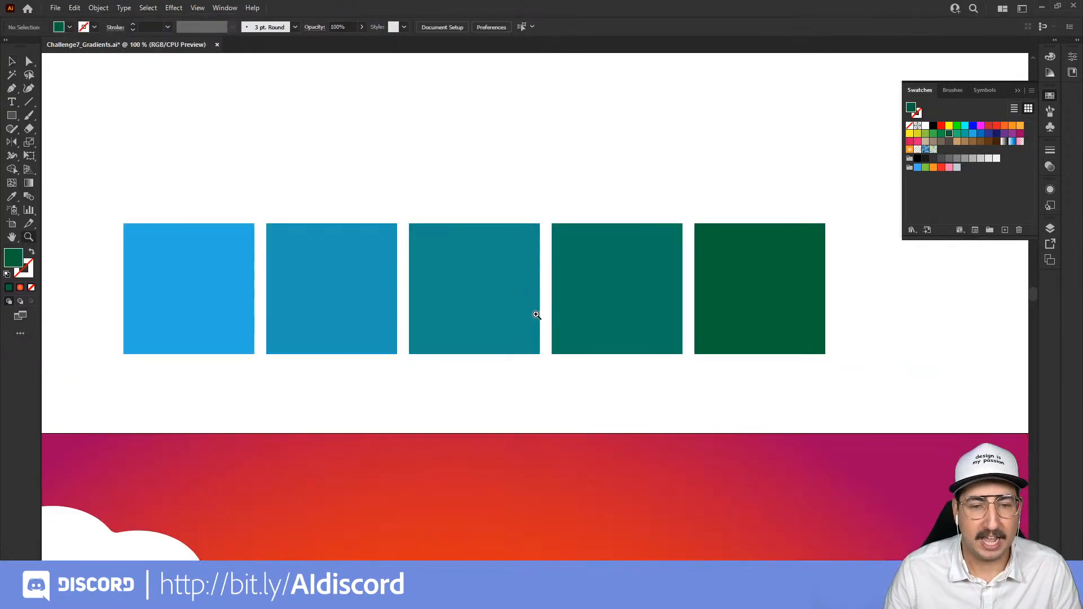
{"action": "left_click", "coordinate": [529, 324]}
{"action": "left_click", "coordinate": [576, 312], "text": "alt"}
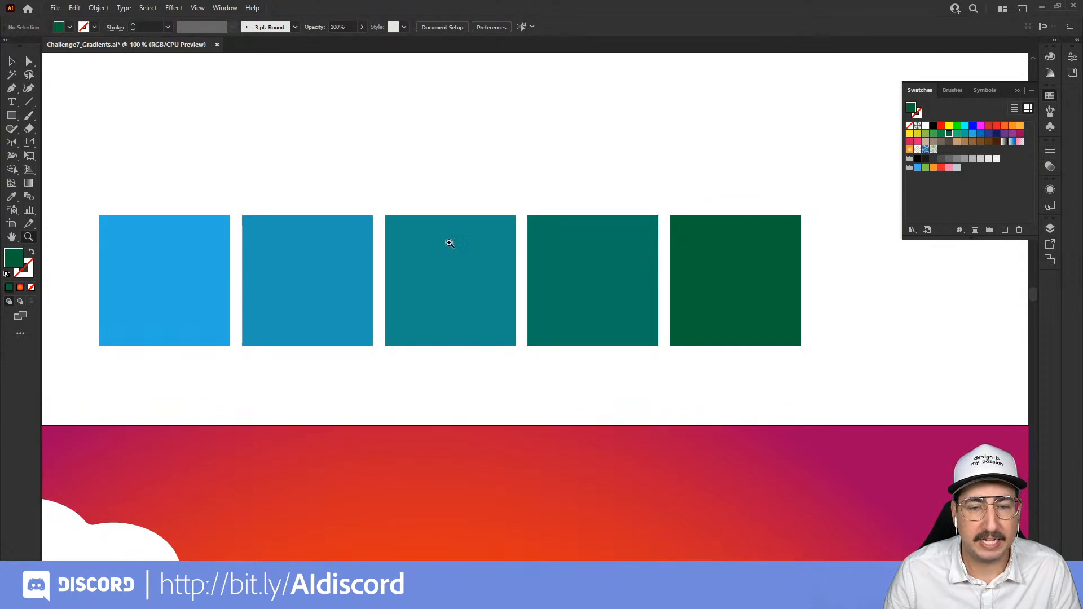
{"action": "key", "text": "v"}
{"action": "left_click", "coordinate": [154, 257]}
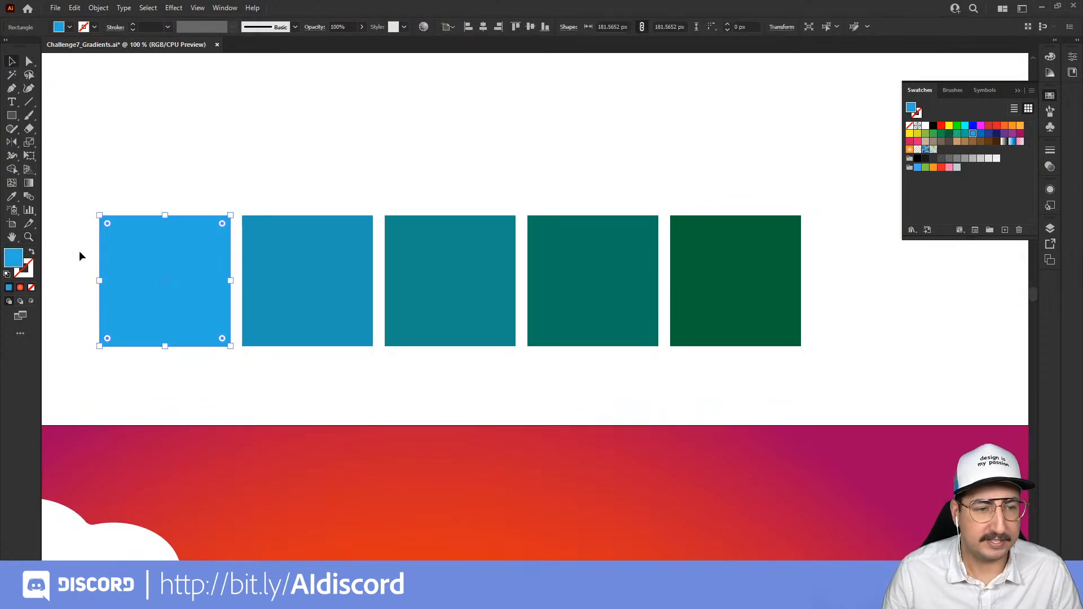
{"action": "double_click", "coordinate": [14, 258]}
{"action": "left_click_drag", "start_coordinate": [731, 186], "coordinate": [768, 163]}
{"action": "left_click", "coordinate": [873, 176]}
- Change the rightmost square's fill from green to a very dark purple using the Color Picker, and deselect it
{"action": "left_click", "coordinate": [731, 256]}
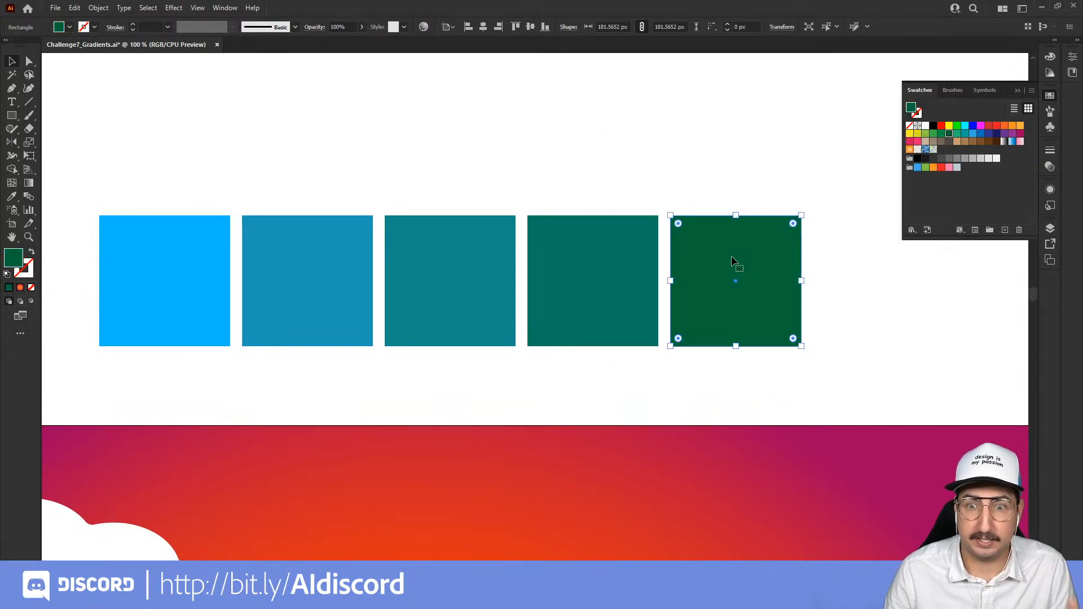
{"action": "double_click", "coordinate": [14, 258]}
{"action": "left_click_drag", "start_coordinate": [766, 285], "coordinate": [757, 291]}
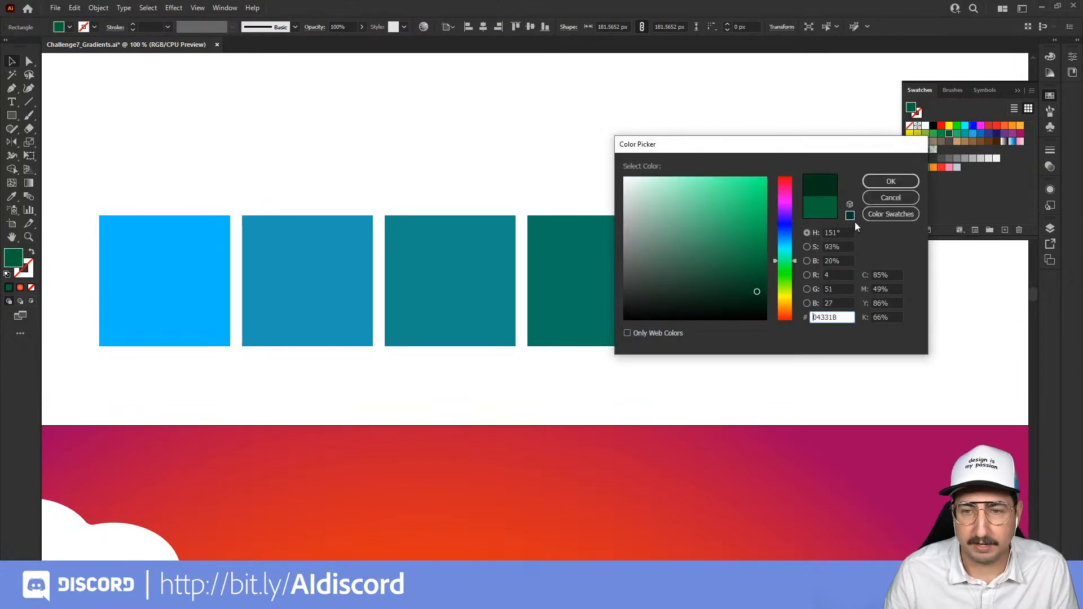
{"action": "left_click", "coordinate": [785, 203]}
{"action": "left_click", "coordinate": [866, 184]}
{"action": "left_click", "coordinate": [735, 178]}
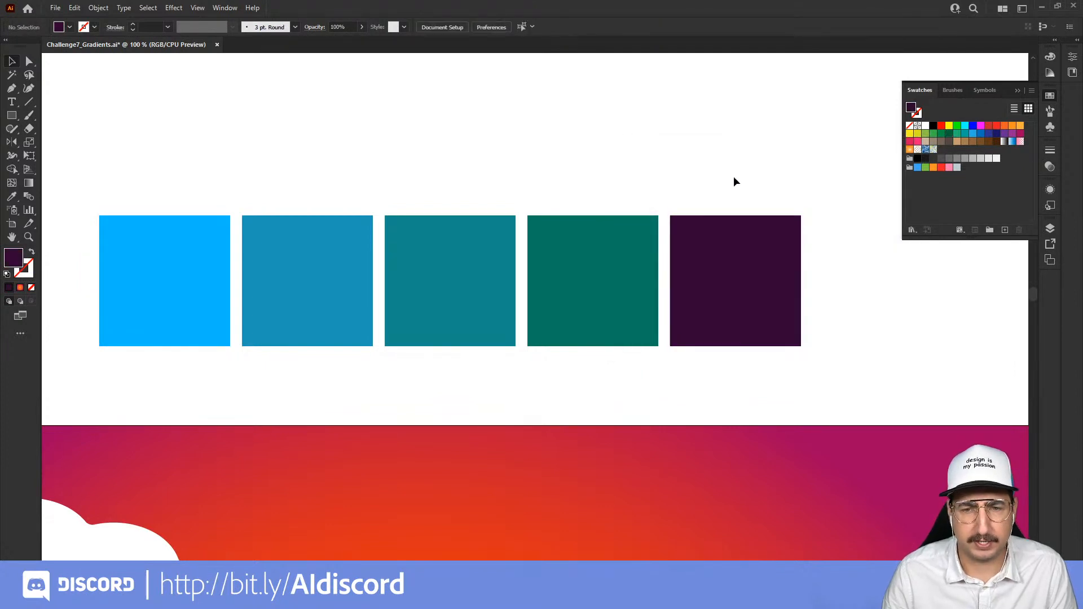
- Blend the five squares' colours front to back, from the bright blue to the dark purple
{"action": "left_click_drag", "start_coordinate": [753, 164], "coordinate": [180, 298]}
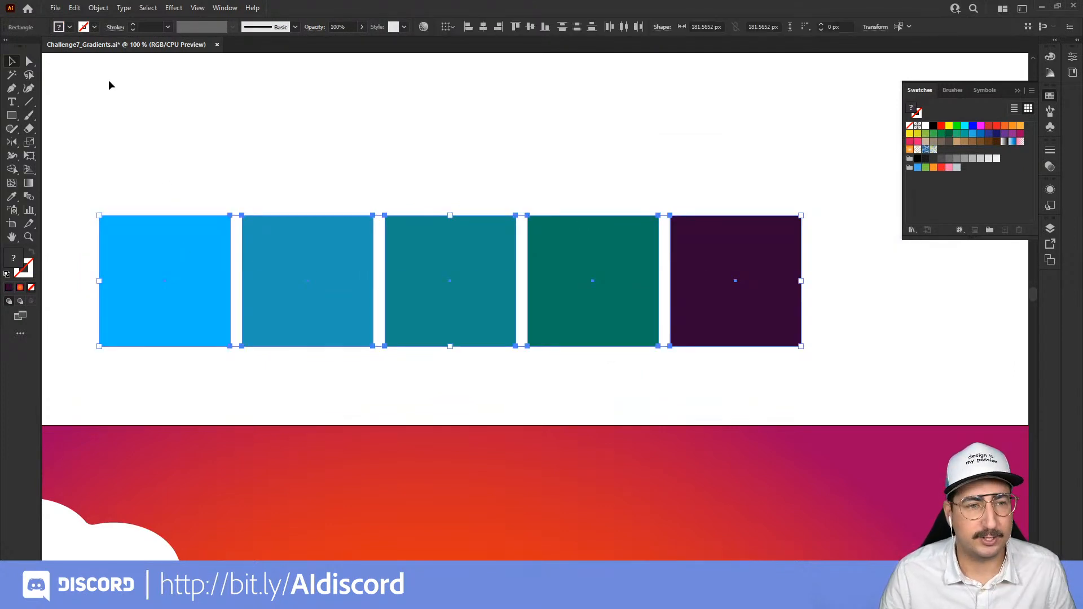
{"action": "left_click", "coordinate": [75, 7]}
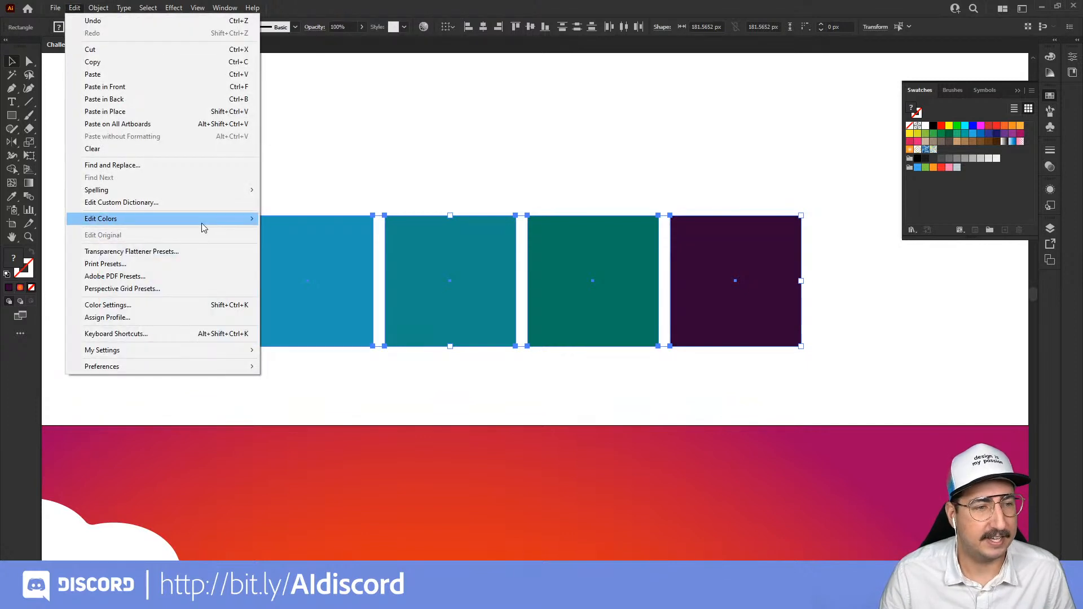
{"action": "mouse_move", "coordinate": [202, 220]}
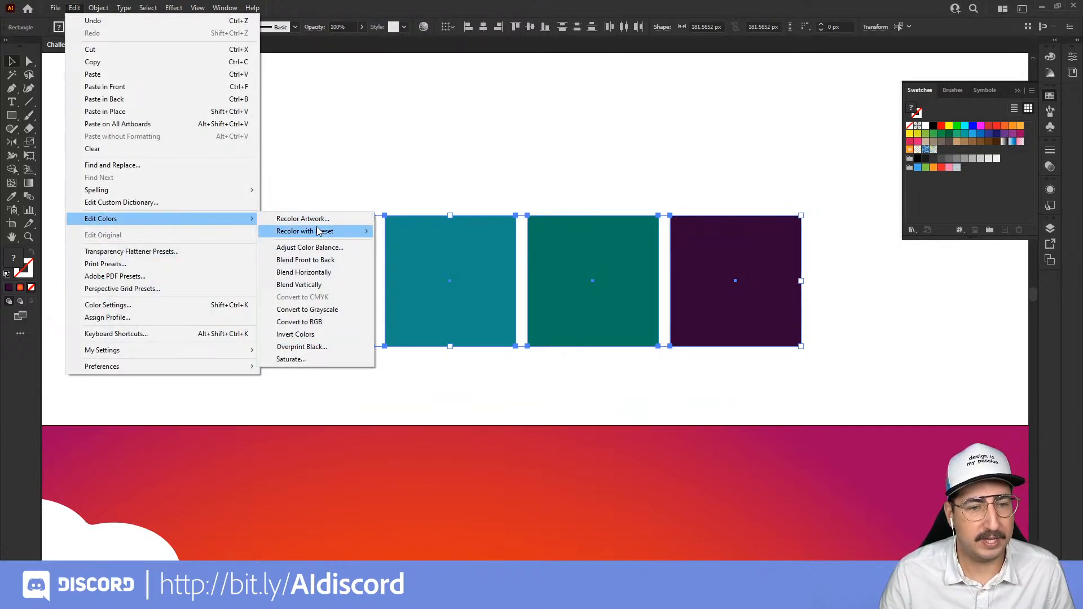
{"action": "left_click", "coordinate": [309, 260]}
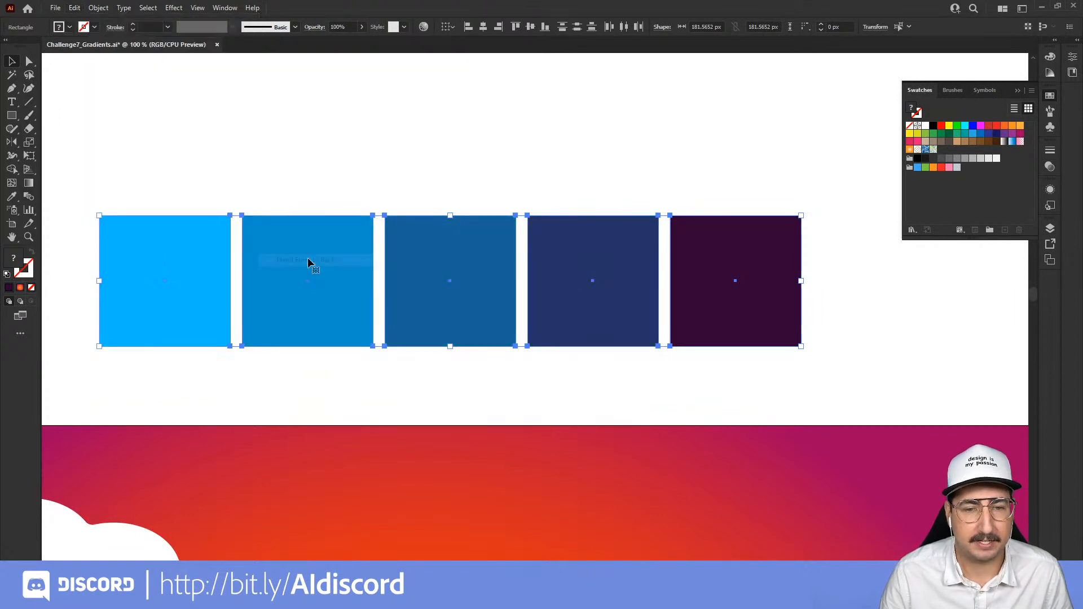
{"action": "left_click", "coordinate": [368, 165]}
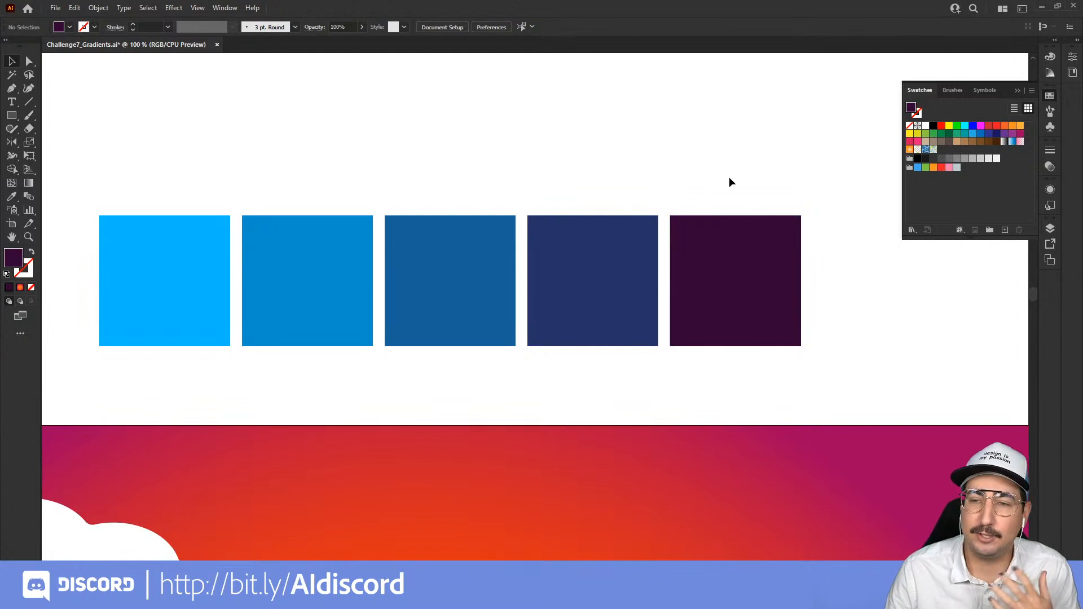
{"action": "left_click_drag", "start_coordinate": [749, 150], "coordinate": [165, 312]}
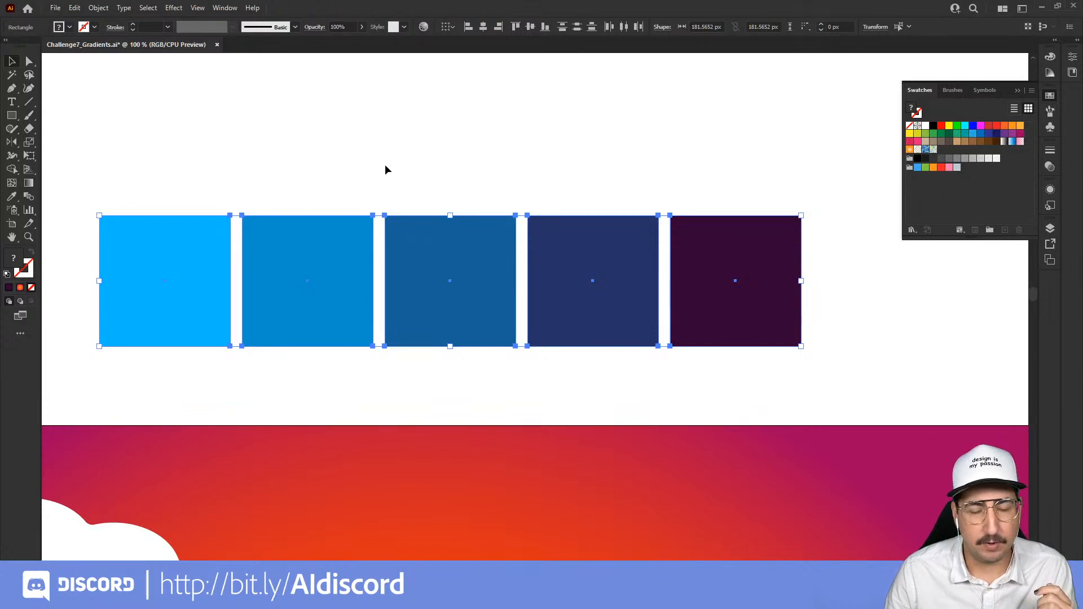
{"action": "left_click", "coordinate": [330, 178]}
- Fill the rightmost square with an orange swatch and the leftmost square with a magenta swatch, trying purple on the leftmost first
{"action": "left_click", "coordinate": [165, 282]}
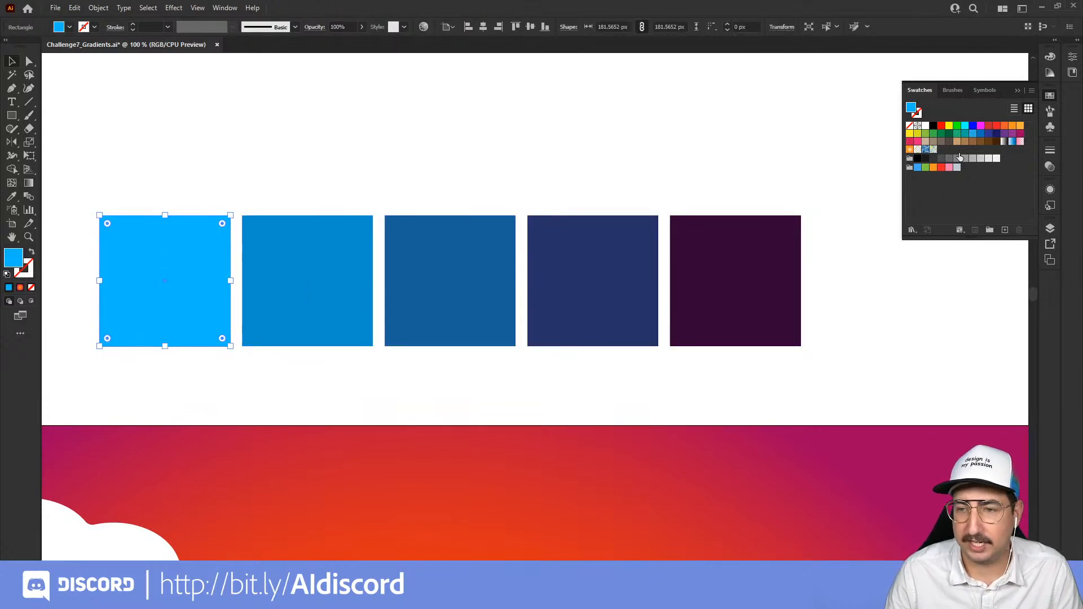
{"action": "left_click", "coordinate": [1011, 133]}
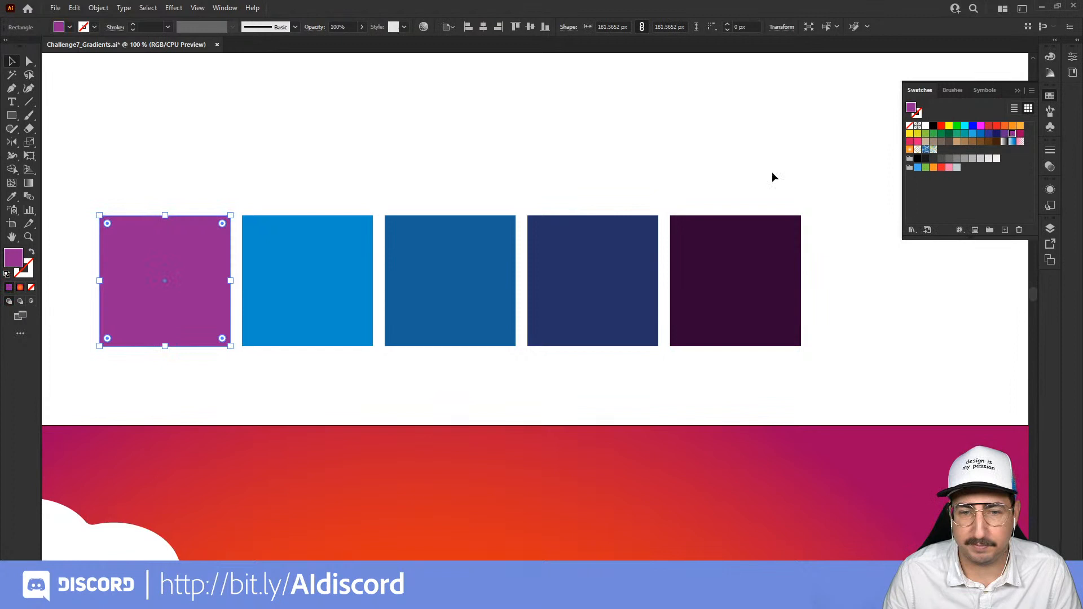
{"action": "left_click", "coordinate": [741, 232]}
{"action": "left_click", "coordinate": [1004, 125]}
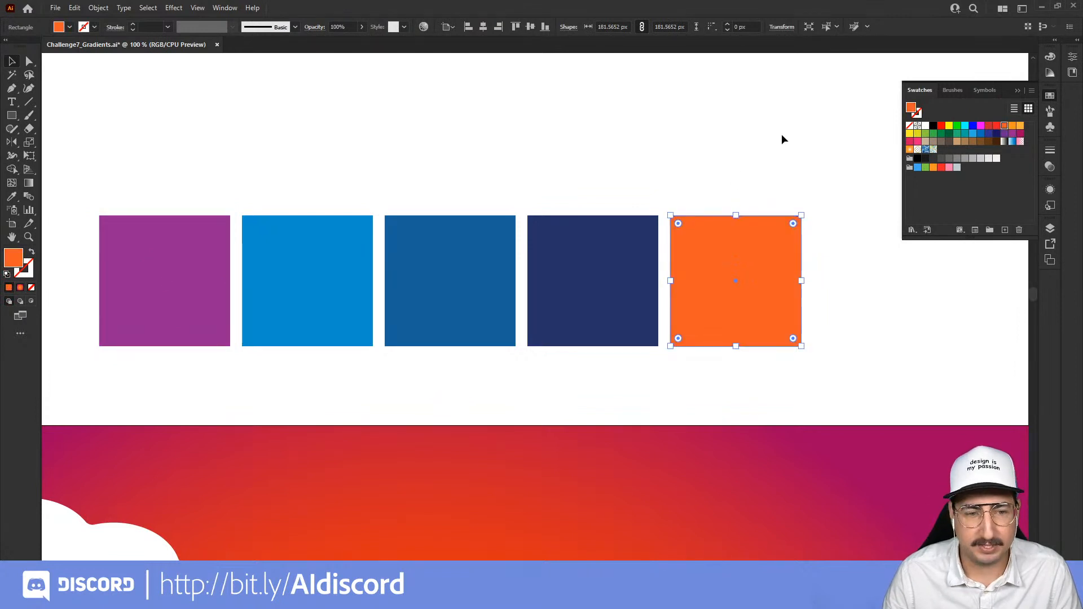
{"action": "left_click_drag", "start_coordinate": [164, 328], "coordinate": [164, 328]}
{"action": "left_click", "coordinate": [221, 232]}
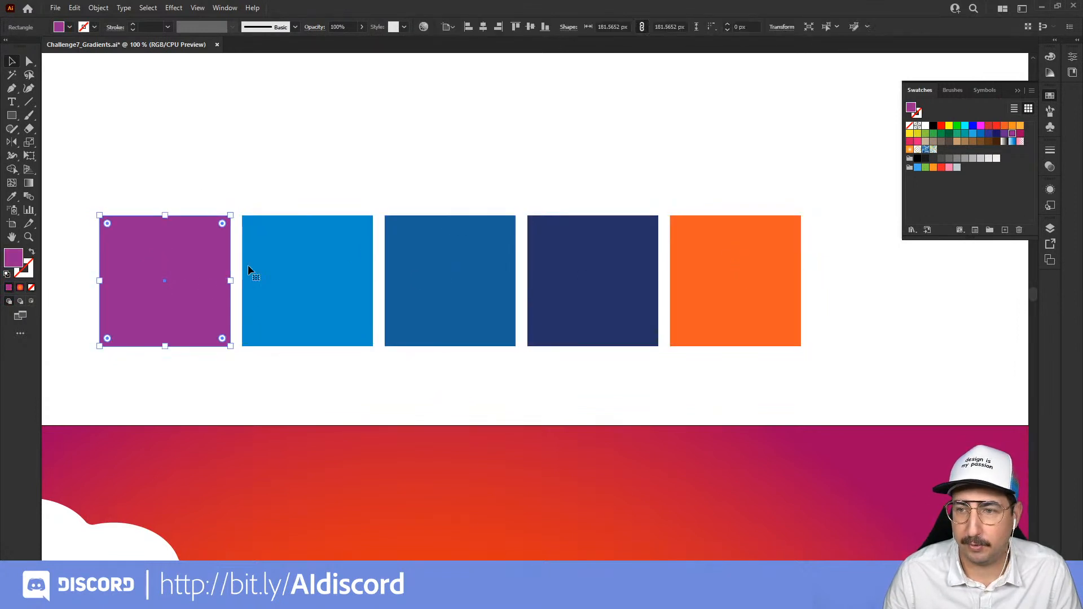
{"action": "left_click", "coordinate": [1020, 135]}
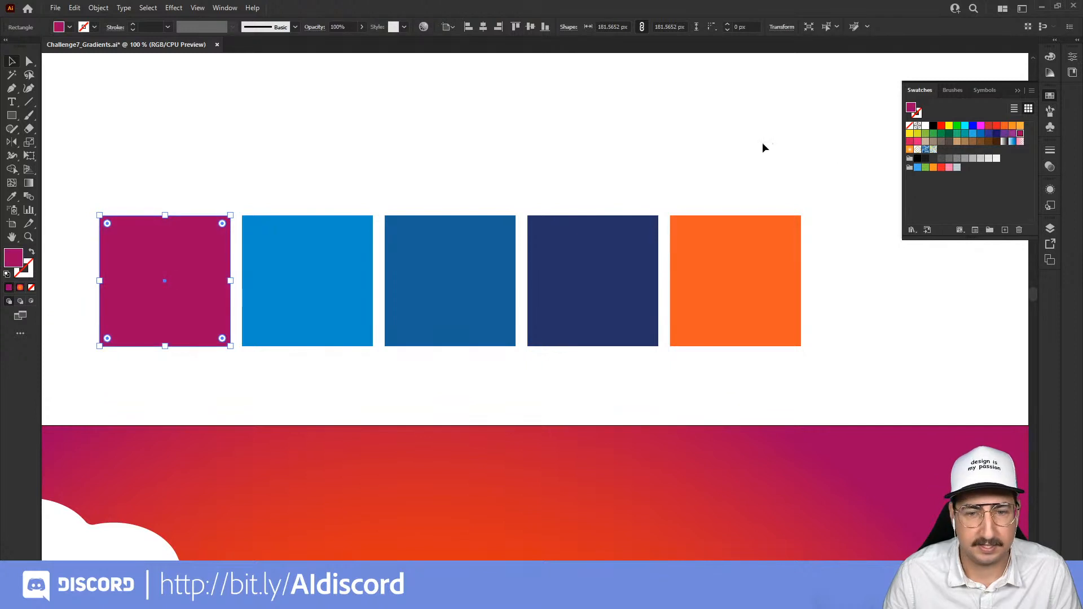
- Blend the colours of the five squares front to back, from magenta to orange
{"action": "left_click_drag", "start_coordinate": [762, 139], "coordinate": [182, 275]}
{"action": "left_click", "coordinate": [82, 9]}
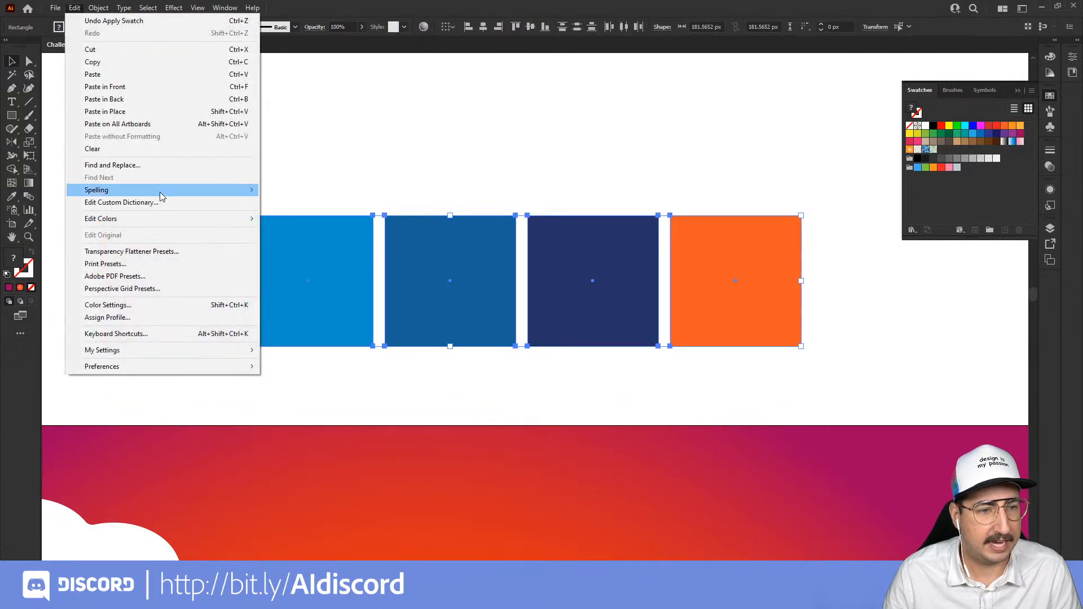
{"action": "mouse_move", "coordinate": [169, 215]}
{"action": "left_click", "coordinate": [322, 265]}
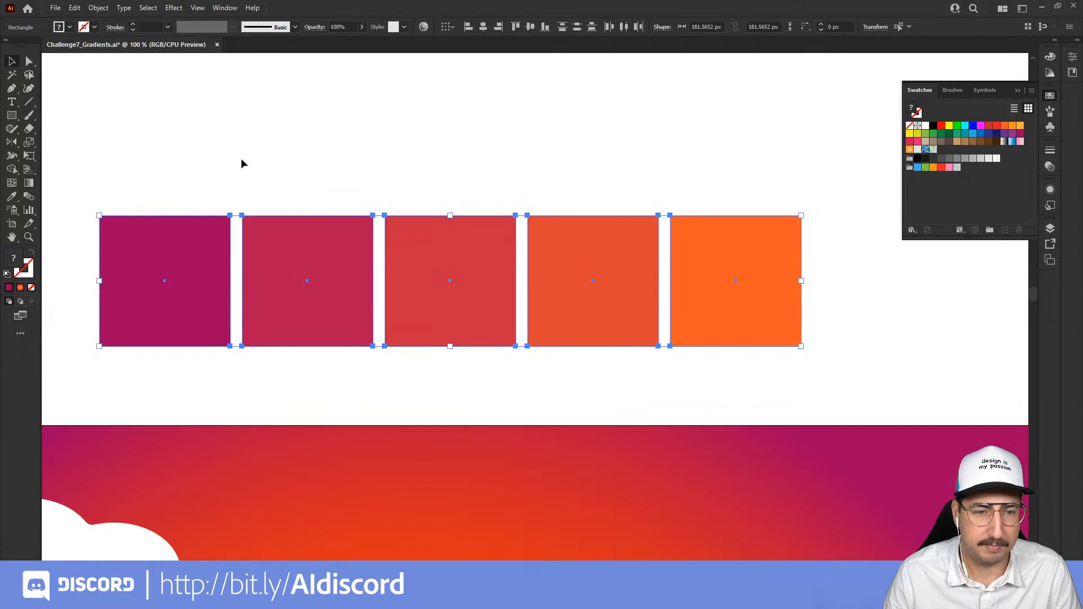
- Save the five selected squares' colours as a colour group named Sunset, created from the selected artwork, and deselect them
{"action": "left_click_drag", "start_coordinate": [138, 165], "coordinate": [804, 225]}
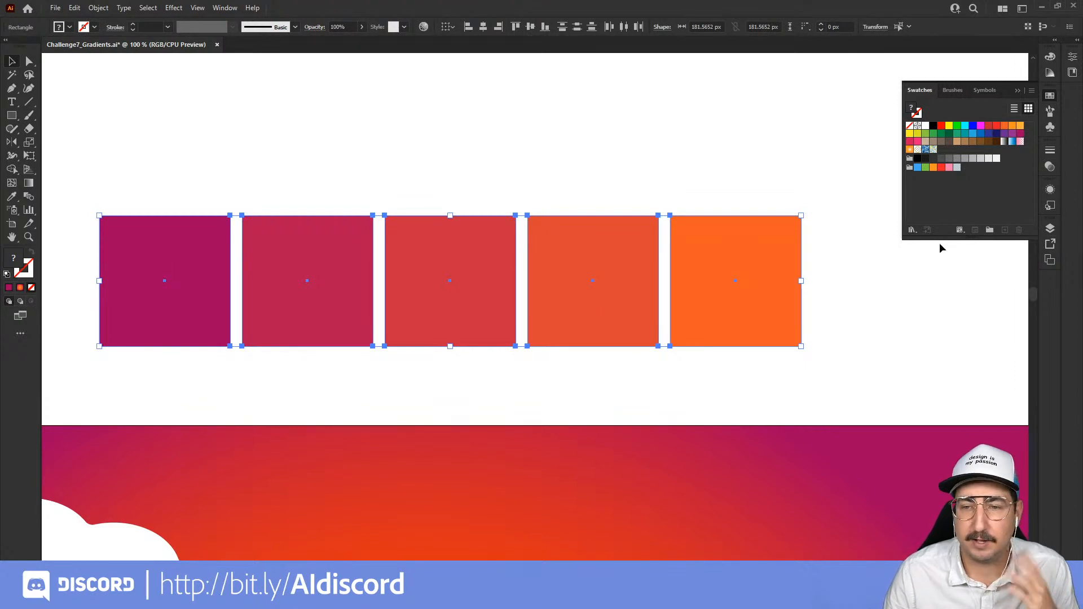
{"action": "left_click", "coordinate": [990, 230]}
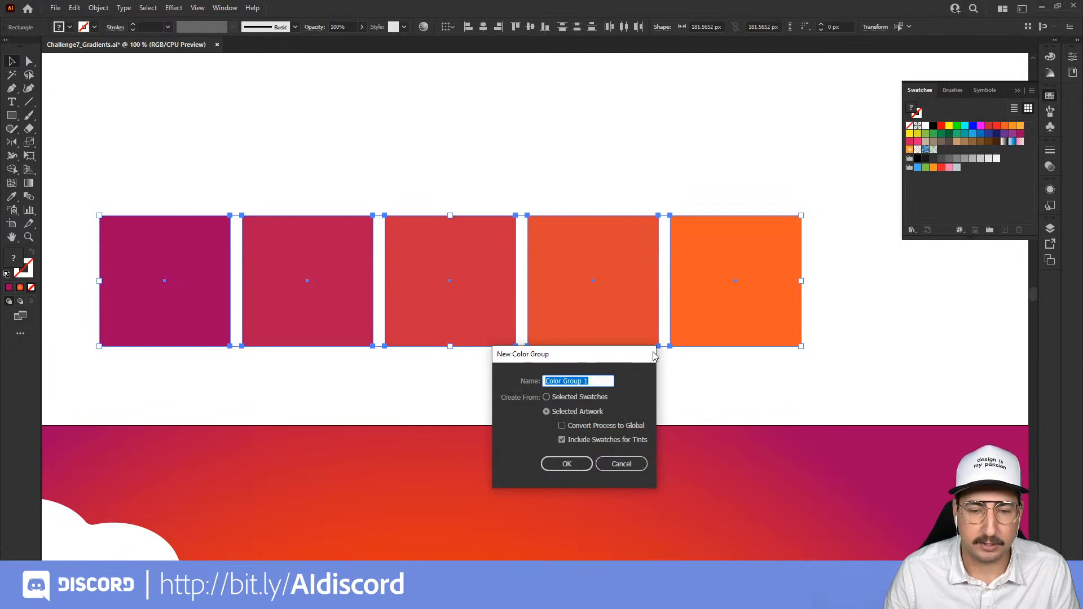
{"action": "type", "text": "Sunset"}
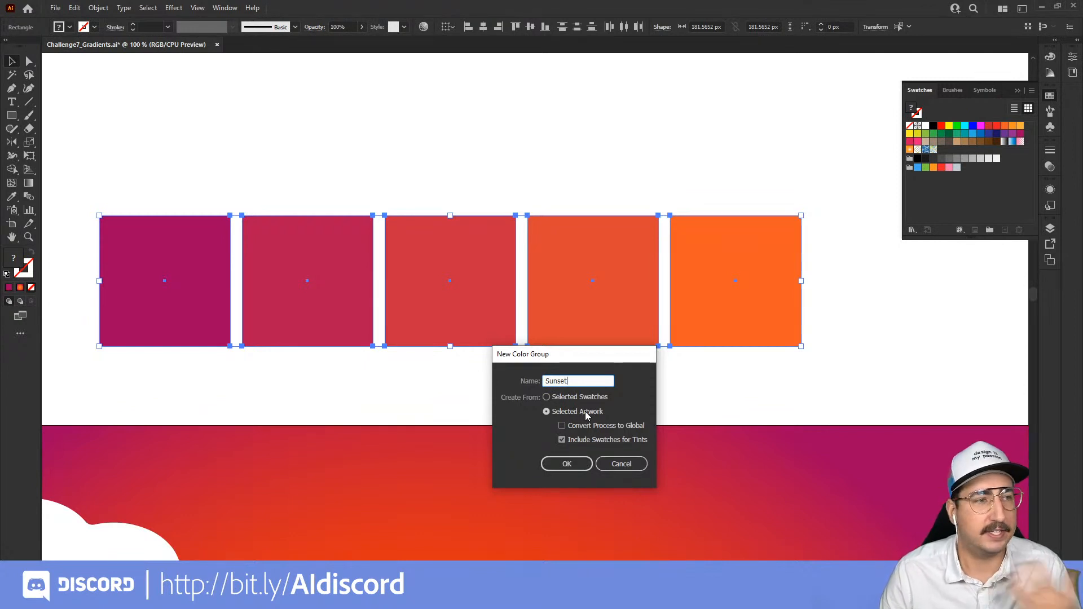
{"action": "left_click", "coordinate": [563, 465]}
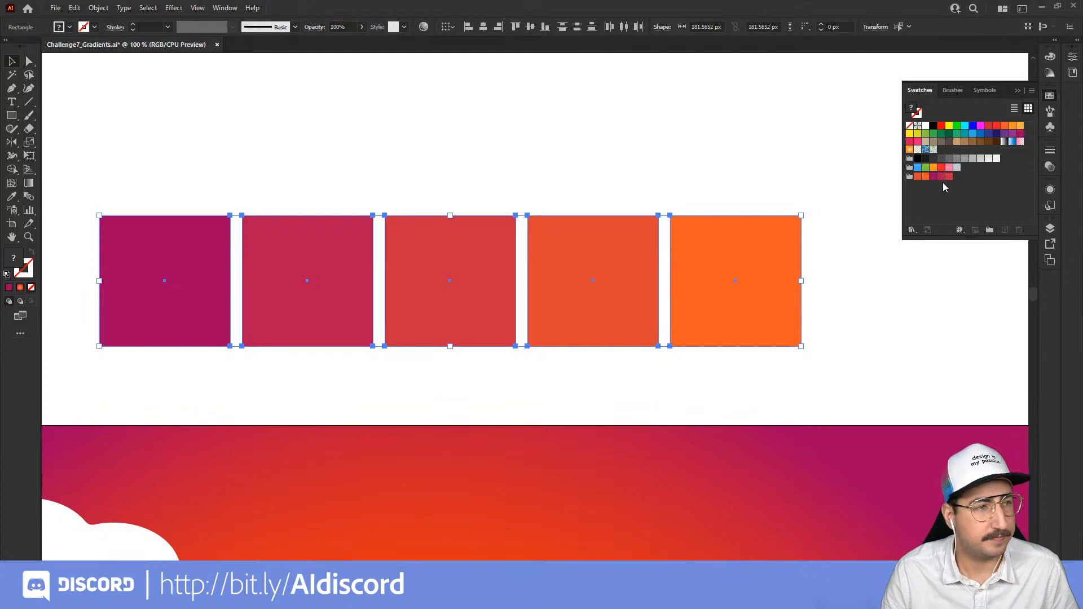
{"action": "left_click", "coordinate": [851, 304]}
- Place a copy of the sky gradient rectangle on the empty canvas to the right of the artboard and deselect it
{"action": "key", "text": "z"}
{"action": "left_click", "coordinate": [633, 384], "text": "alt"}
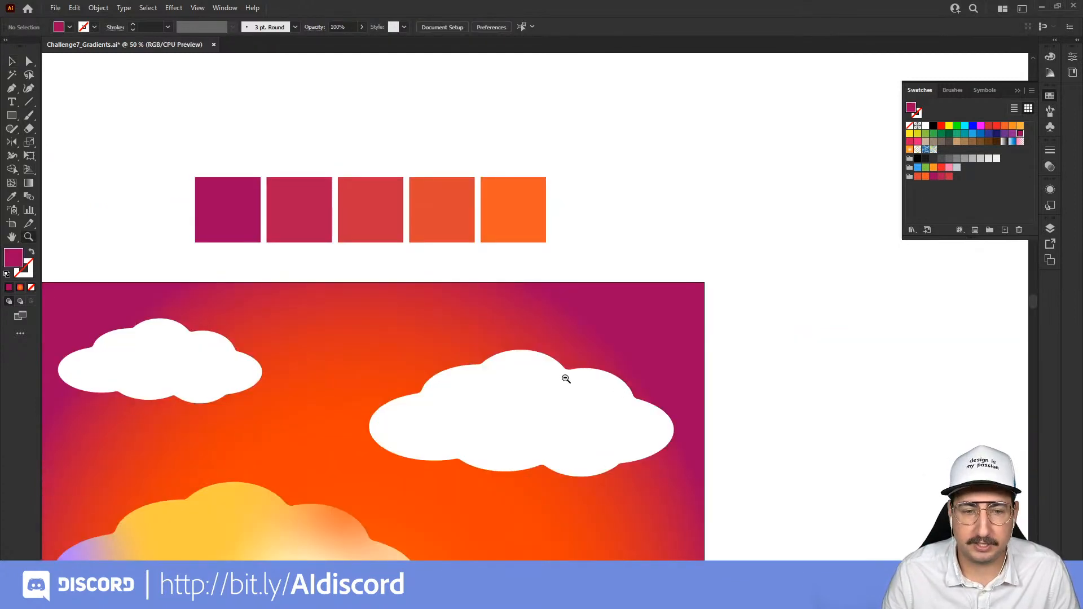
{"action": "left_click", "coordinate": [565, 379], "text": "alt"}
{"action": "key", "text": "v"}
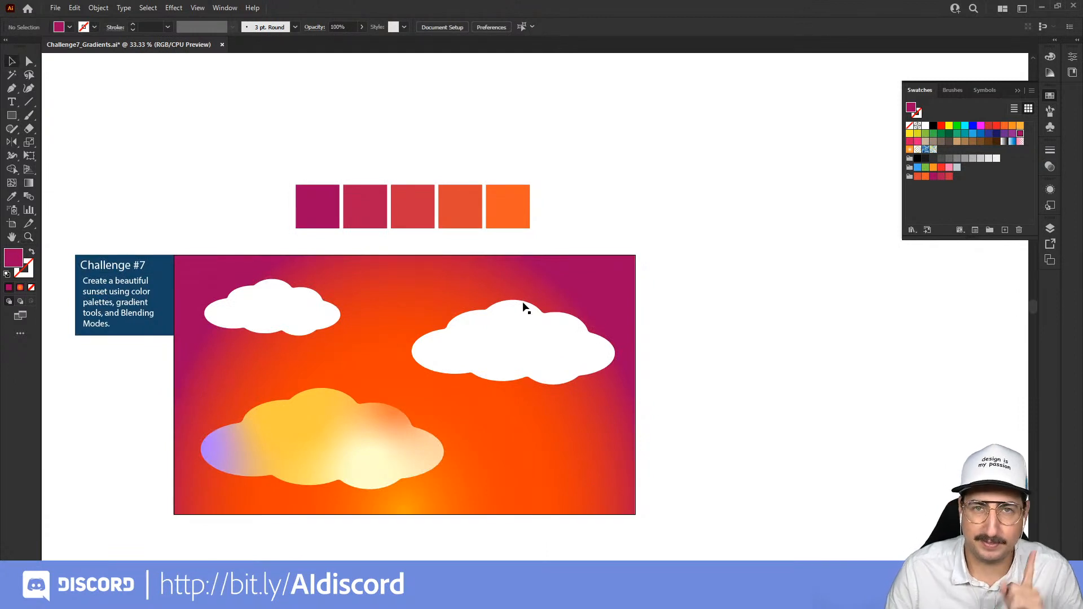
{"action": "left_click", "coordinate": [368, 276]}
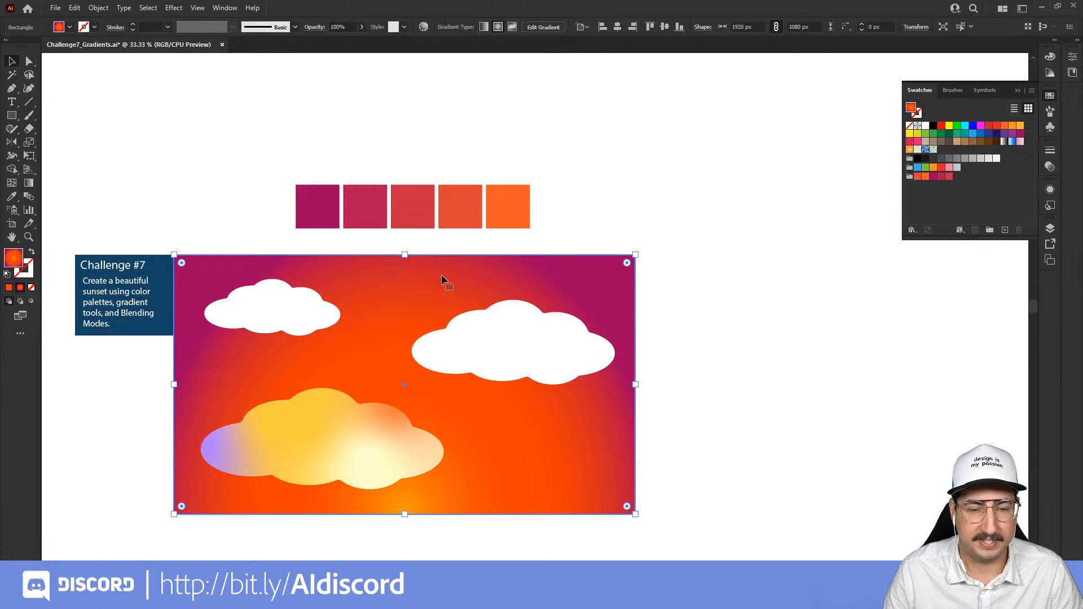
{"action": "scroll", "coordinate": [448, 275], "scroll_direction": "right", "scroll_amount": 10}
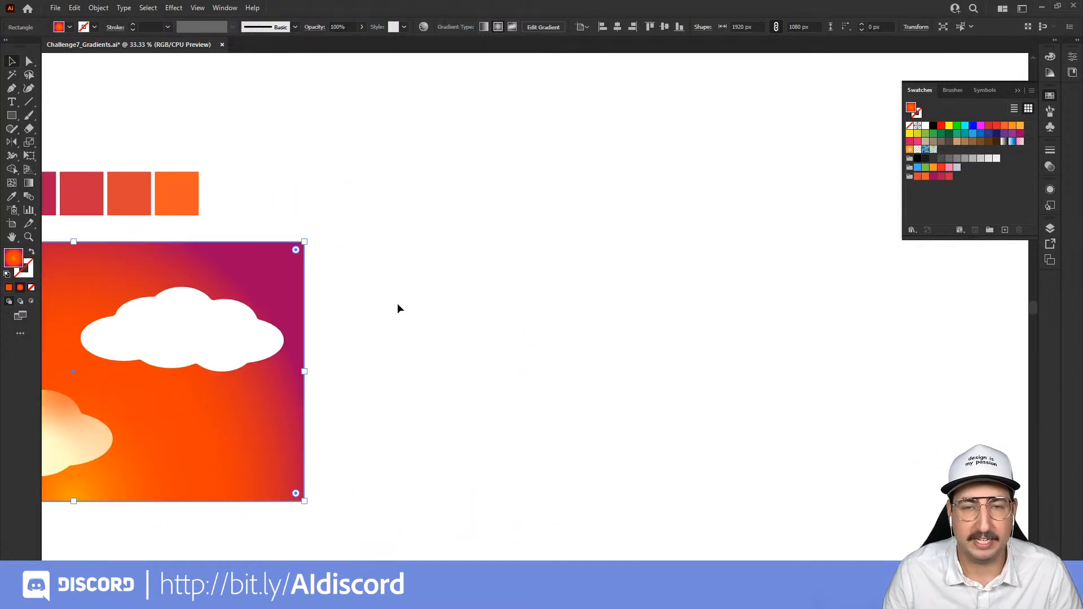
{"action": "key", "text": "ctrl+v"}
{"action": "left_click_drag", "start_coordinate": [435, 316], "coordinate": [646, 366]}
{"action": "left_click", "coordinate": [662, 102]}
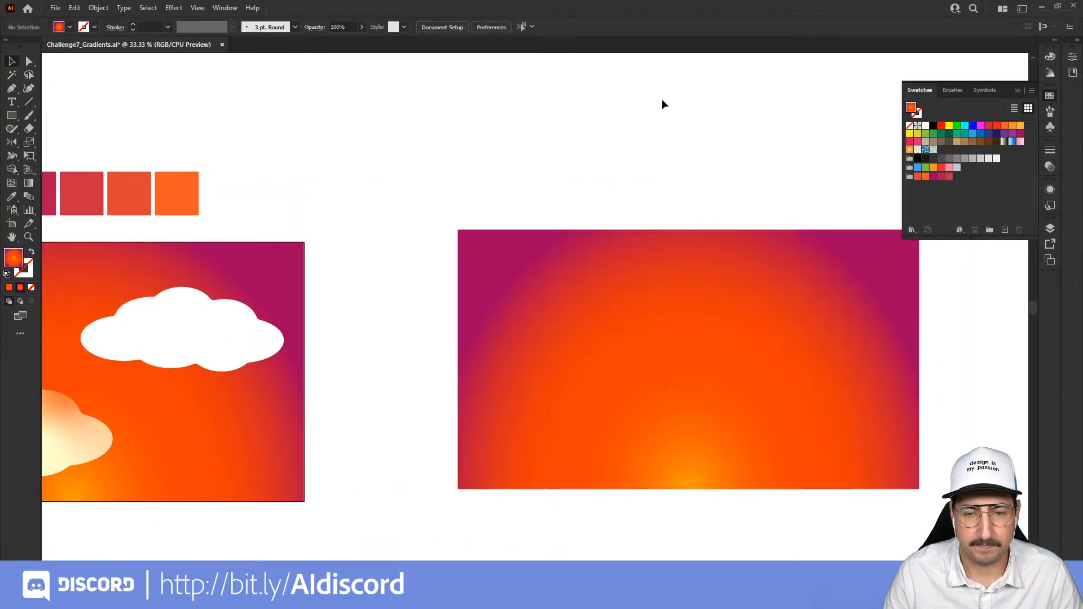
- Try recolouring the copied sky with Recolor Artwork by shifting the weights of its orange, magenta and red-orange prominent colours
{"action": "left_click", "coordinate": [700, 346]}
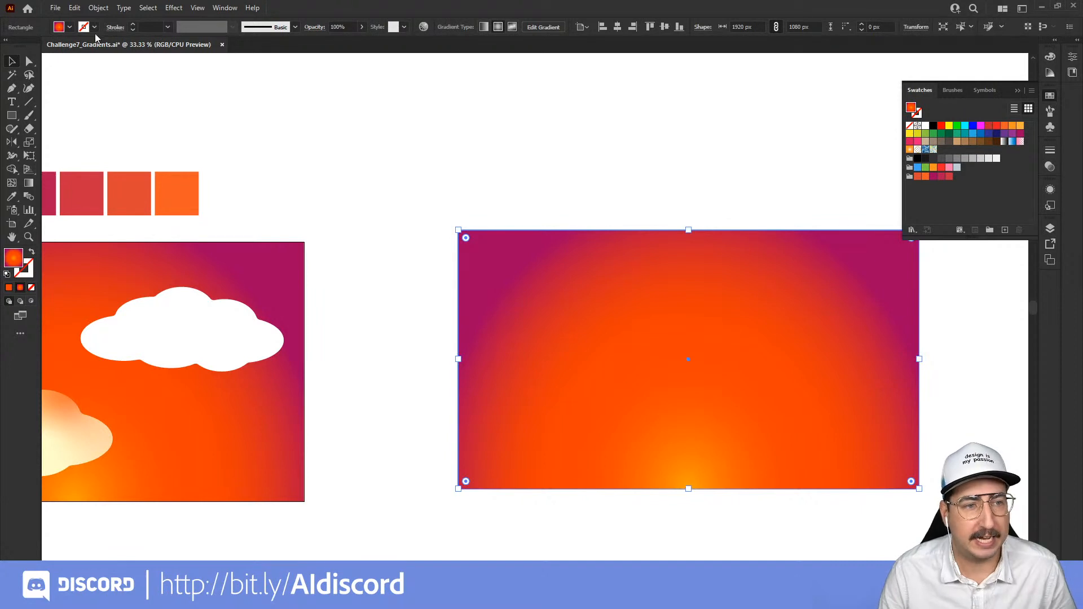
{"action": "left_click", "coordinate": [76, 8]}
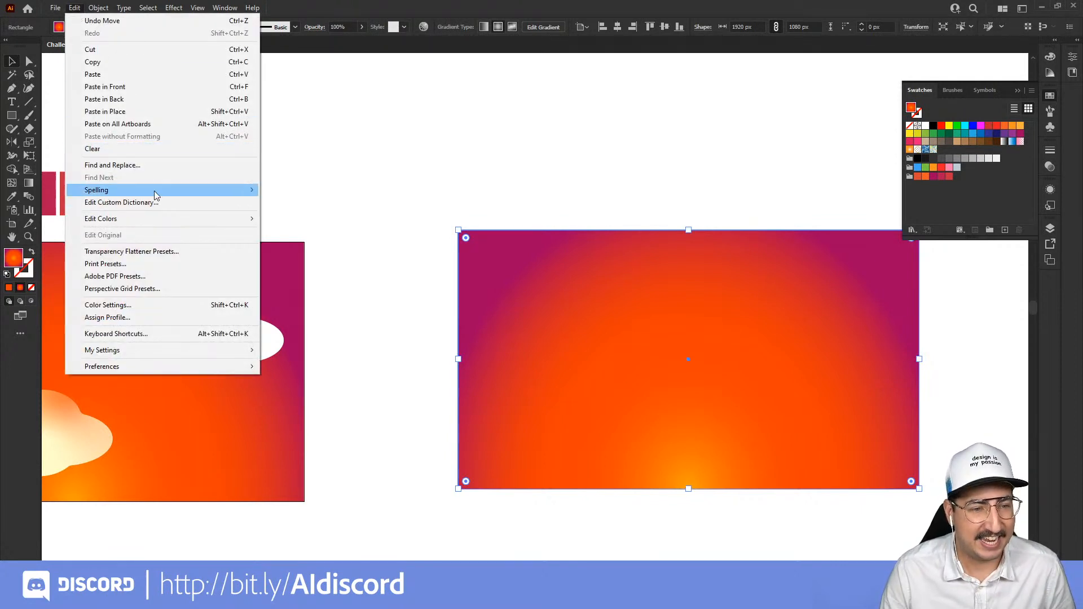
{"action": "mouse_move", "coordinate": [163, 224]}
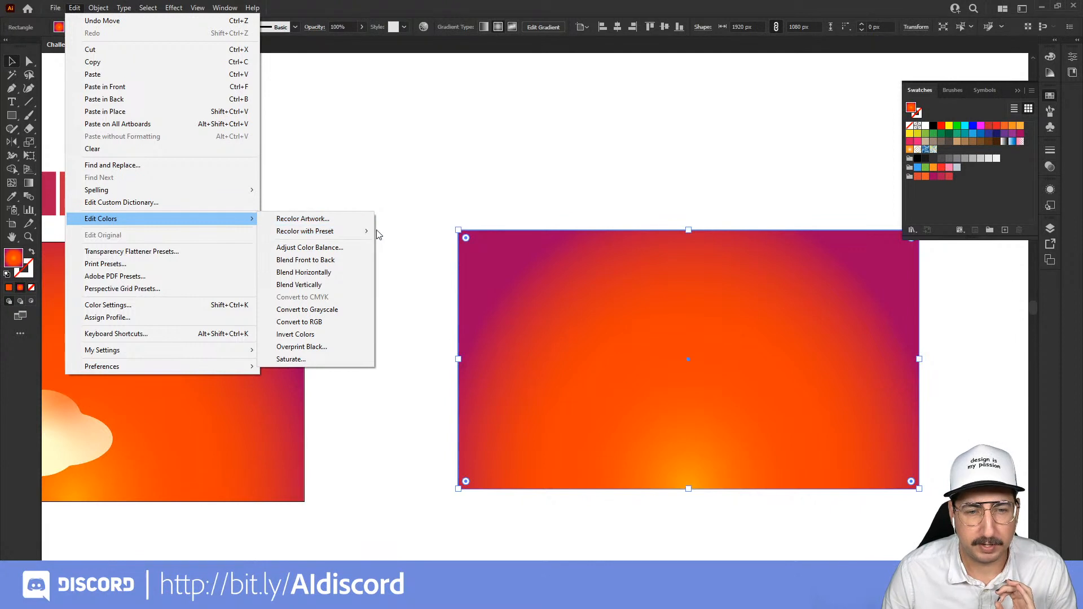
{"action": "left_click", "coordinate": [340, 222]}
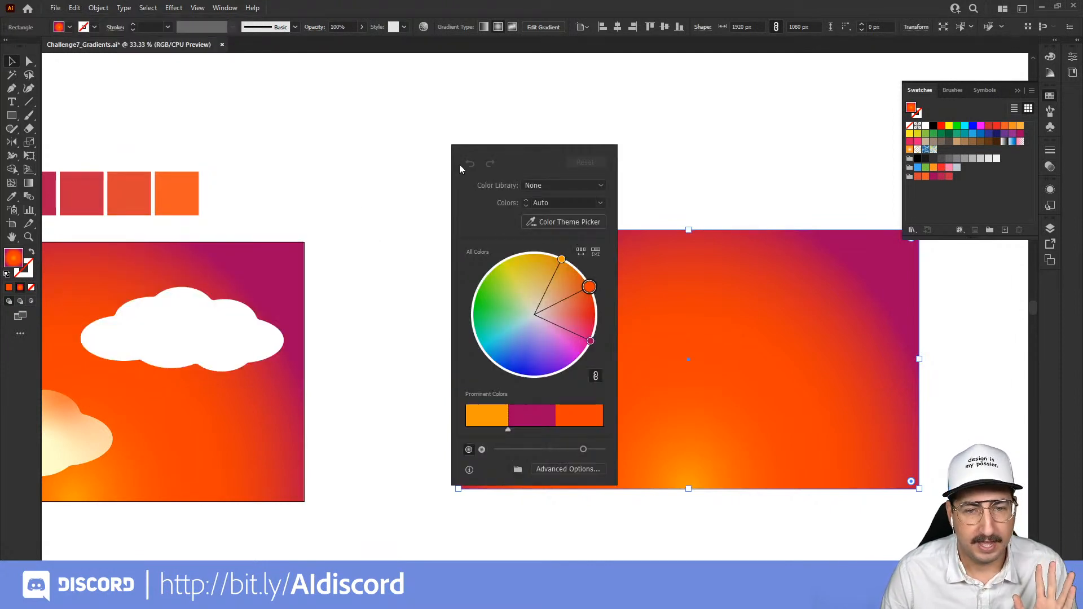
{"action": "left_click_drag", "start_coordinate": [498, 149], "coordinate": [312, 89]}
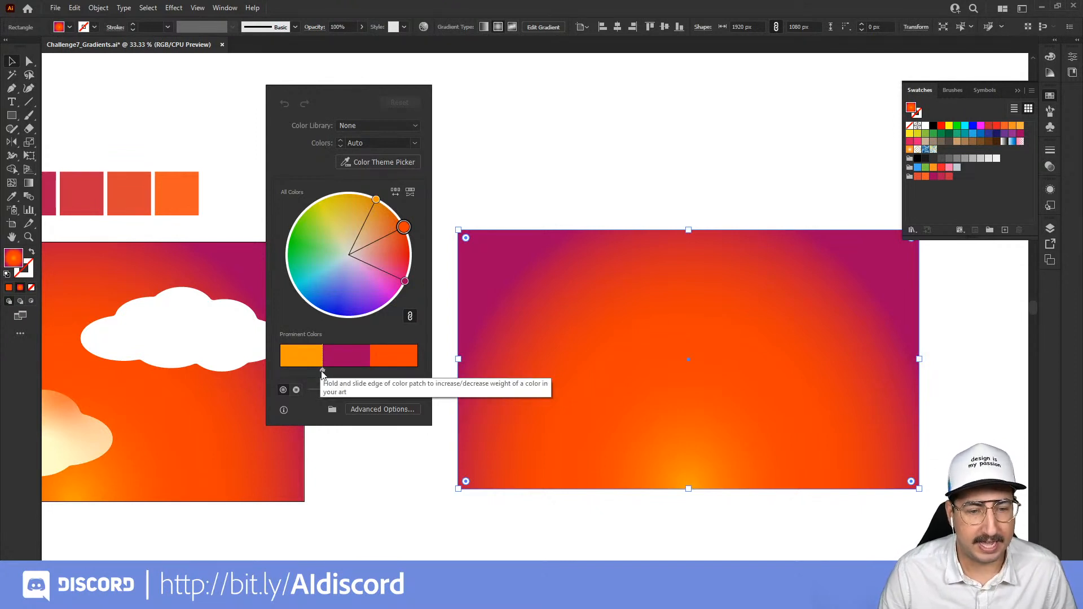
{"action": "left_click_drag", "start_coordinate": [322, 372], "coordinate": [347, 373]}
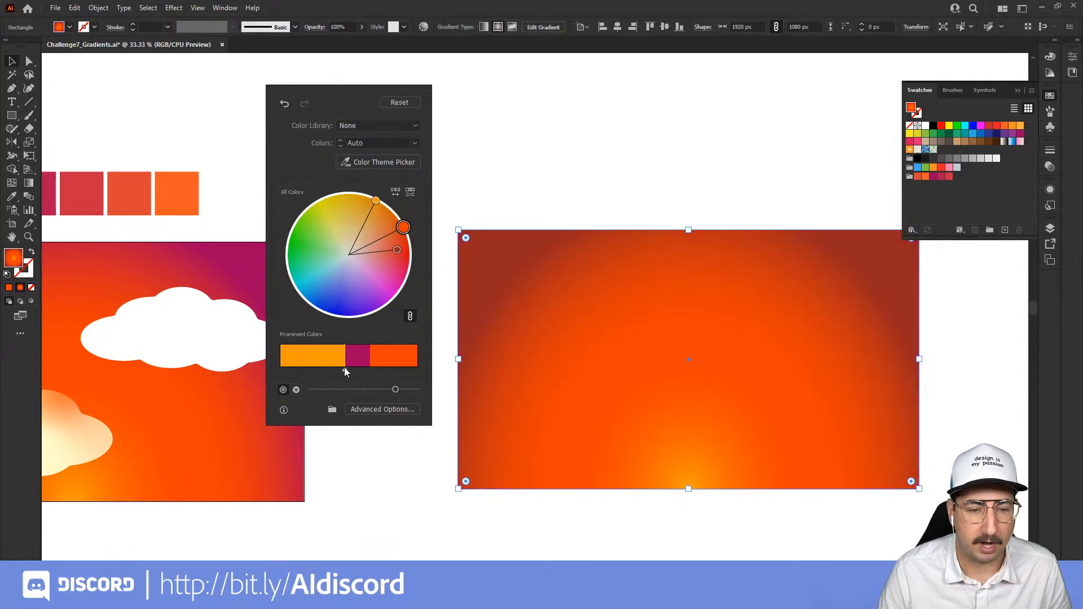
{"action": "left_click_drag", "start_coordinate": [344, 372], "coordinate": [393, 370]}
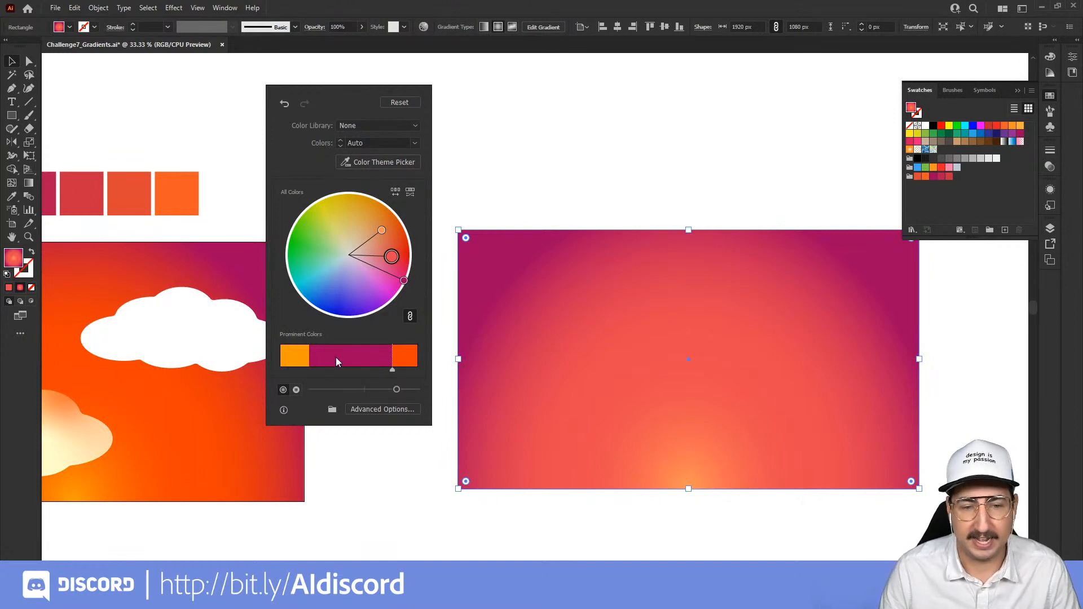
{"action": "left_click_drag", "start_coordinate": [392, 369], "coordinate": [376, 369]}
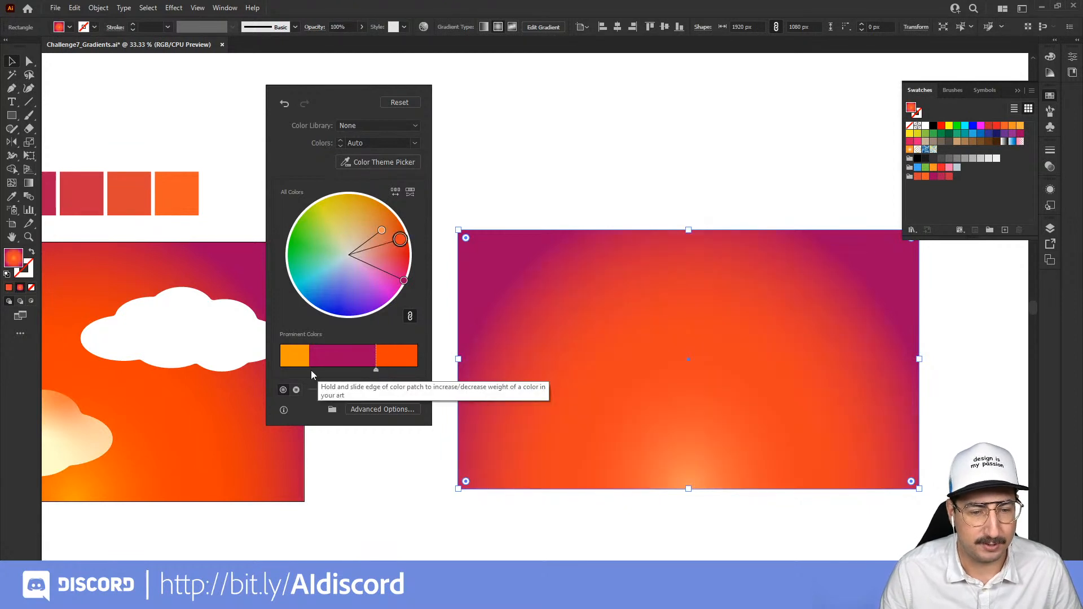
{"action": "left_click_drag", "start_coordinate": [310, 370], "coordinate": [332, 370]}
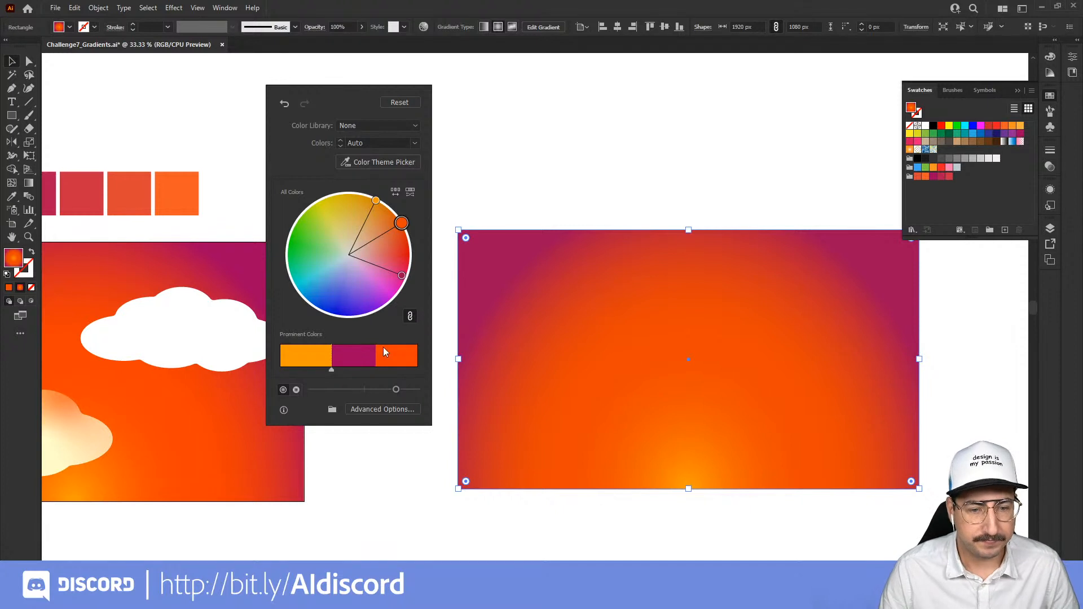
- Try the Sunset colour group on the copied sky in the advanced Recolor Artwork options, and cancel the recolouring
{"action": "left_click", "coordinate": [383, 408]}
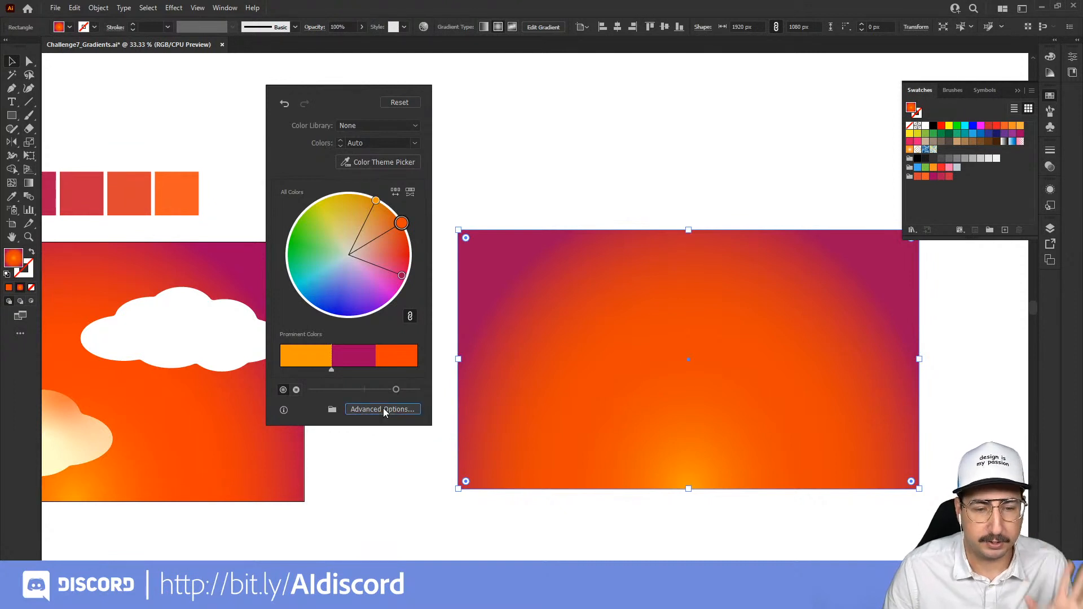
{"action": "left_click_drag", "start_coordinate": [682, 235], "coordinate": [148, 115]}
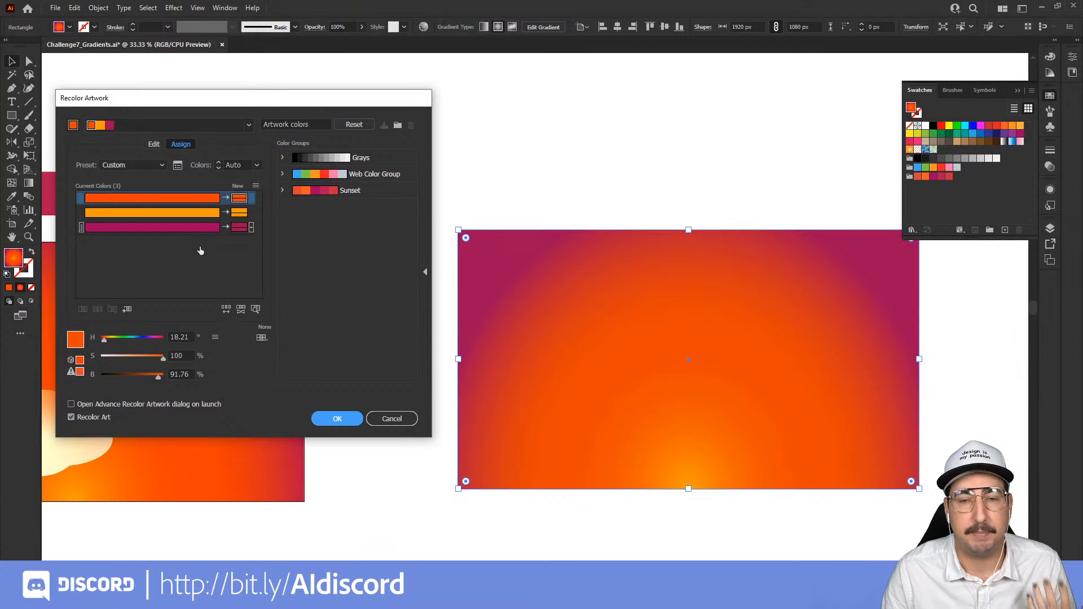
{"action": "left_click", "coordinate": [359, 189]}
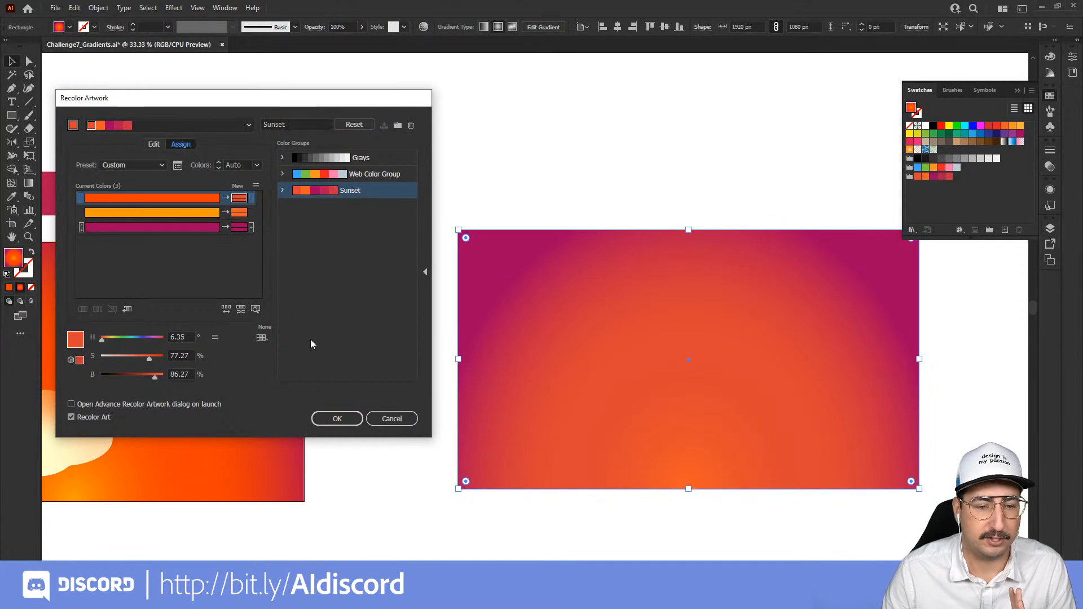
{"action": "left_click", "coordinate": [389, 419]}
{"action": "left_click", "coordinate": [596, 204]}
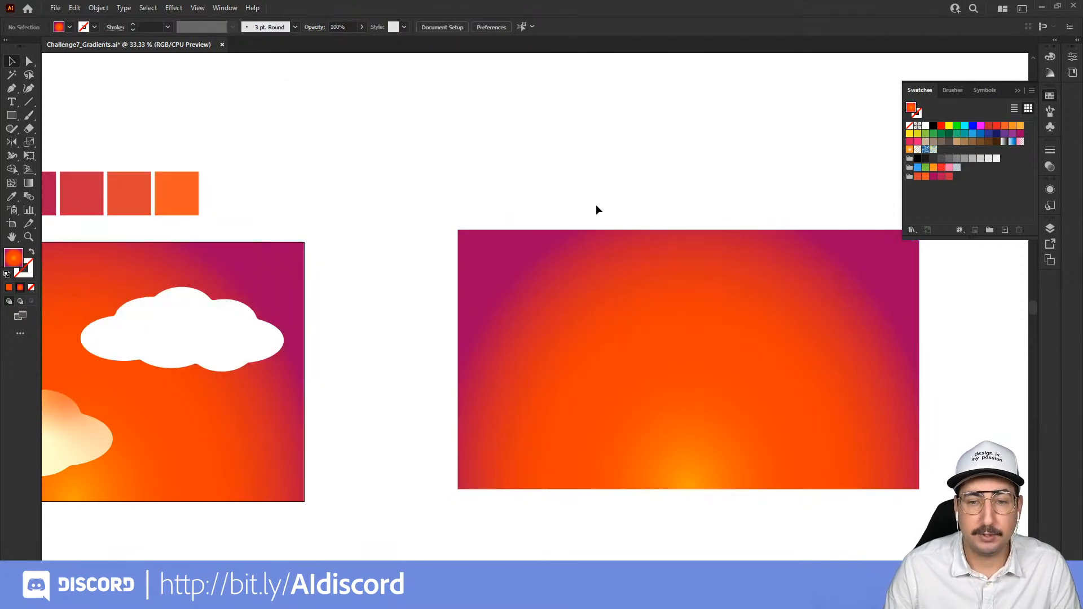
- Draw a square about 255 px wide above the copied sky and fill it with a light blue swatch
{"action": "key", "text": "z"}
{"action": "left_click", "coordinate": [618, 219]}
{"action": "left_click", "coordinate": [618, 219]}
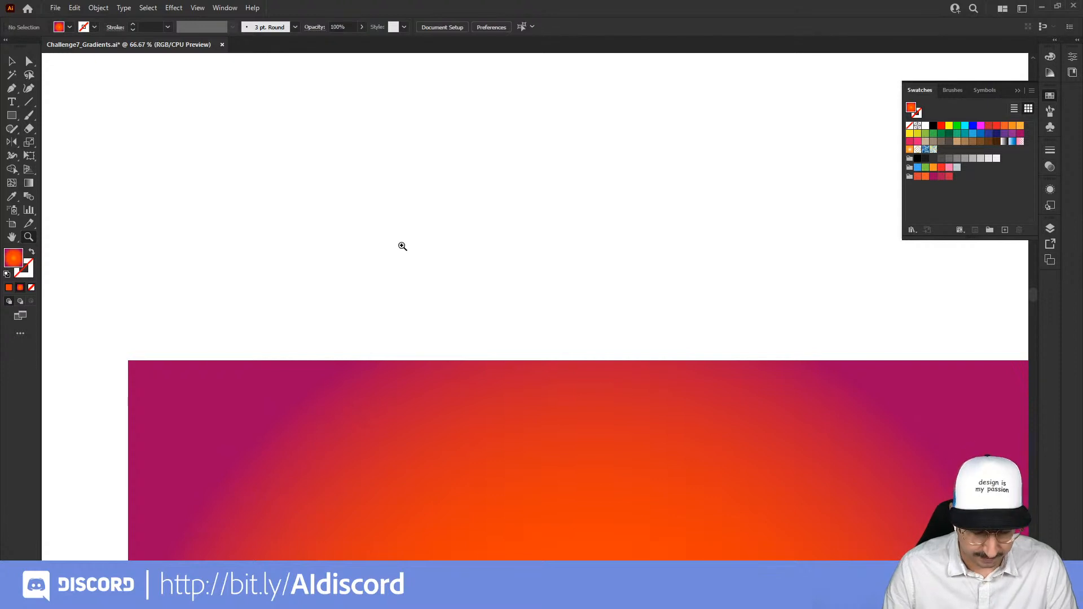
{"action": "key", "text": "m"}
{"action": "left_click_drag", "start_coordinate": [273, 194], "coordinate": [396, 315]}
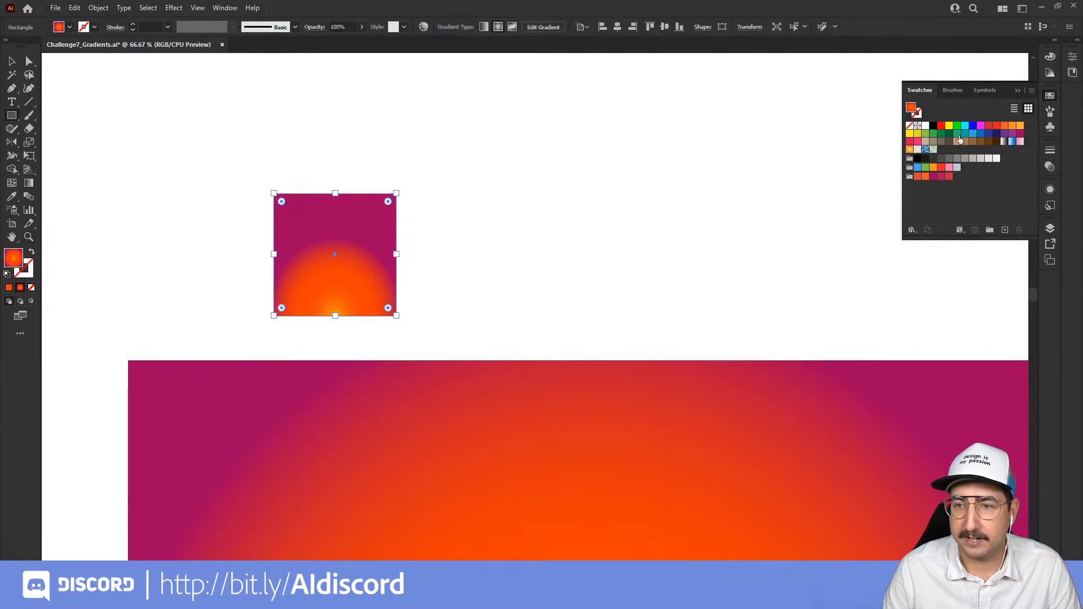
{"action": "left_click", "coordinate": [973, 134]}
{"action": "key", "text": "v"}
{"action": "left_click", "coordinate": [440, 206]}
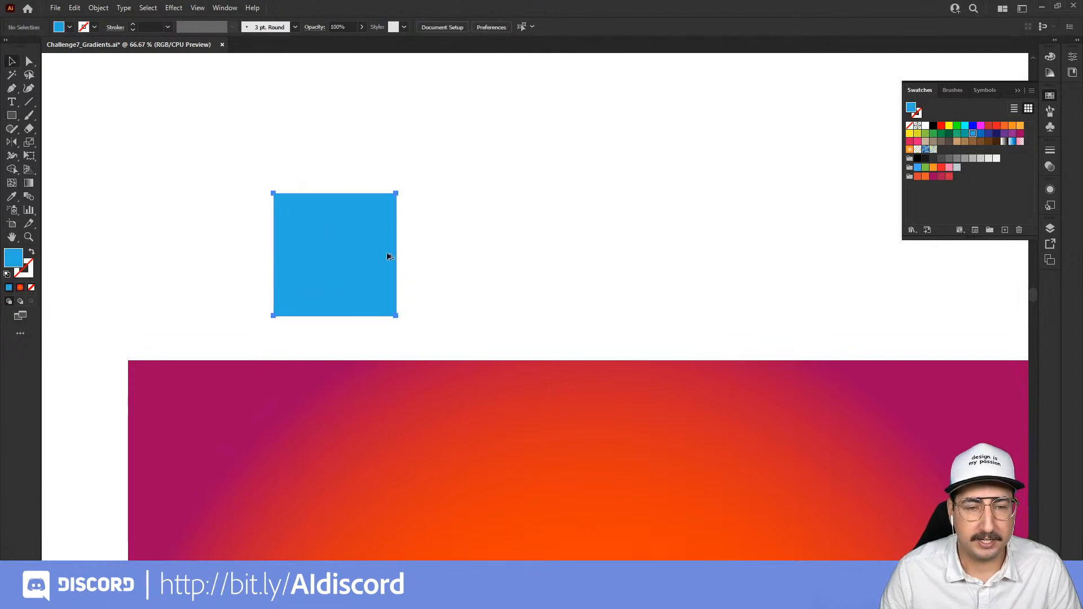
- Duplicate the blue square well to its right and fill the copy with a bright red swatch, trying orange first
{"action": "left_click_drag", "start_coordinate": [335, 251], "coordinate": [763, 250]}
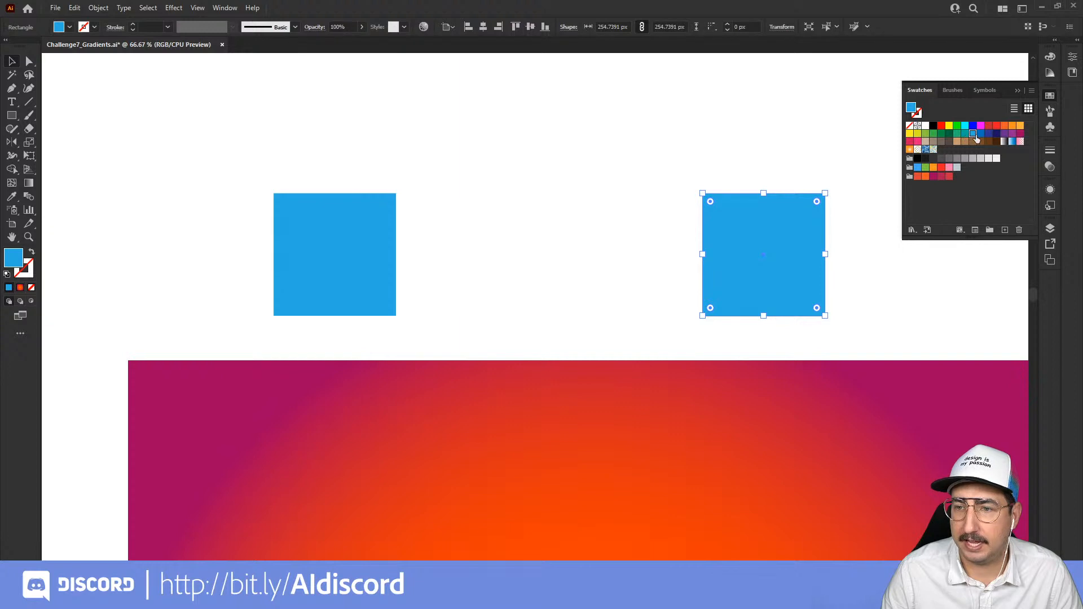
{"action": "left_click", "coordinate": [1012, 126]}
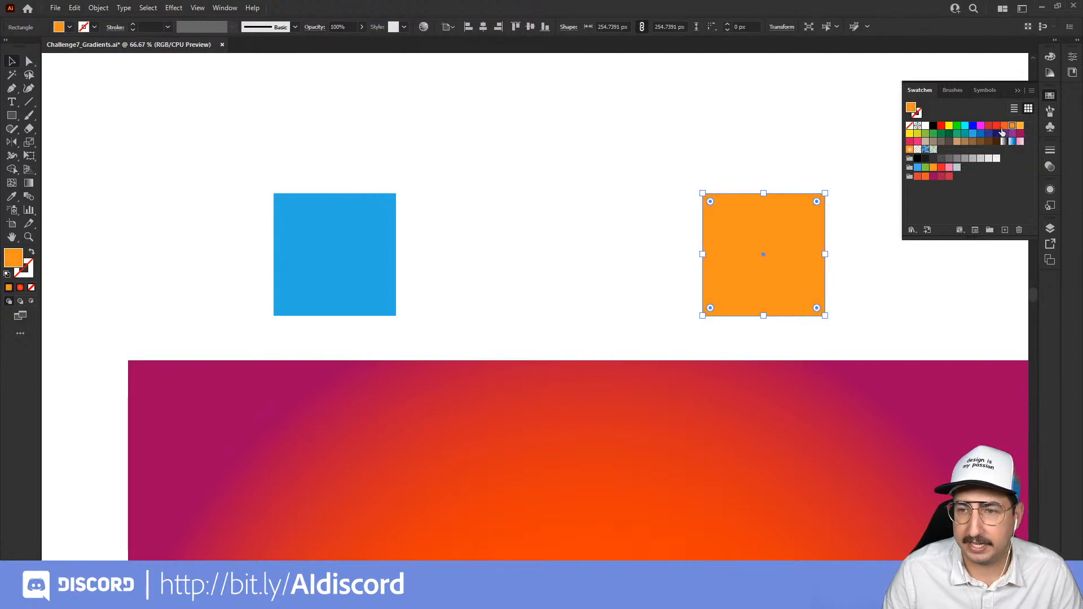
{"action": "left_click", "coordinate": [996, 126]}
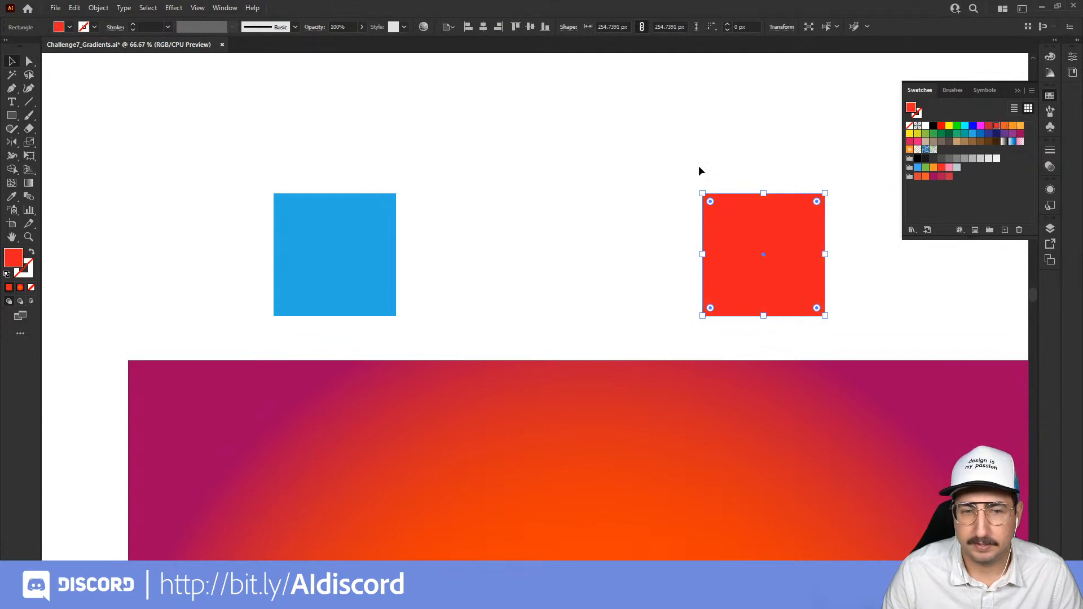
{"action": "left_click_drag", "start_coordinate": [339, 161], "coordinate": [790, 257]}
{"action": "left_click", "coordinate": [604, 169]}
- Duplicate the blue square three times at equal, slightly overlapping offsets to fill the gap up to the red square
{"action": "left_click_drag", "start_coordinate": [337, 254], "coordinate": [435, 251]}
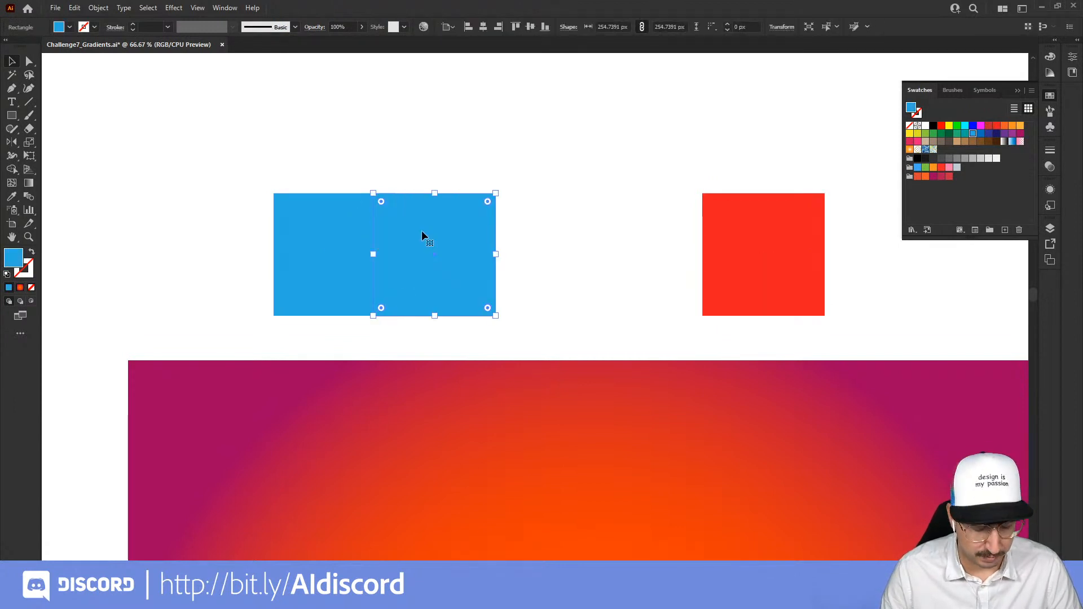
{"action": "key", "text": "ctrl+d"}
{"action": "key", "text": "ctrl+d"}
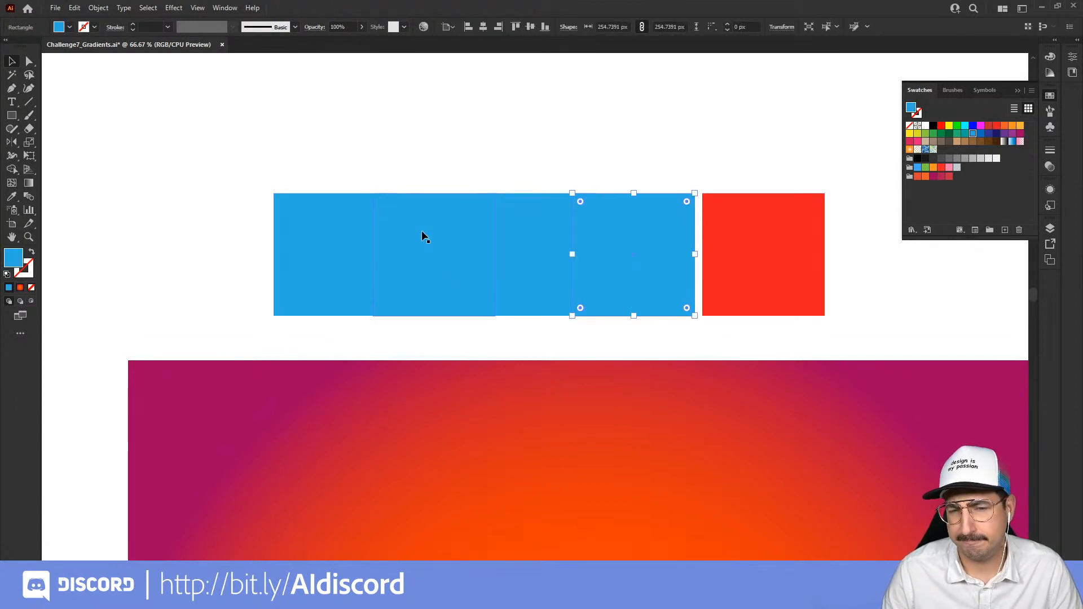
- Blend the colours of the five squares front to back, from light blue to red, and deselect them
{"action": "left_click_drag", "start_coordinate": [314, 160], "coordinate": [795, 282]}
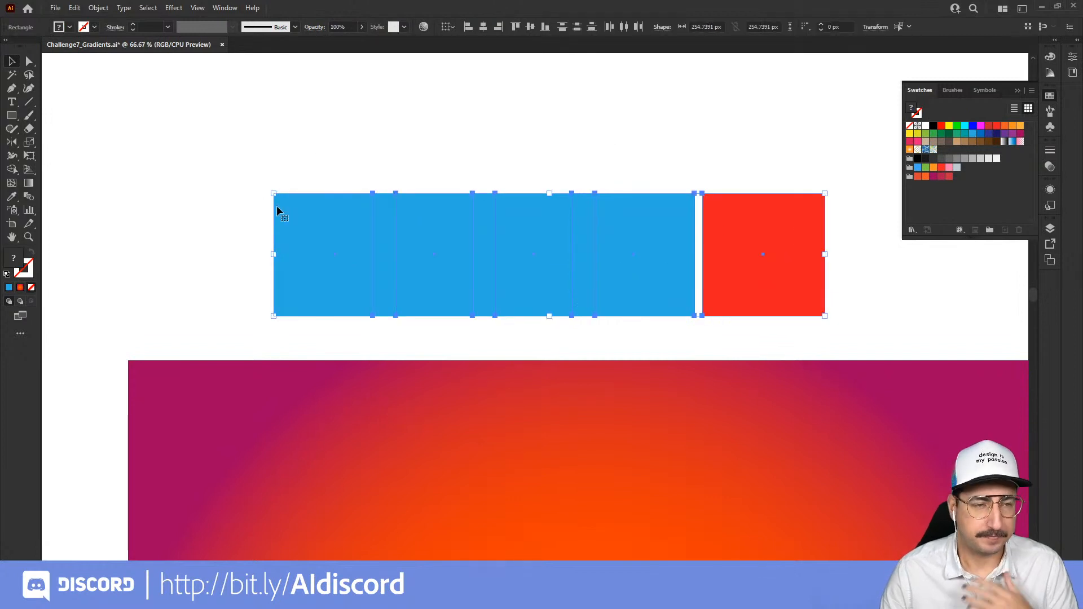
{"action": "left_click", "coordinate": [74, 8]}
{"action": "mouse_move", "coordinate": [237, 225]}
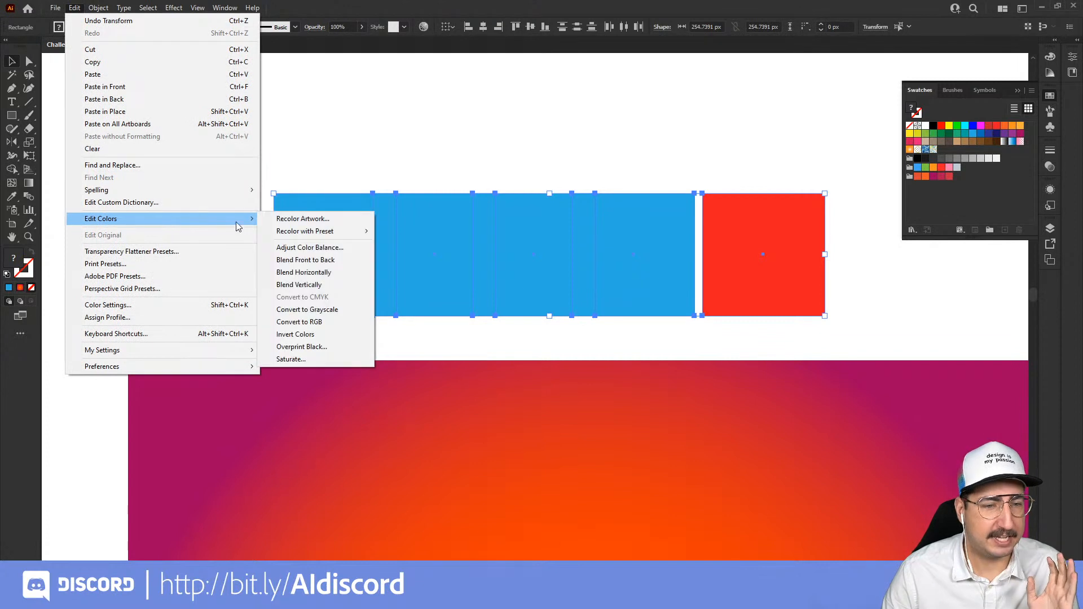
{"action": "left_click", "coordinate": [333, 259]}
{"action": "left_click", "coordinate": [338, 177]}
- Save the colours of the five blue-to-red squares as a second named colour group, created from the selected artwork
{"action": "left_click_drag", "start_coordinate": [279, 155], "coordinate": [788, 293]}
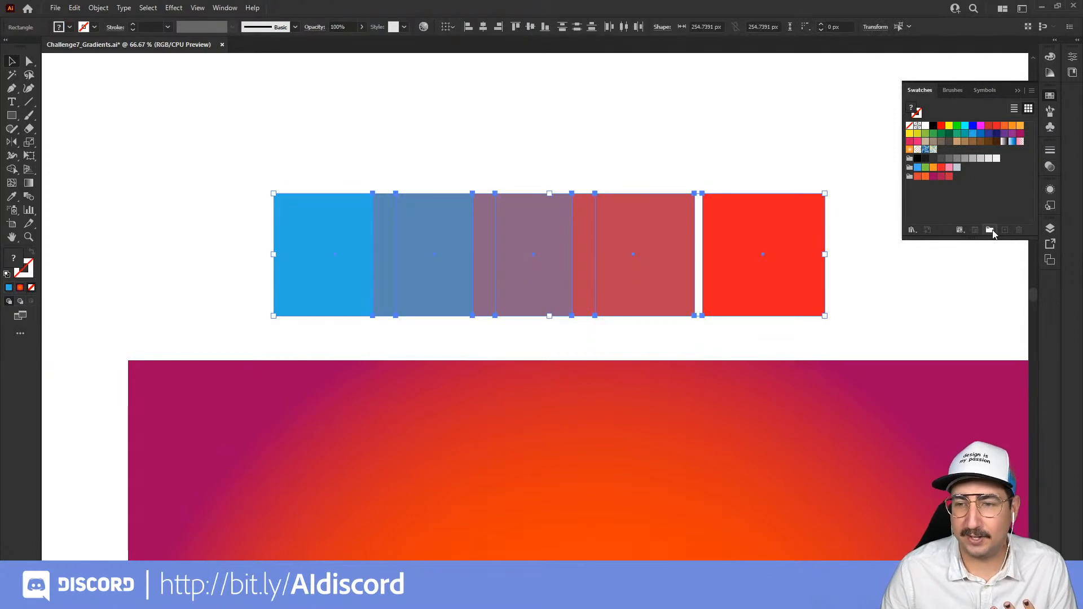
{"action": "left_click", "coordinate": [990, 230]}
{"action": "type", "text": "Gradient"}
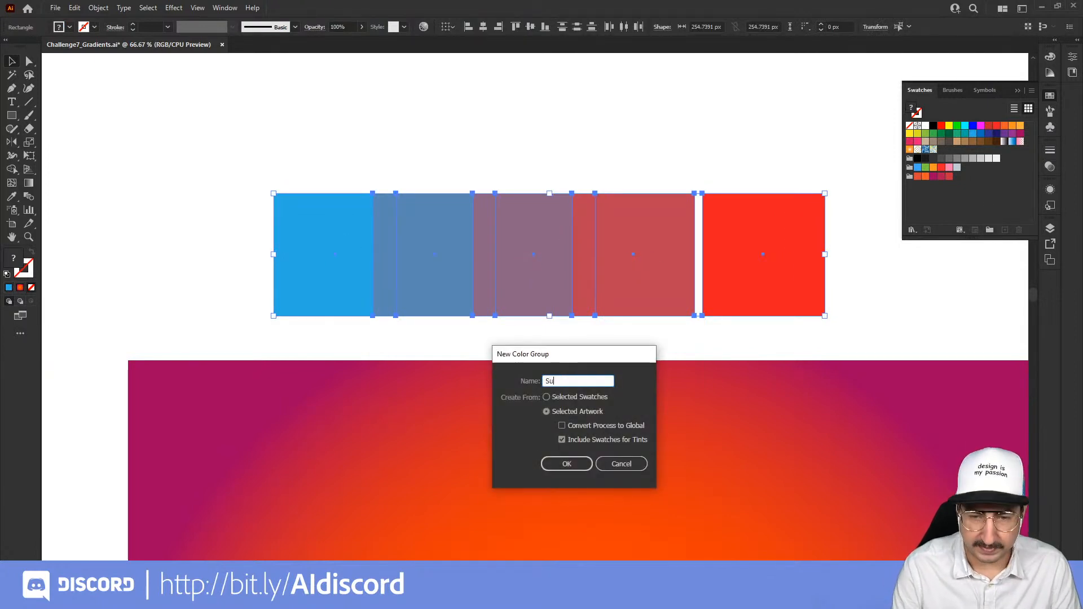
{"action": "key", "text": "Return"}
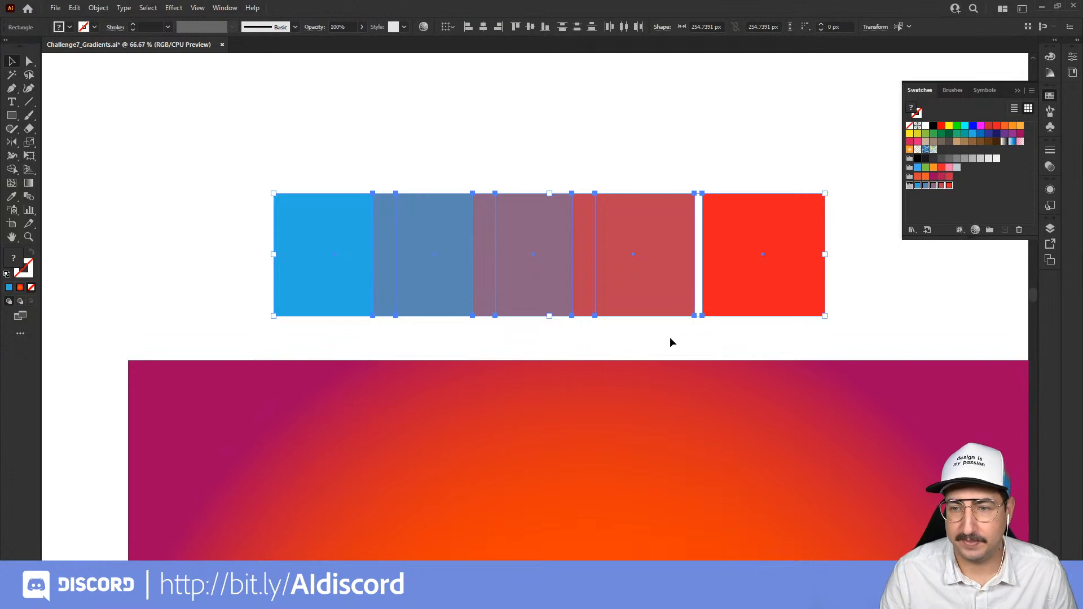
- Recolor the large orange-and-magenta gradient rectangle with the Sunrise colour group, using the advanced Recolor Artwork options
{"action": "left_click", "coordinate": [487, 162]}
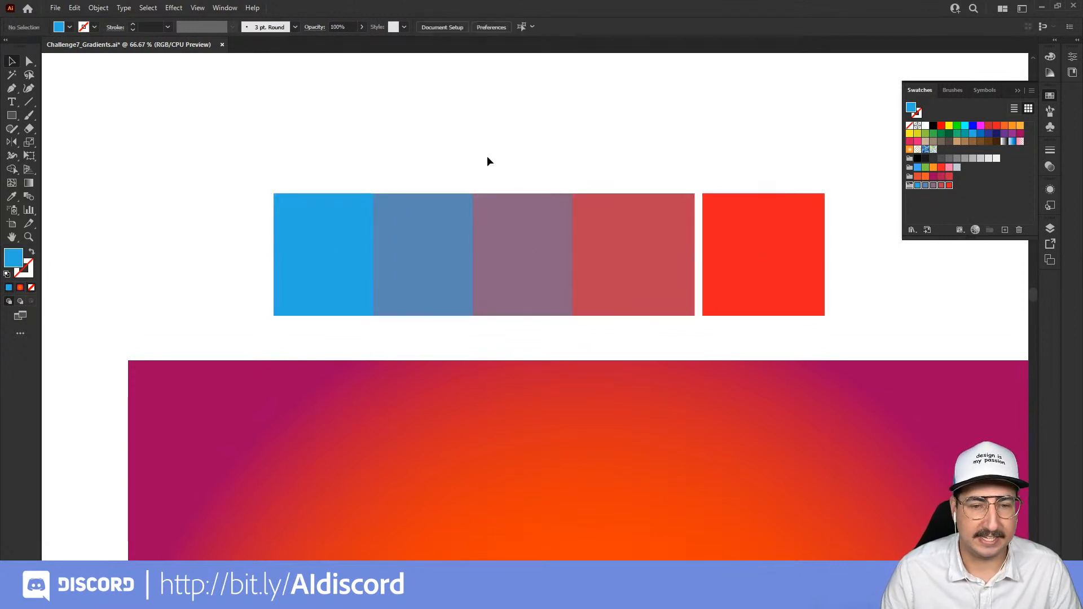
{"action": "key", "text": "z"}
{"action": "left_click", "coordinate": [589, 402], "text": "alt"}
{"action": "left_click", "coordinate": [590, 405], "text": "alt"}
{"action": "left_click_drag", "start_coordinate": [576, 408], "coordinate": [579, 366]}
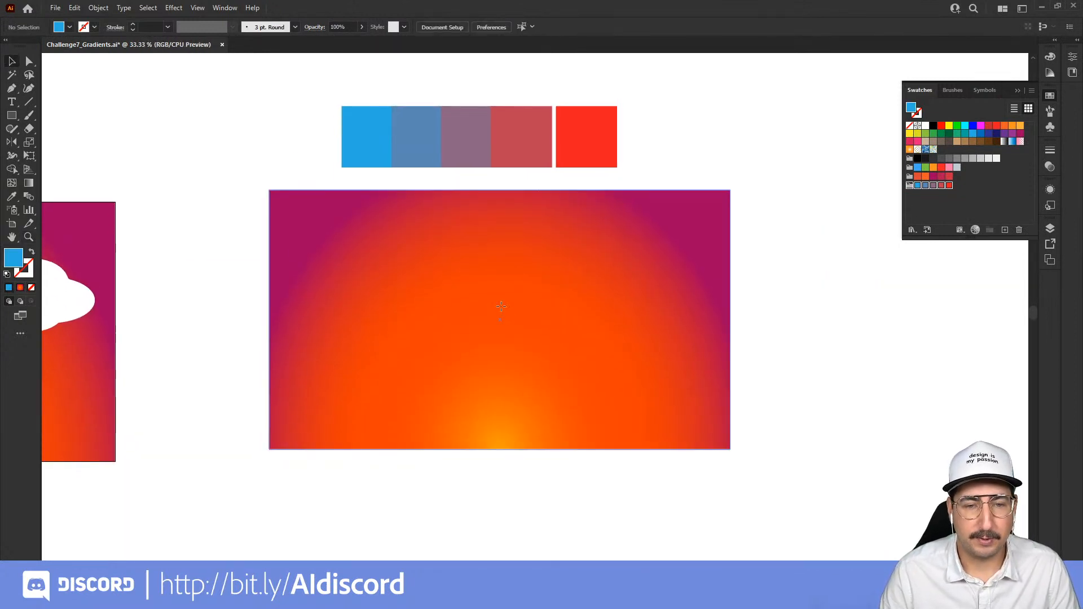
{"action": "key", "text": "v"}
{"action": "left_click", "coordinate": [500, 308]}
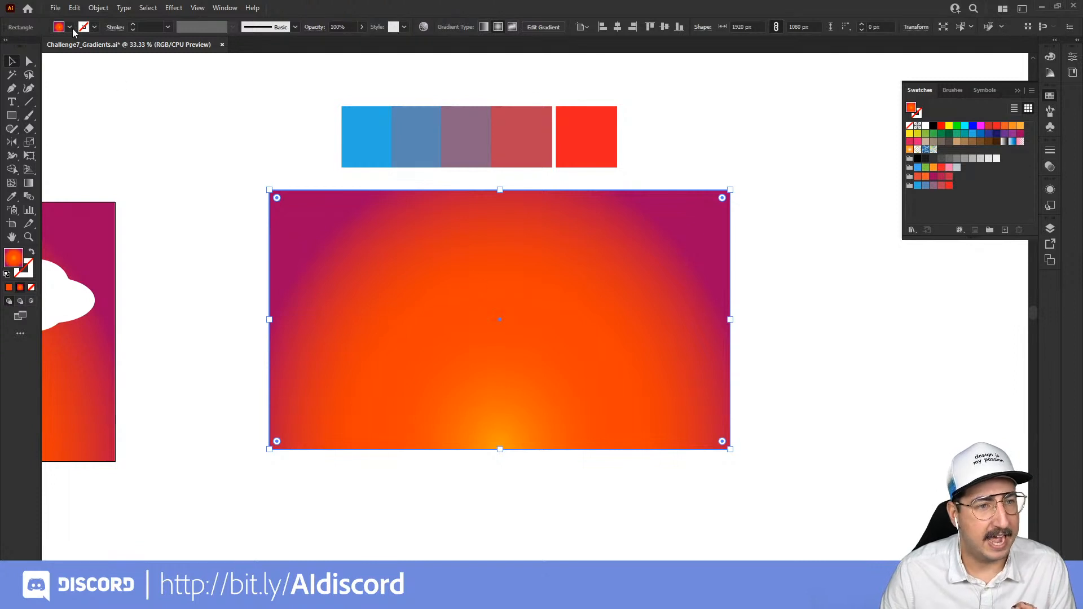
{"action": "left_click", "coordinate": [75, 8]}
{"action": "mouse_move", "coordinate": [174, 220]}
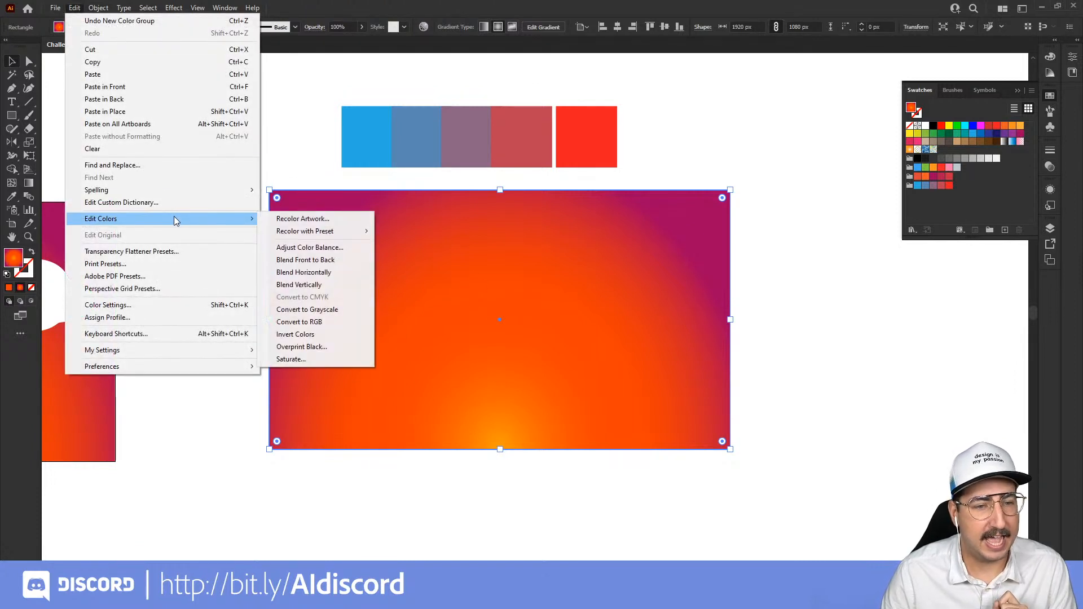
{"action": "left_click", "coordinate": [303, 227]}
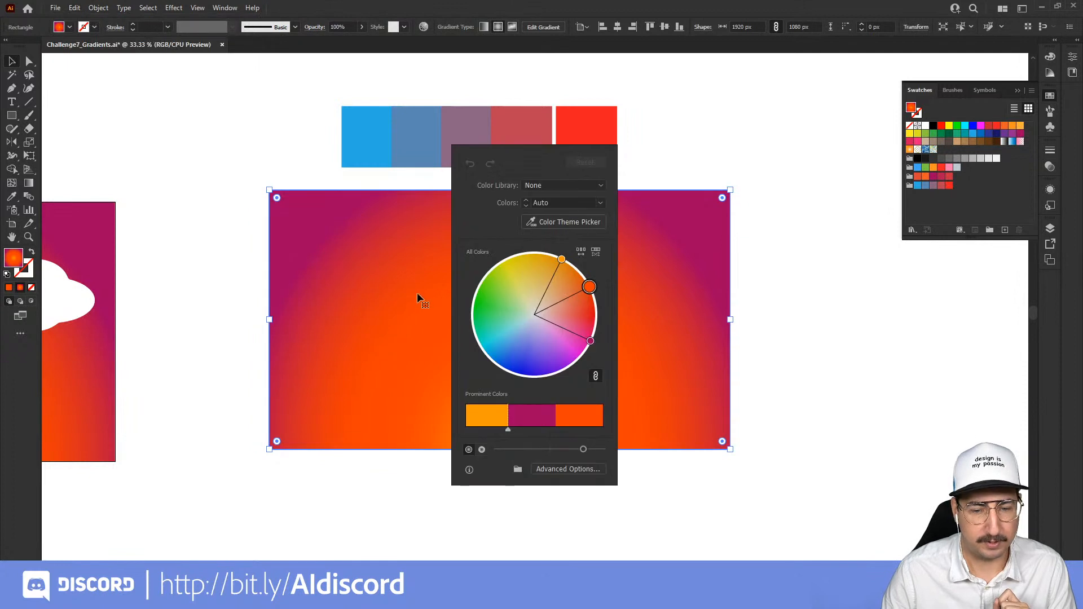
{"action": "left_click", "coordinate": [562, 468]}
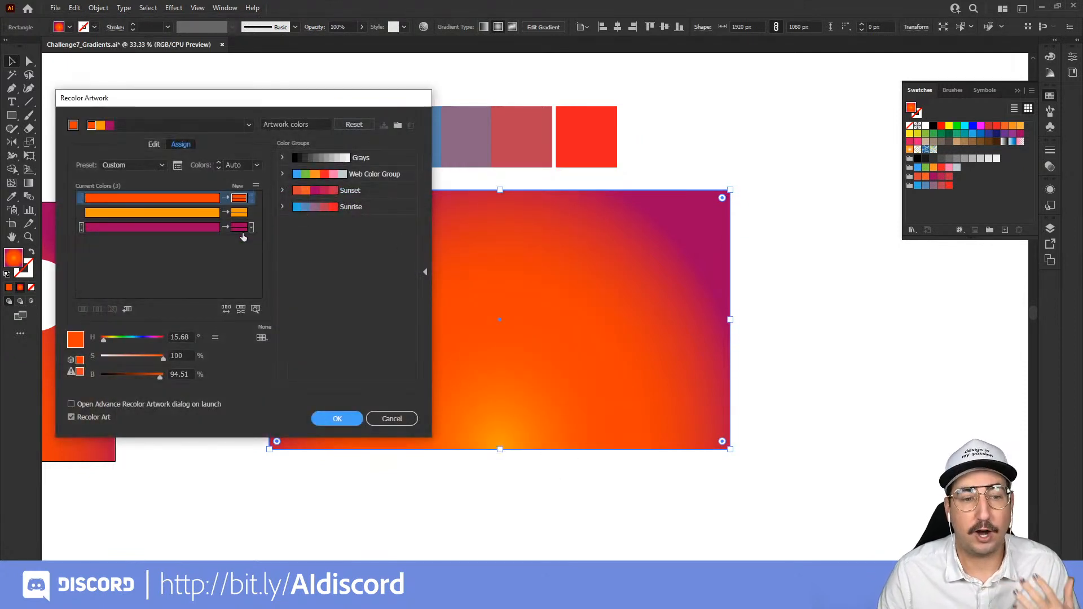
{"action": "left_click", "coordinate": [361, 208]}
{"action": "left_click_drag", "start_coordinate": [338, 104], "coordinate": [868, 166]}
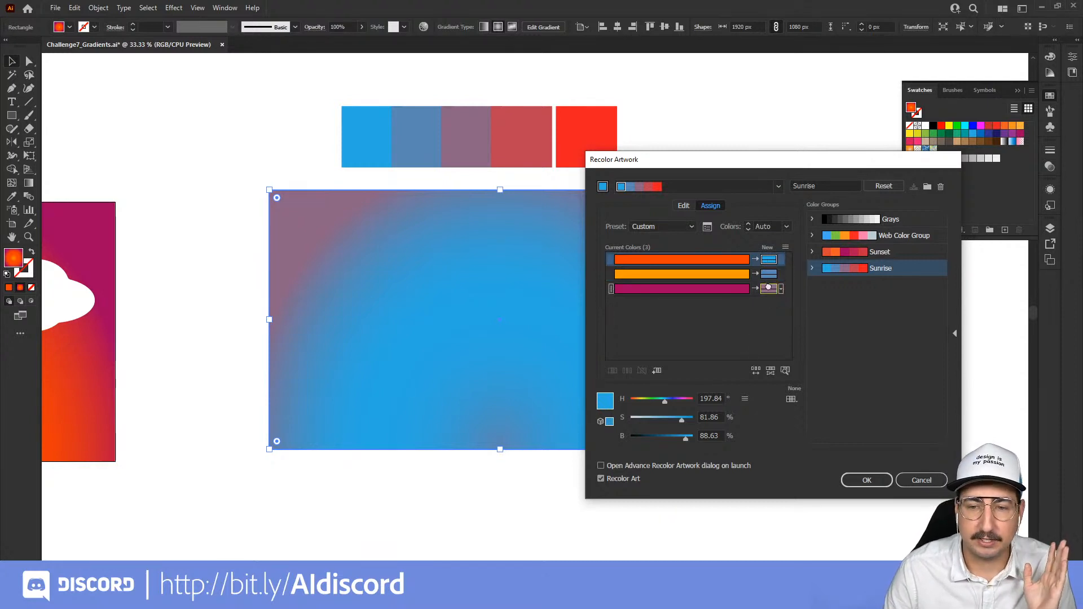
- Try different orders of the new Sunrise colours by swapping them among the gradient's orange, yellow-orange and magenta source colours
{"action": "left_click_drag", "start_coordinate": [768, 288], "coordinate": [769, 259]}
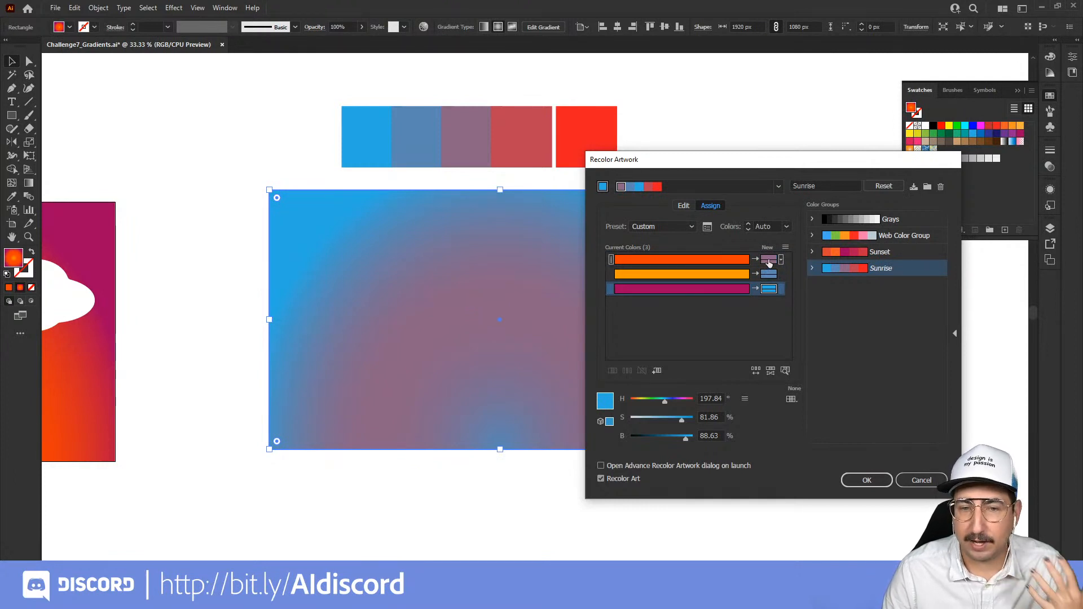
{"action": "left_click", "coordinate": [768, 260]}
{"action": "left_click_drag", "start_coordinate": [768, 261], "coordinate": [770, 276]}
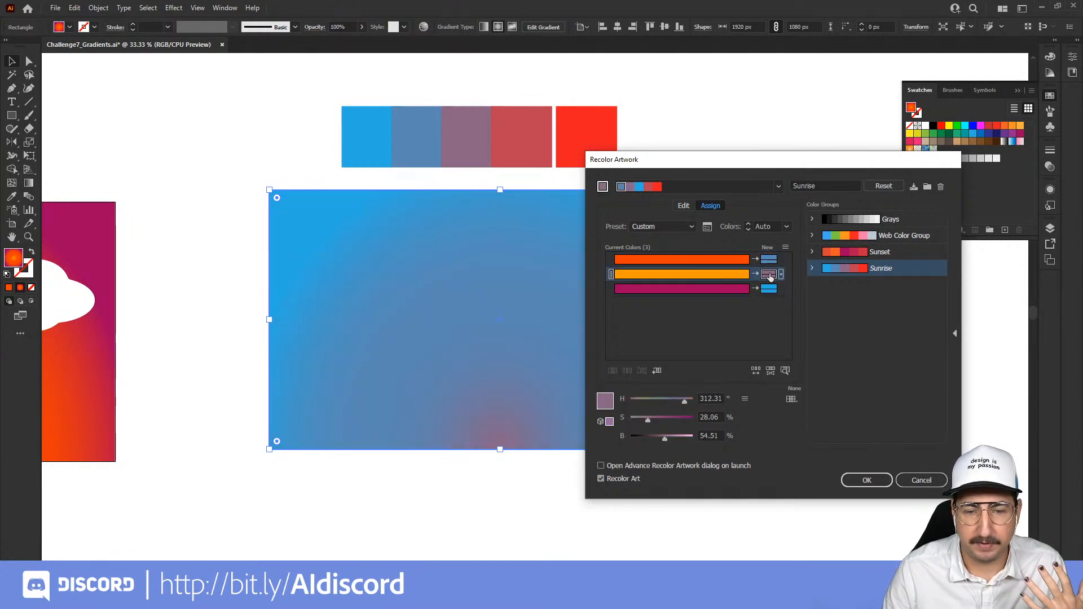
{"action": "left_click", "coordinate": [769, 288]}
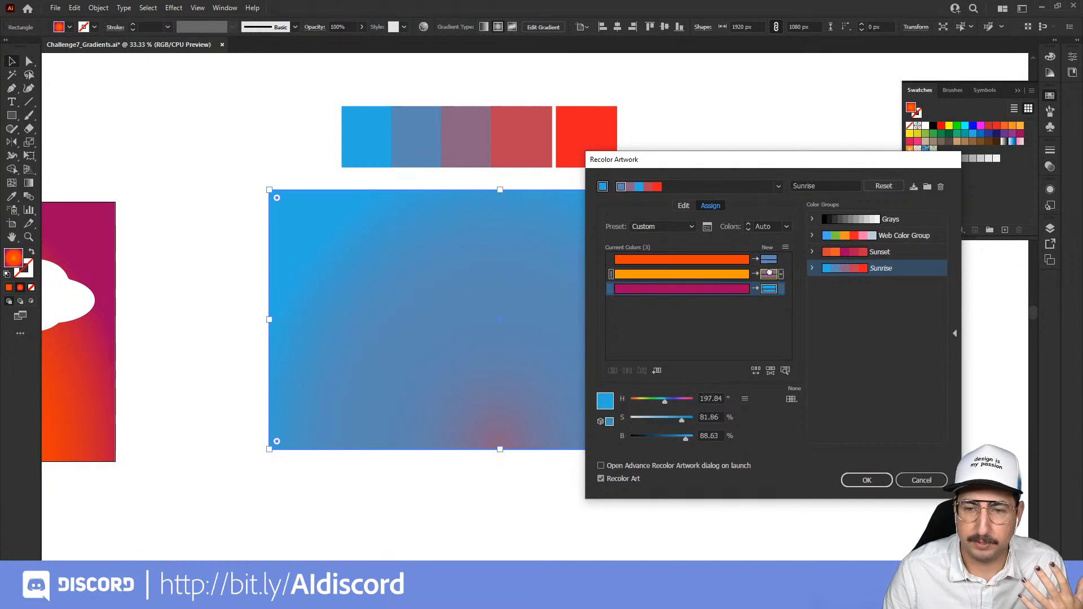
{"action": "mouse_move", "coordinate": [769, 273]}
{"action": "left_mouse_down"}
{"action": "mouse_move", "coordinate": [770, 260]}
{"action": "mouse_move", "coordinate": [768, 290]}
{"action": "left_mouse_up"}
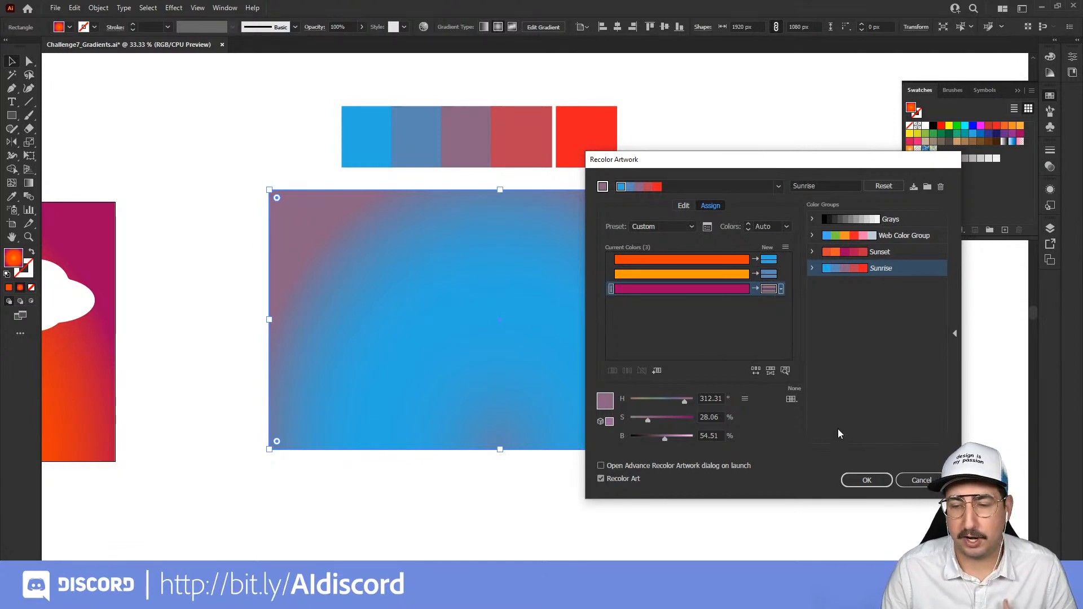
- Apply the Sunrise recolouring to the gradient rectangle and save the changes to the Sunrise swatch group
{"action": "left_click", "coordinate": [867, 480]}
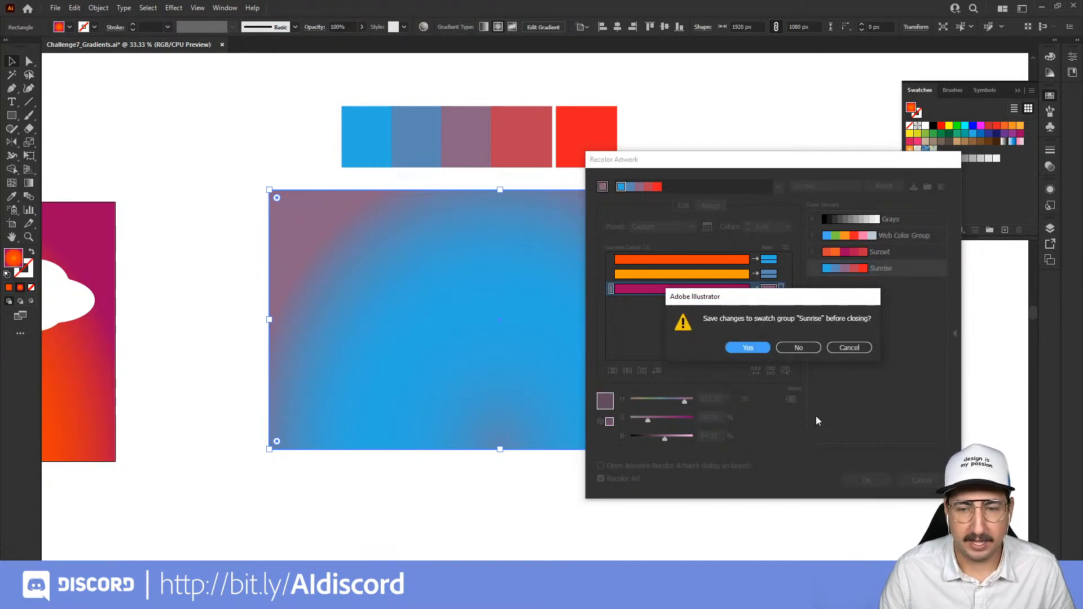
{"action": "left_click", "coordinate": [763, 348]}
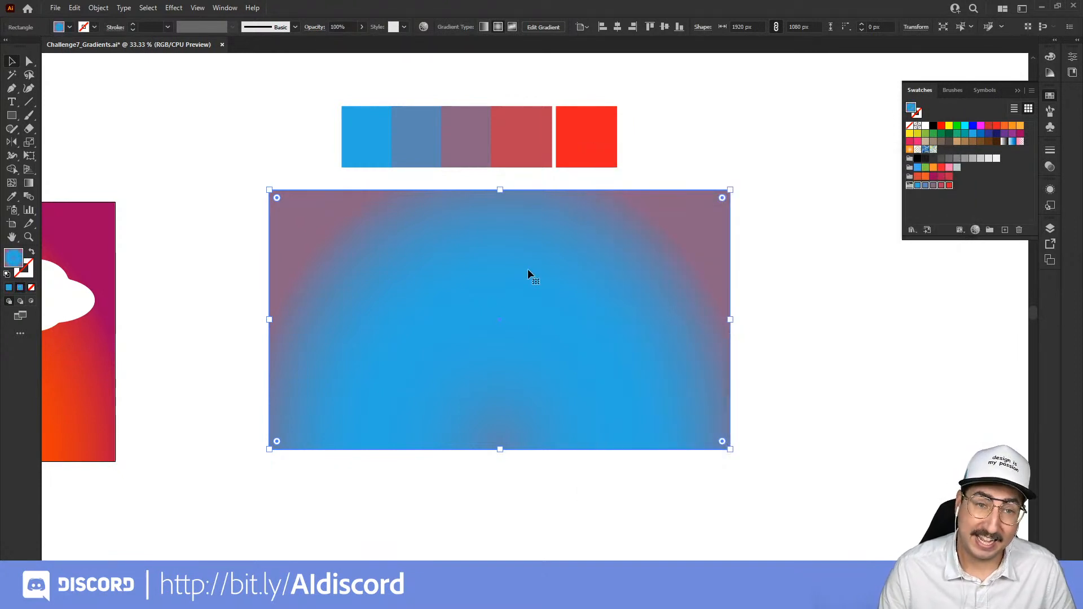
- Recolor the gradient rectangle again, widening the light blue share of its prominent colours and shrinking the mauve share, and deselect it
{"action": "left_click", "coordinate": [74, 7]}
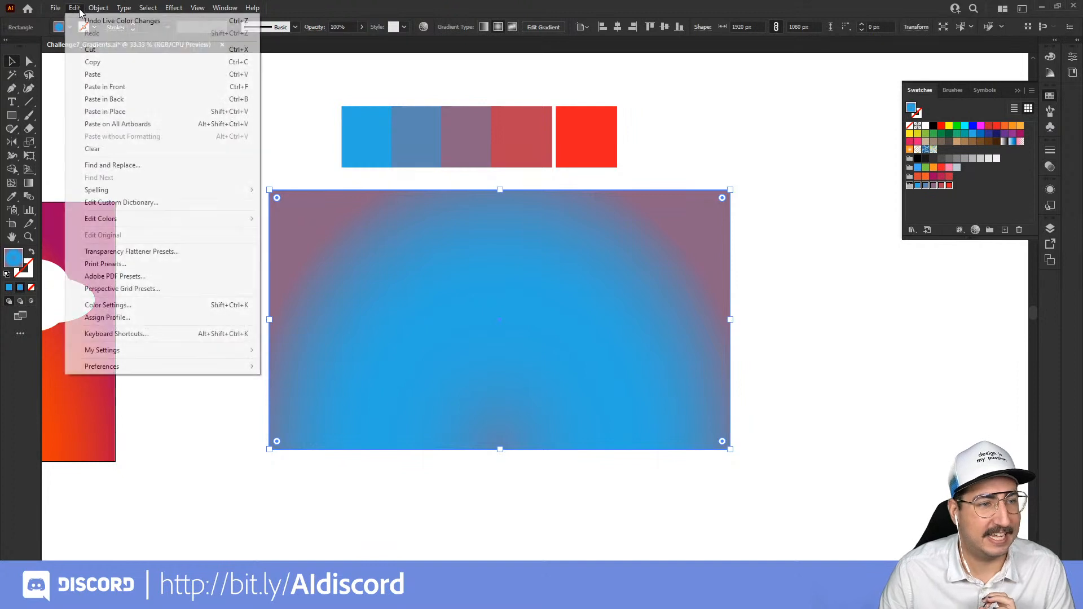
{"action": "mouse_move", "coordinate": [172, 218]}
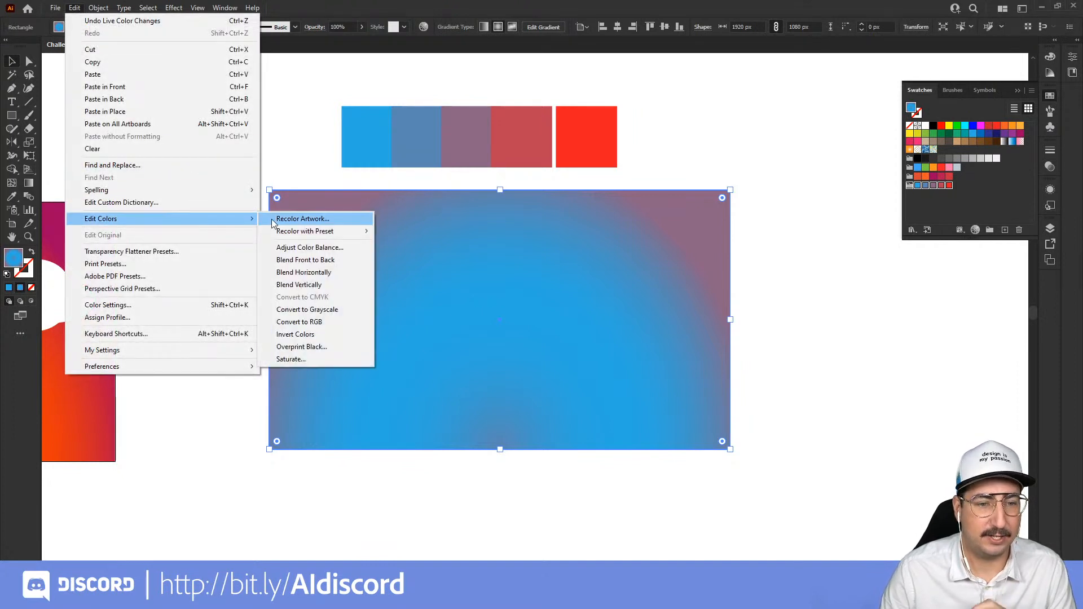
{"action": "left_click", "coordinate": [318, 220]}
{"action": "left_click_drag", "start_coordinate": [504, 155], "coordinate": [173, 143]}
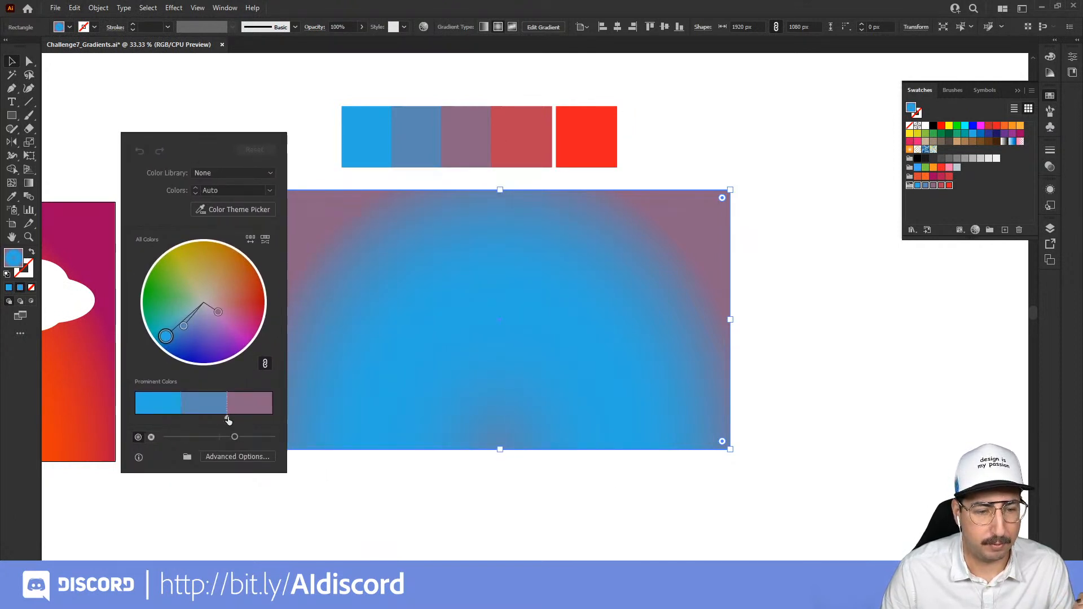
{"action": "left_click", "coordinate": [227, 417]}
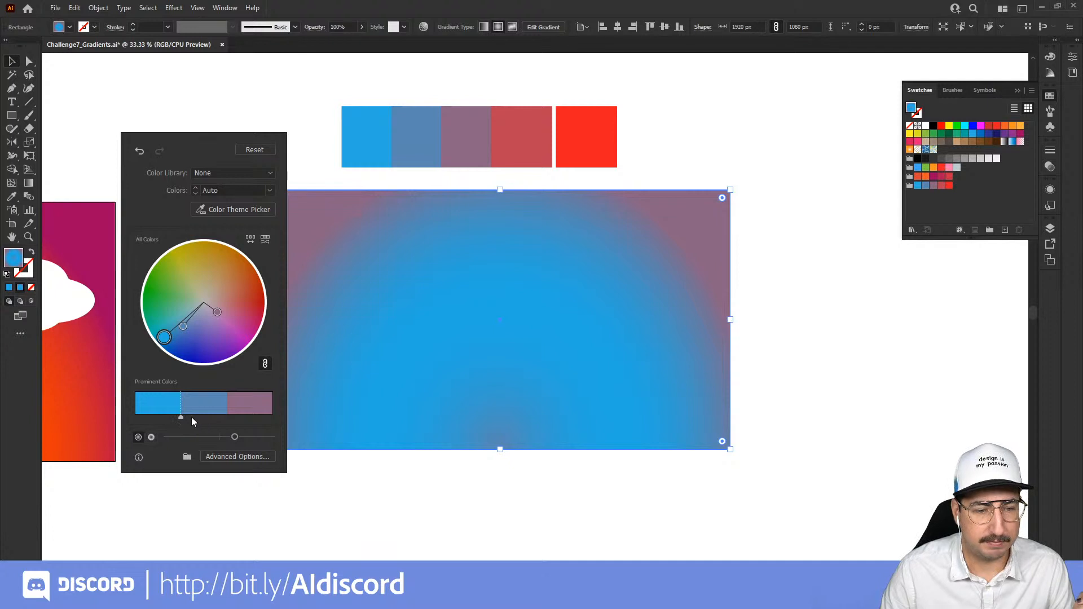
{"action": "left_click_drag", "start_coordinate": [180, 418], "coordinate": [201, 419]}
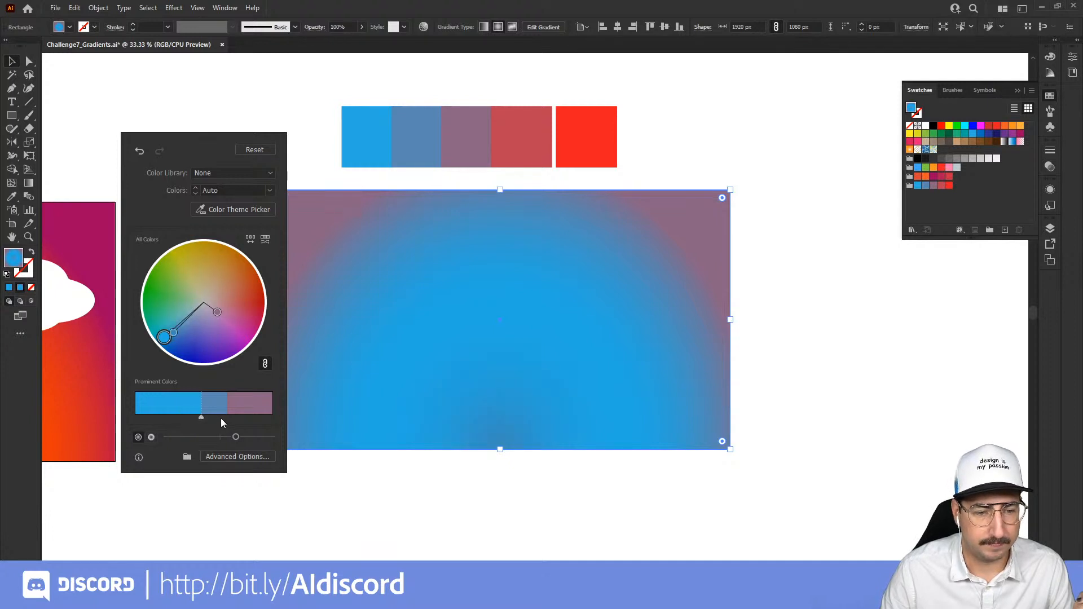
{"action": "left_click_drag", "start_coordinate": [226, 417], "coordinate": [253, 417]}
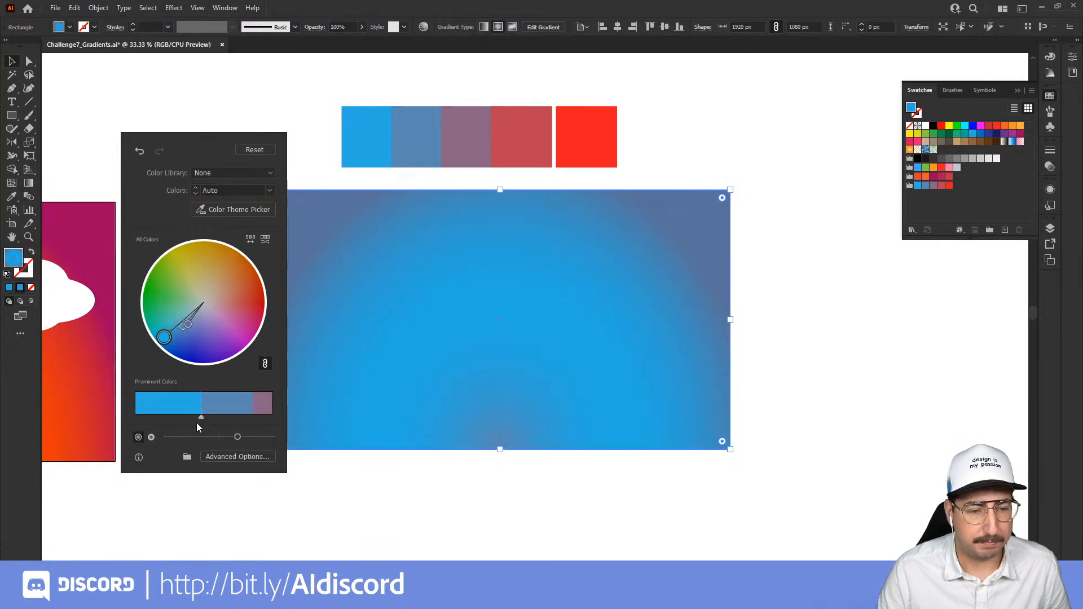
{"action": "left_click_drag", "start_coordinate": [201, 416], "coordinate": [219, 416]}
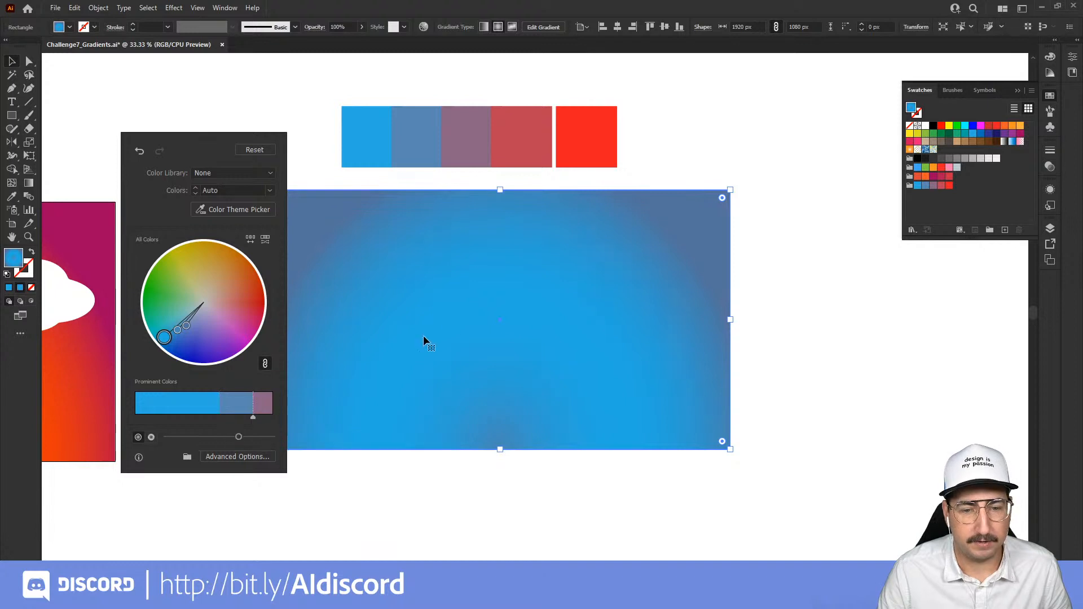
{"action": "left_click", "coordinate": [250, 102]}
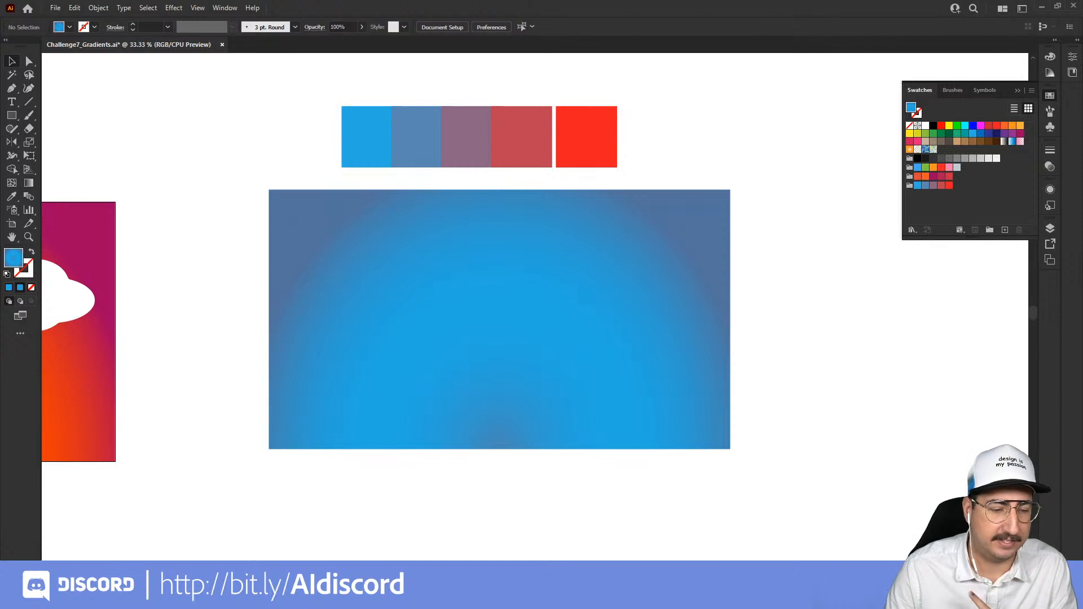
- Switch to Adobe Color in the browser and search its Explore section for "dusk" colour themes
{"action": "mouse_move", "coordinate": [124, 598]}
{"action": "left_click", "coordinate": [187, 548]}
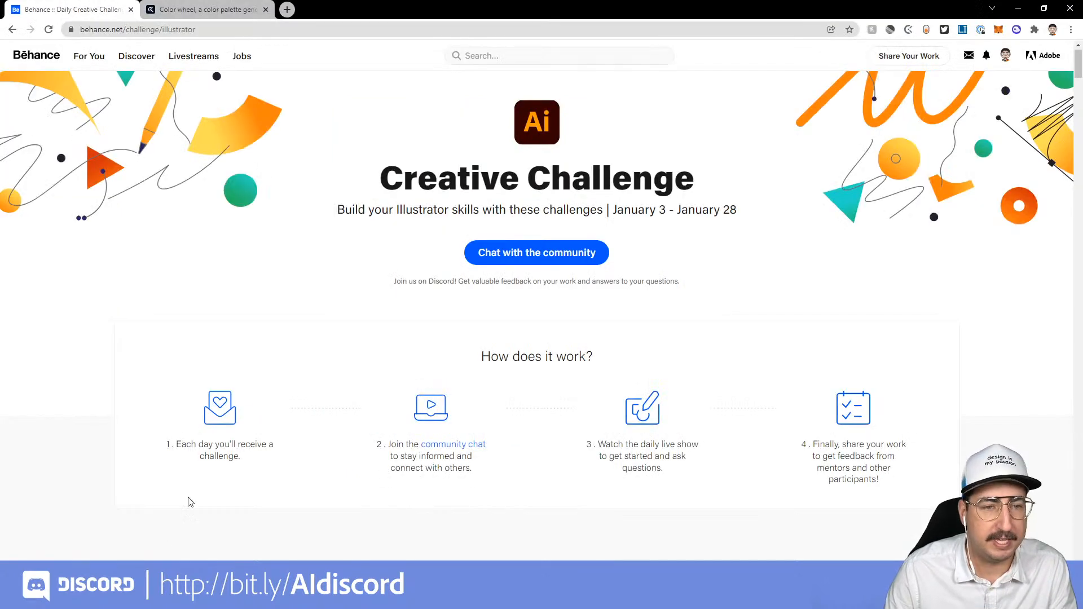
{"action": "left_click", "coordinate": [195, 9]}
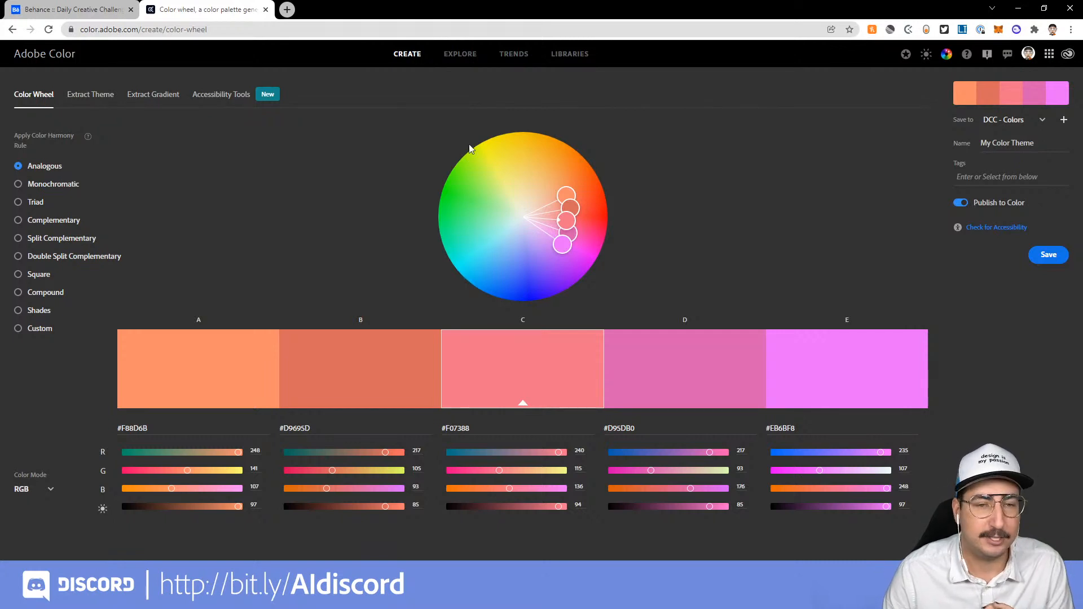
{"action": "left_click", "coordinate": [474, 55]}
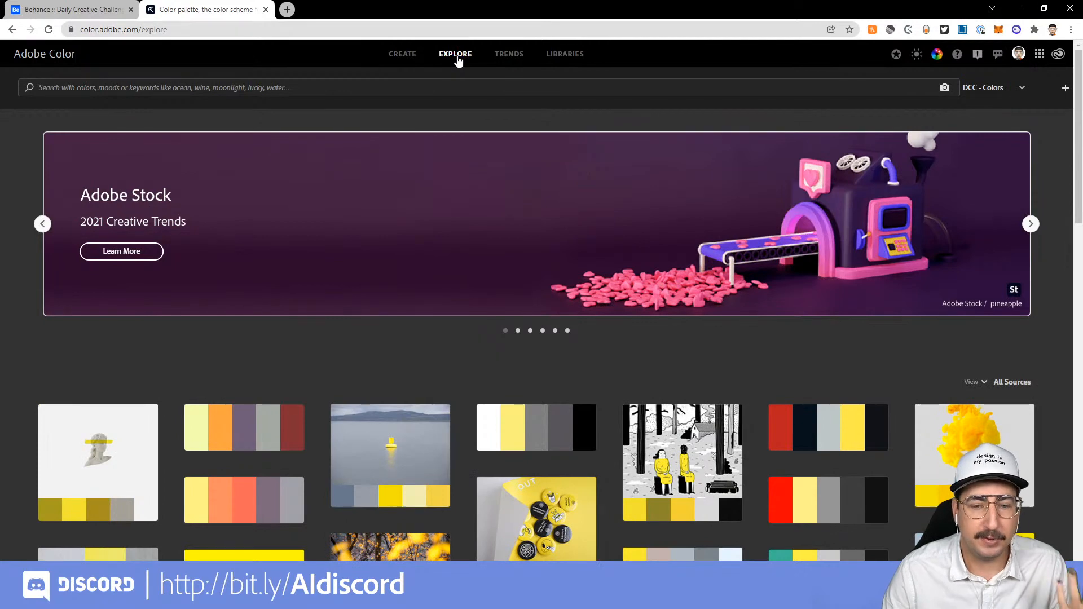
{"action": "left_click", "coordinate": [426, 91]}
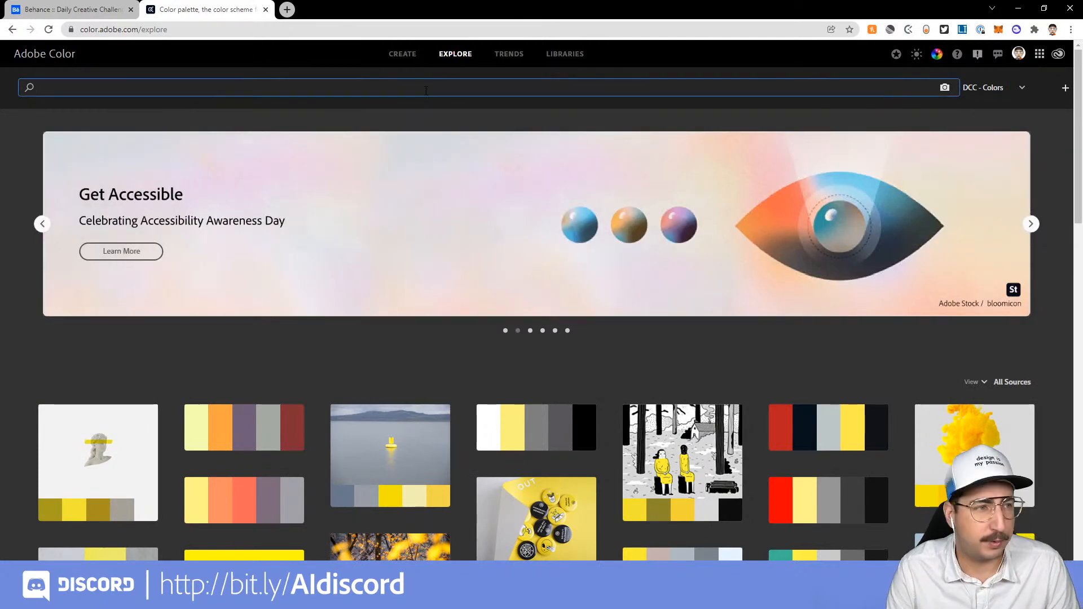
{"action": "type", "text": "dusk"}
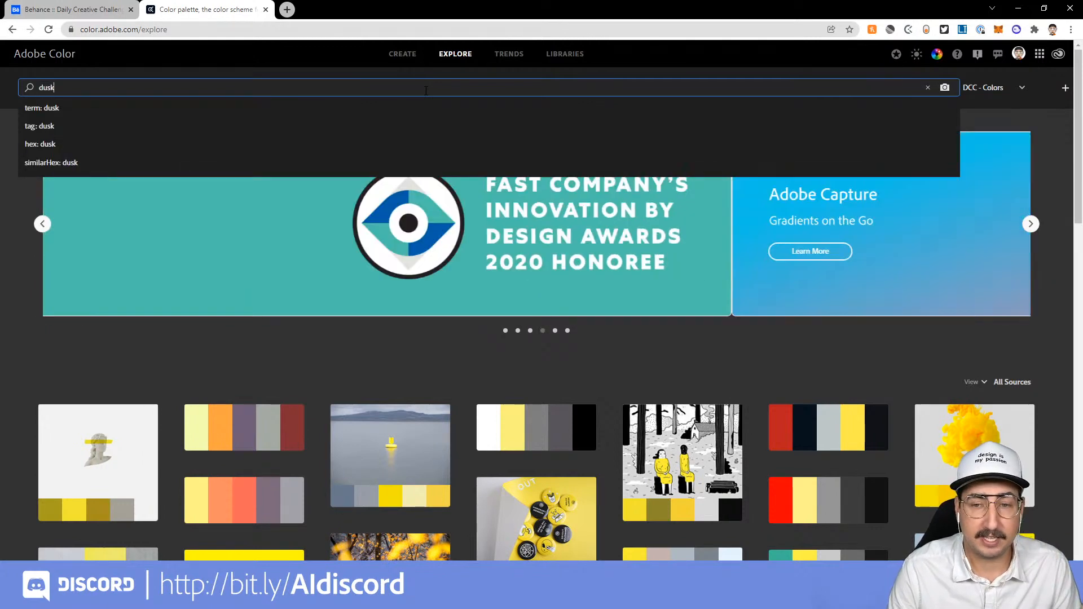
{"action": "key", "text": "Return"}
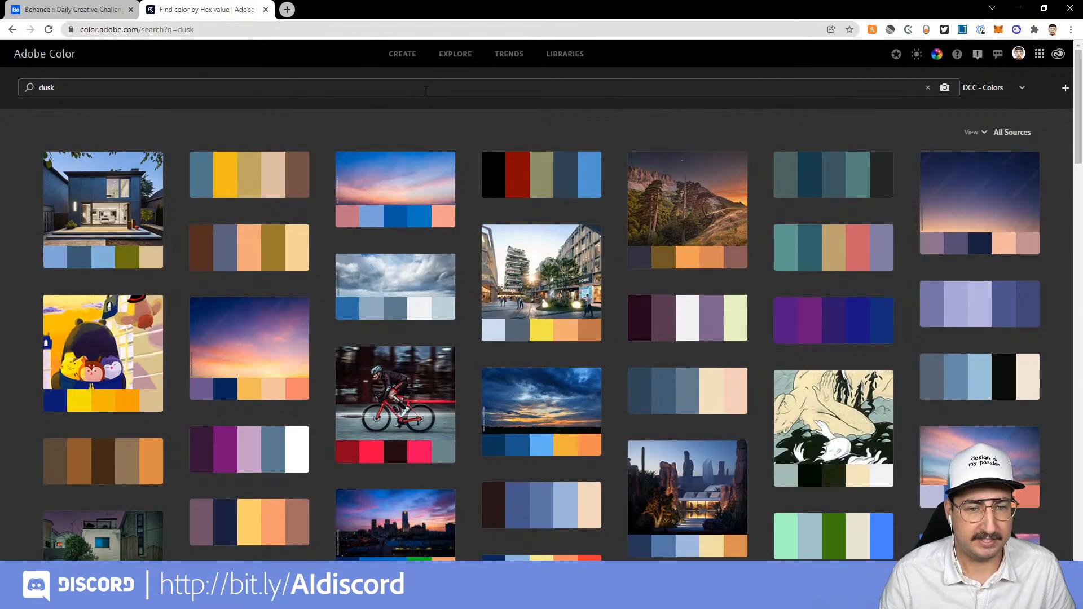
- Add the pink, blue and peach palette from the pink-and-blue sunset sky photo to the DCC - Colors library
{"action": "mouse_move", "coordinate": [398, 216]}
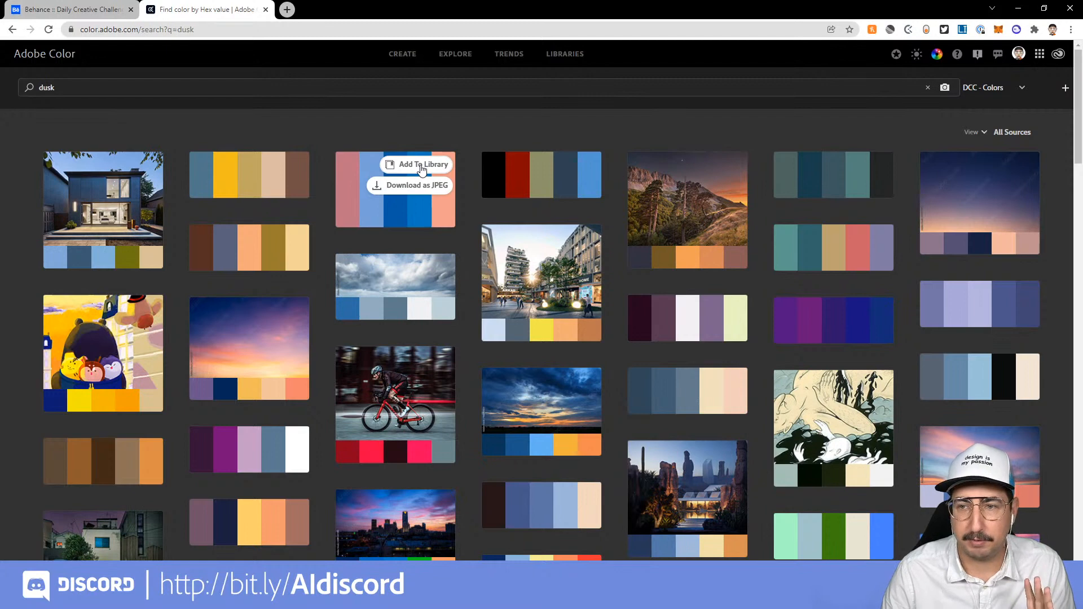
{"action": "left_click", "coordinate": [992, 91]}
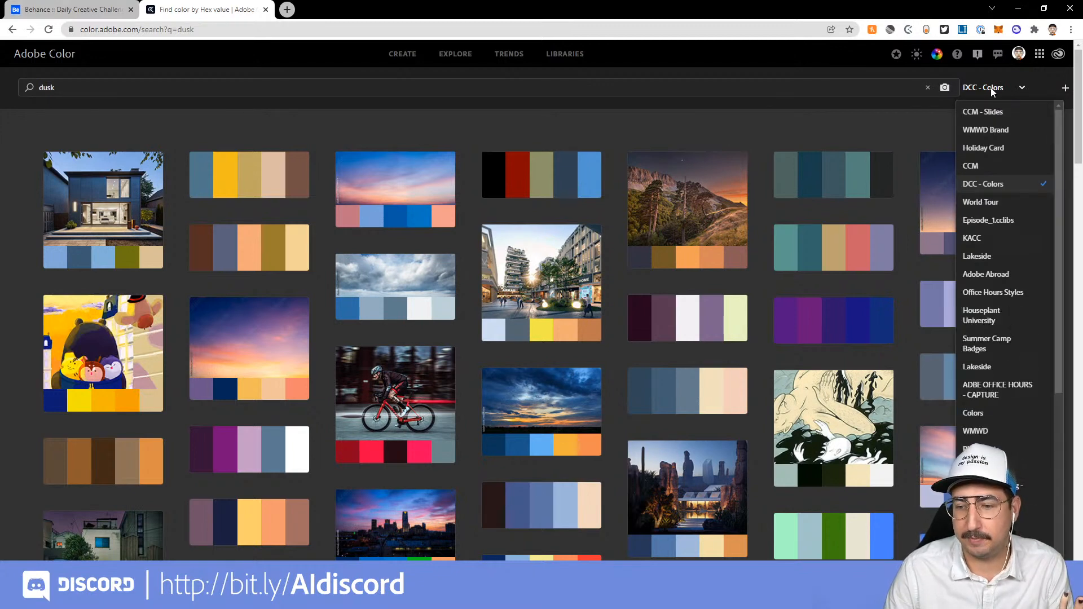
{"action": "left_click", "coordinate": [991, 87]}
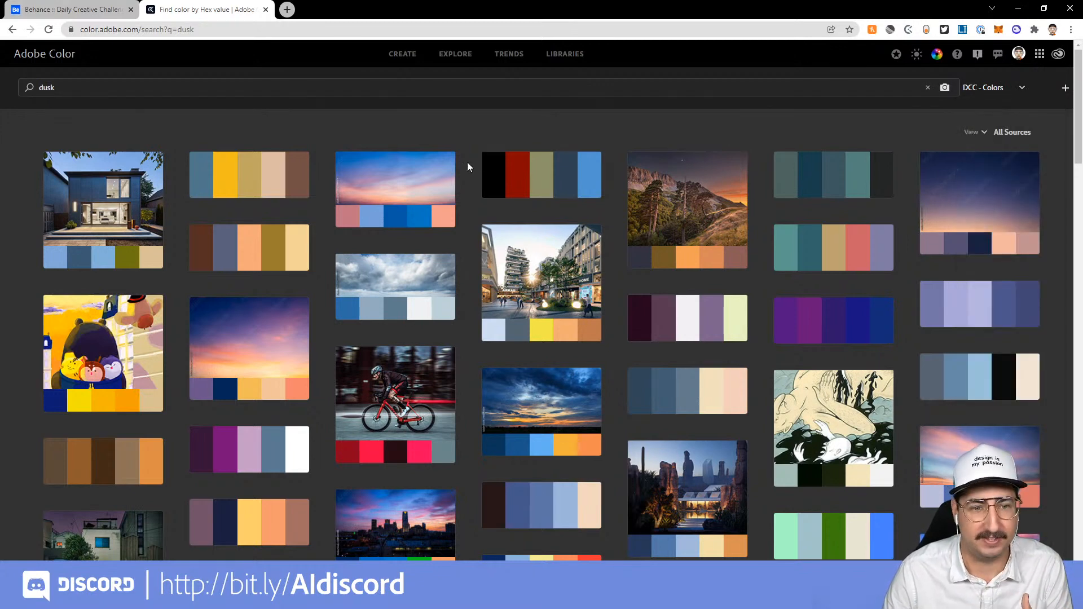
{"action": "mouse_move", "coordinate": [424, 167]}
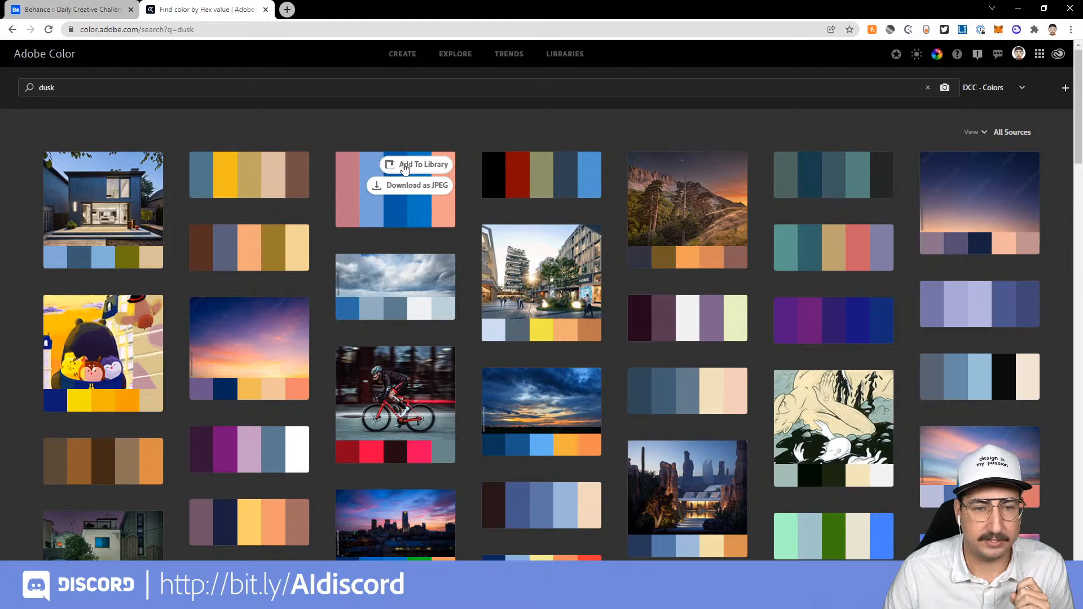
{"action": "left_click", "coordinate": [405, 168]}
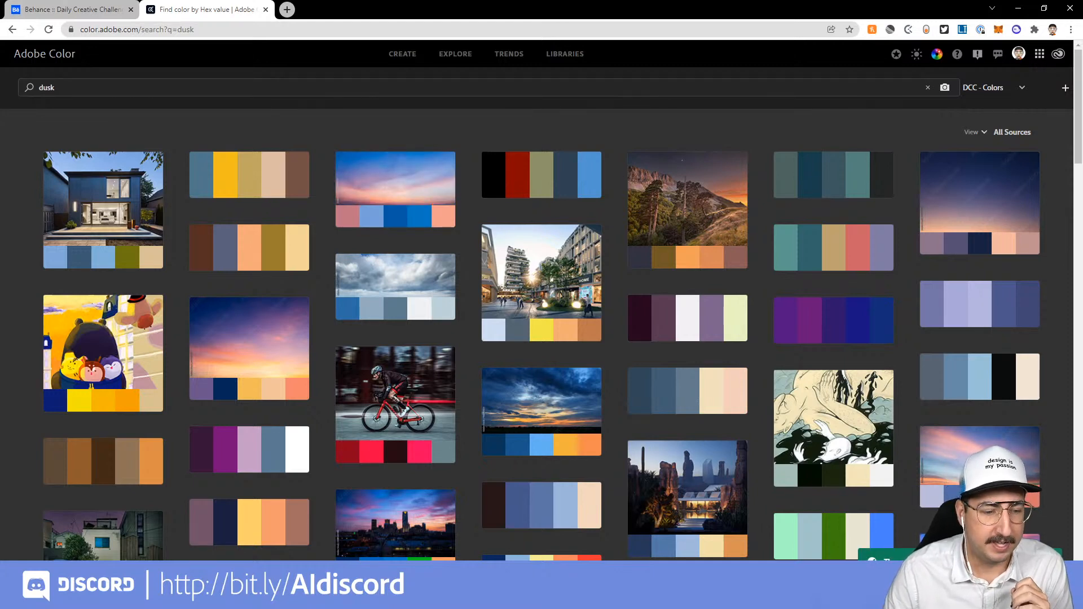
- Switch back to Illustrator and display the Creative Cloud libraries
{"action": "key", "text": "alt+Tab"}
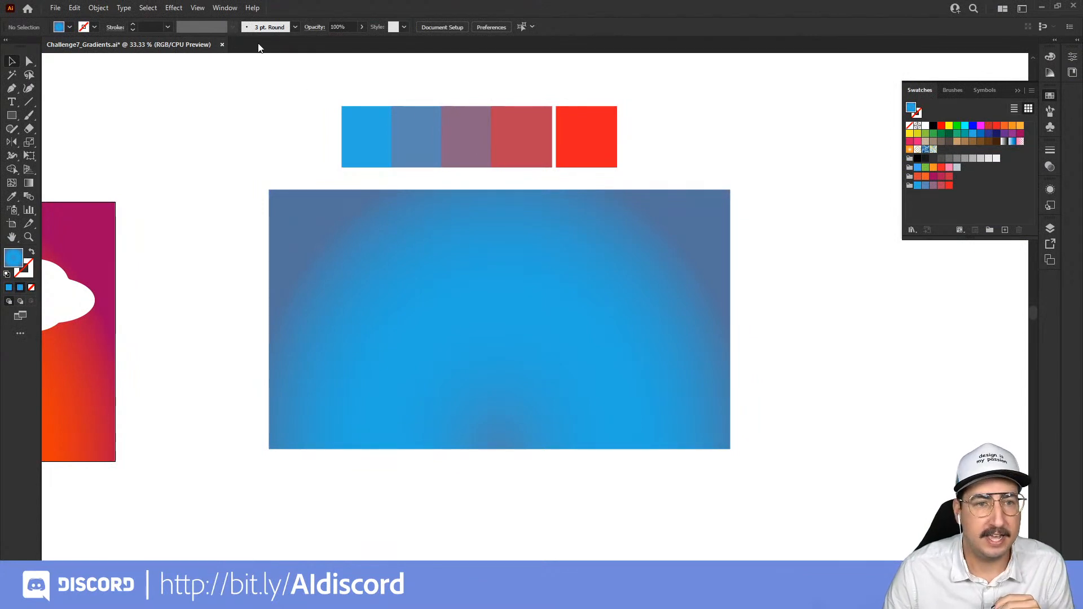
{"action": "left_click", "coordinate": [223, 9]}
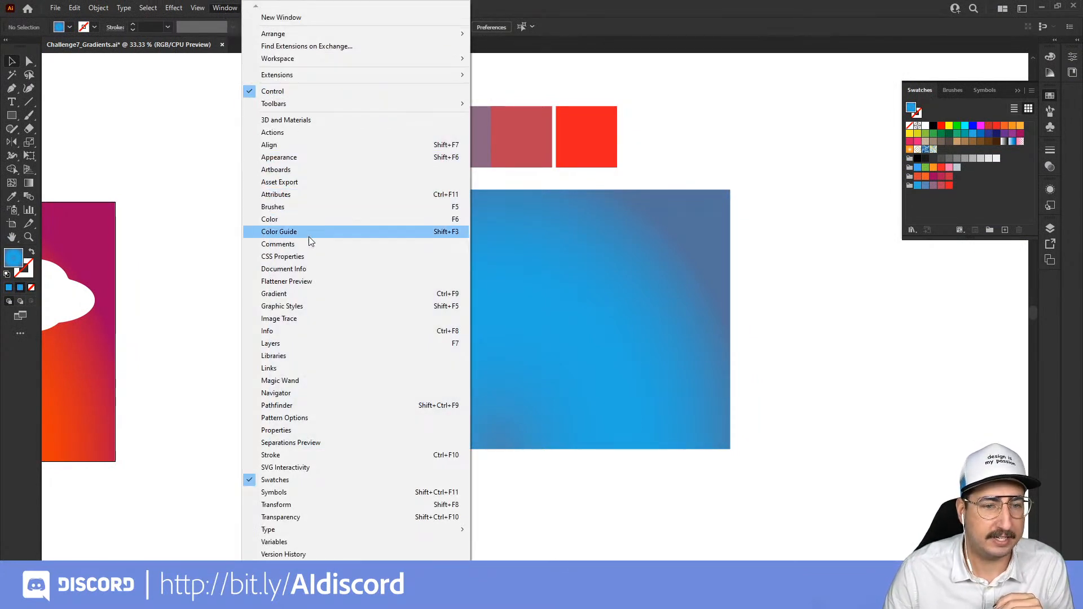
{"action": "left_click", "coordinate": [302, 355]}
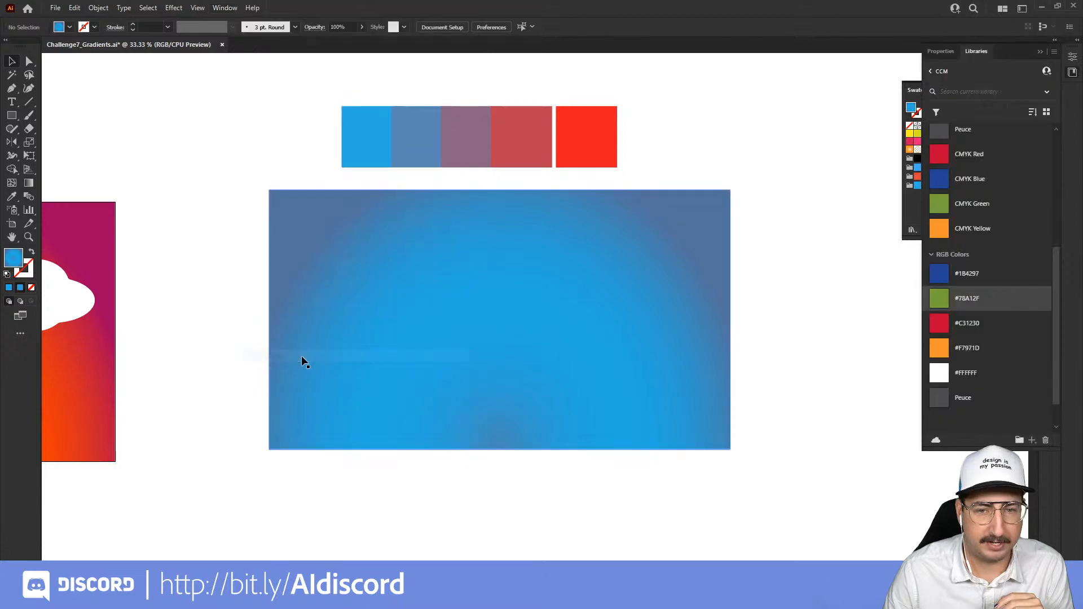
- Add the sunset sky with clouds theme from the DCC - Colors library to the document's swatches and display the swatches
{"action": "left_click", "coordinate": [931, 72]}
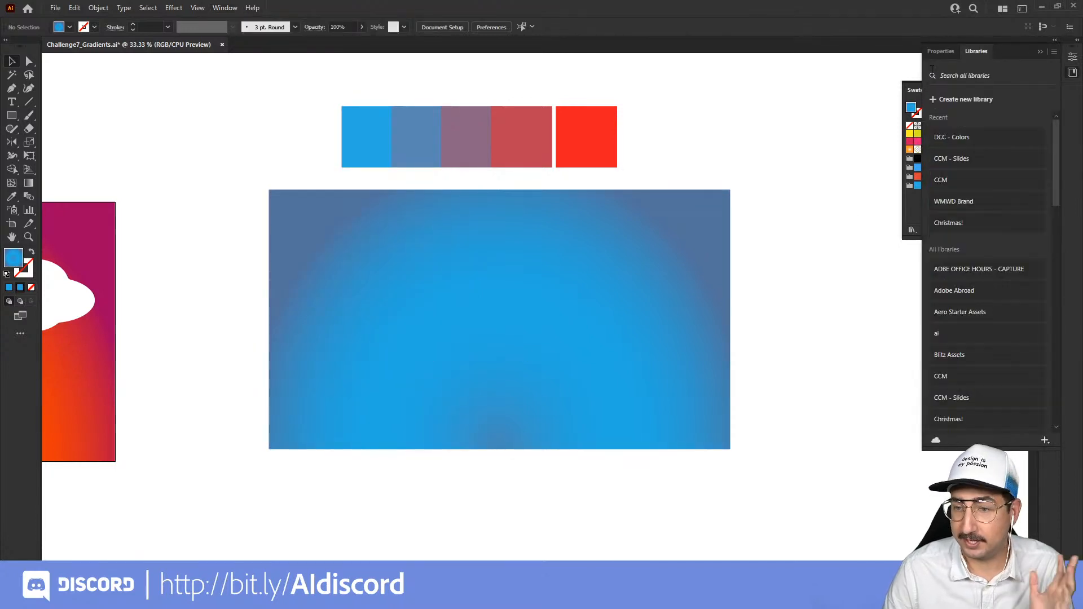
{"action": "left_click", "coordinate": [981, 138]}
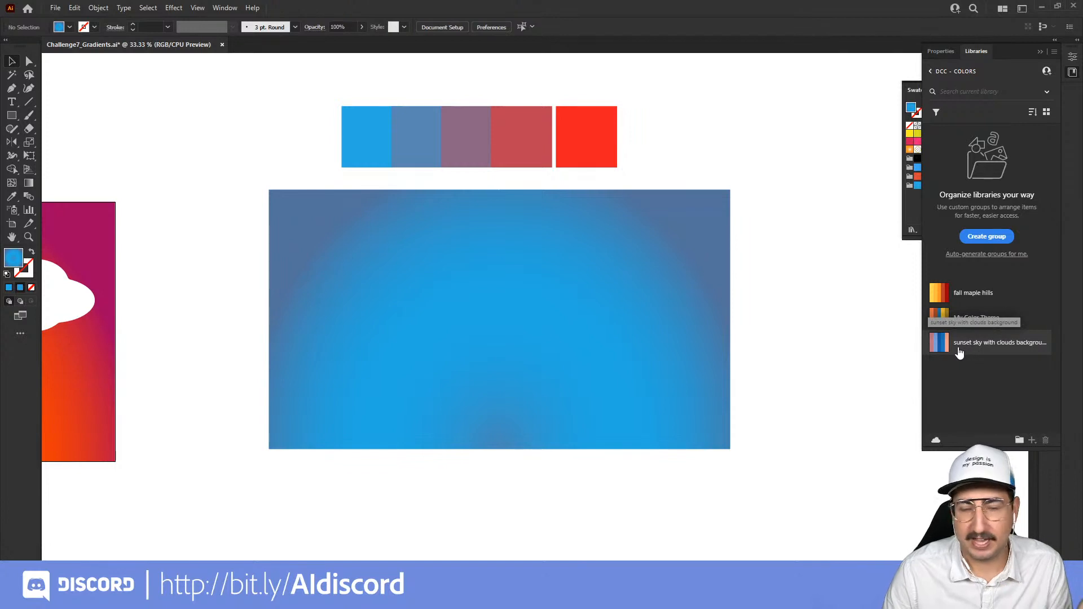
{"action": "mouse_move", "coordinate": [941, 350]}
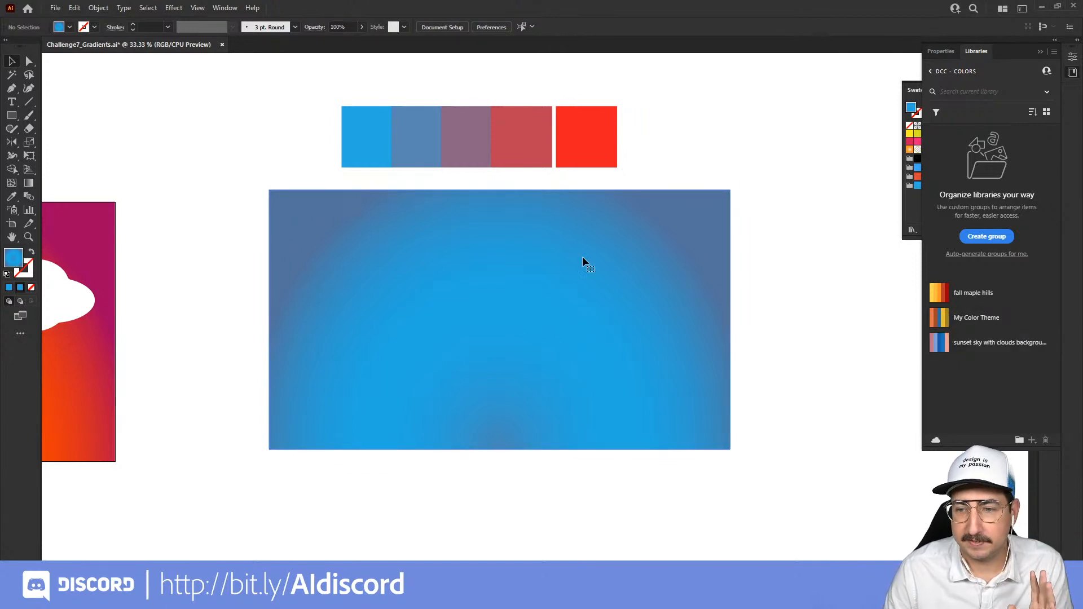
{"action": "left_click", "coordinate": [582, 257]}
{"action": "right_click", "coordinate": [942, 345]}
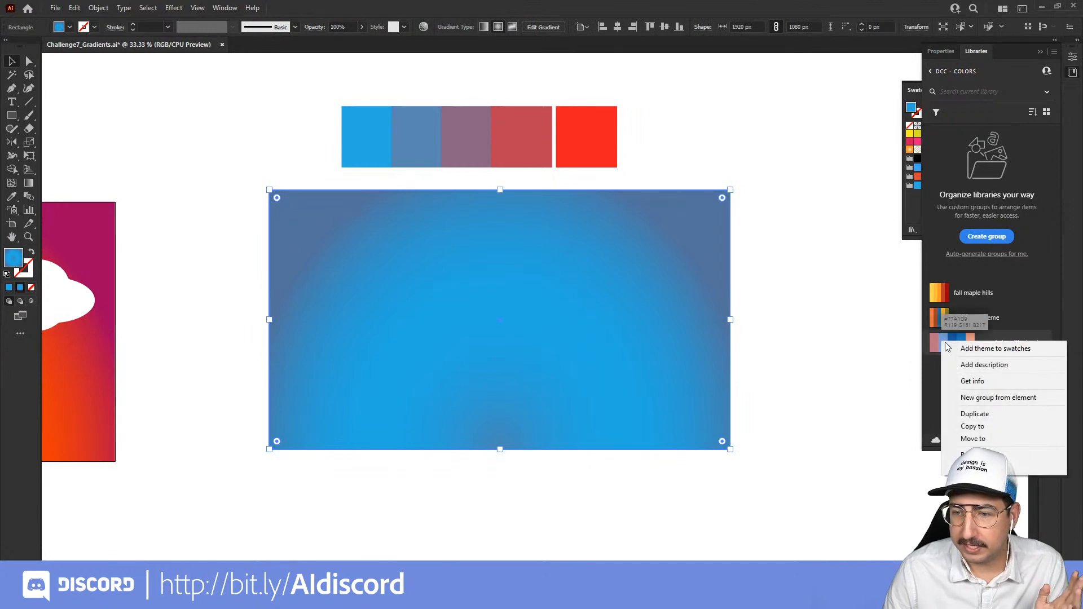
{"action": "left_click", "coordinate": [963, 349]}
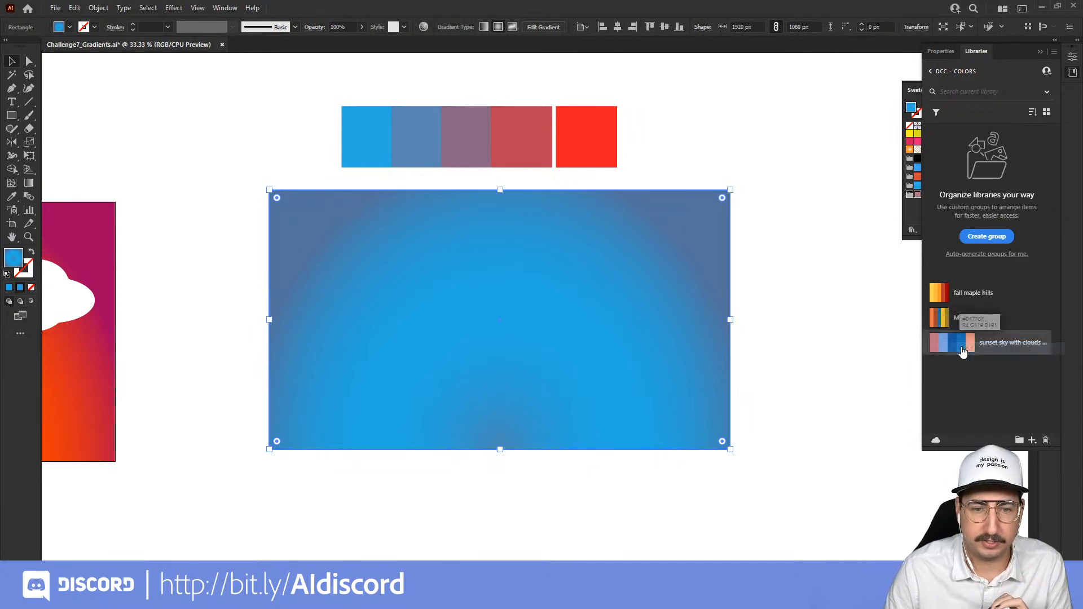
{"action": "left_click", "coordinate": [910, 213]}
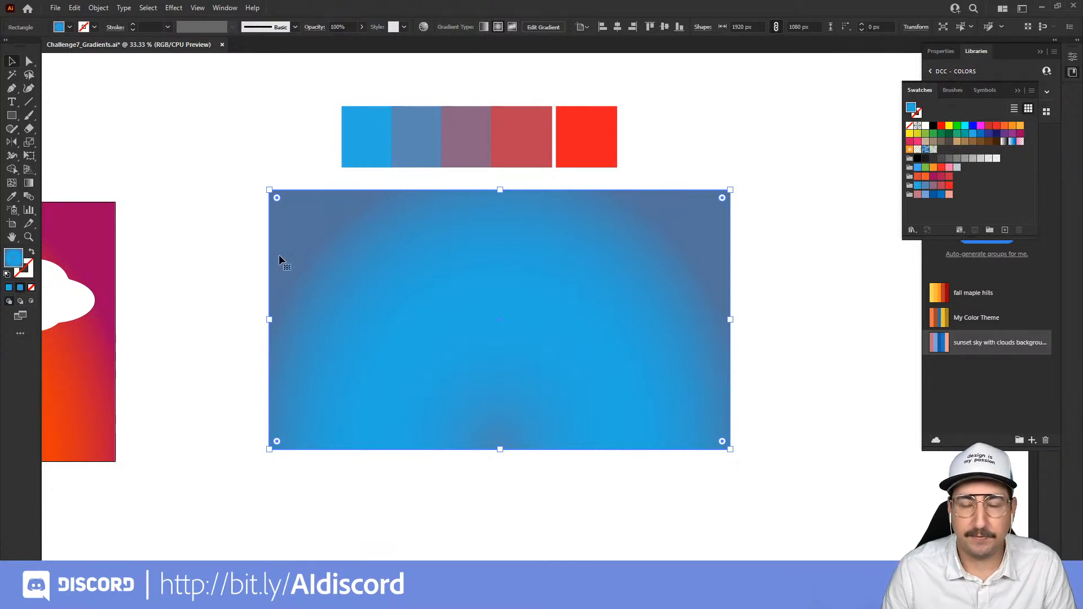
- Copy the orange and magenta gradient rectangle behind the clouds and paste the duplicate into the empty canvas below the artboards
{"action": "left_click", "coordinate": [235, 224]}
{"action": "left_click_drag", "start_coordinate": [220, 310], "coordinate": [655, 203]}
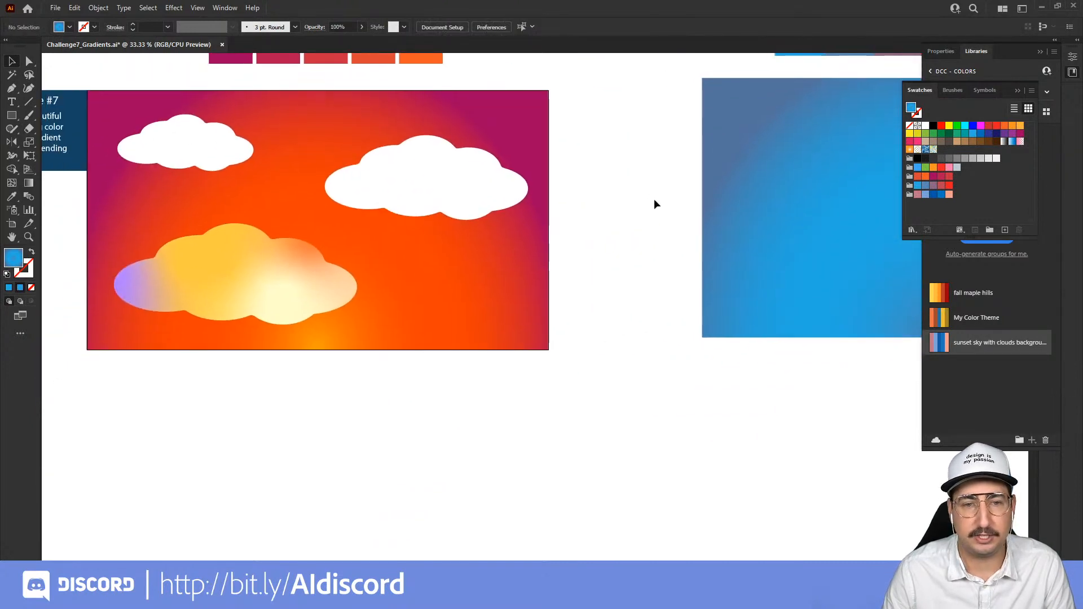
{"action": "left_click", "coordinate": [436, 258]}
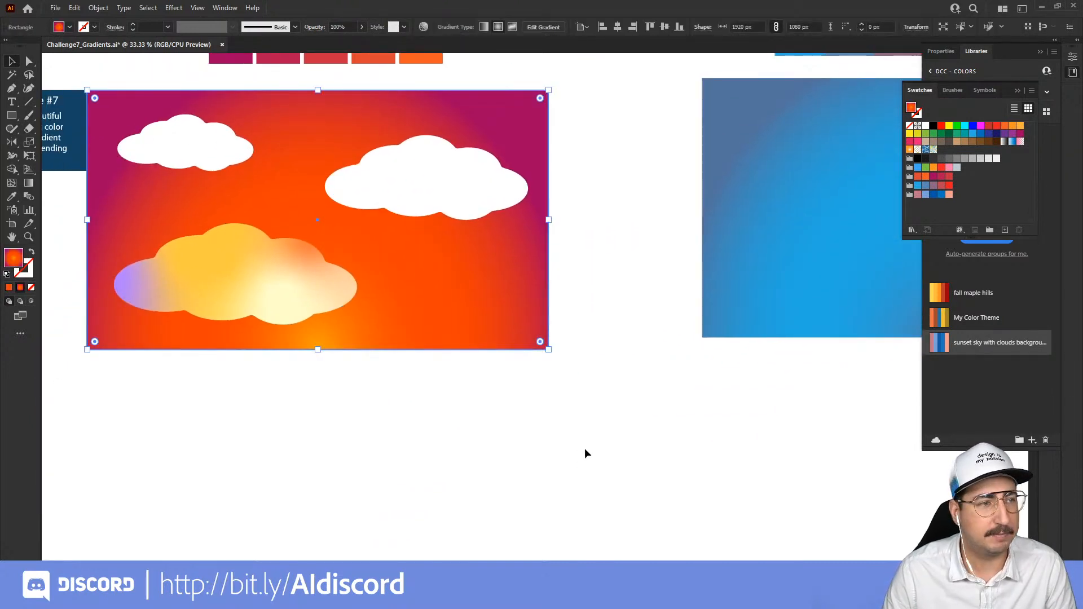
{"action": "left_click_drag", "start_coordinate": [584, 452], "coordinate": [396, 230]}
{"action": "key", "text": "ctrl+c"}
{"action": "key", "text": "ctrl+v"}
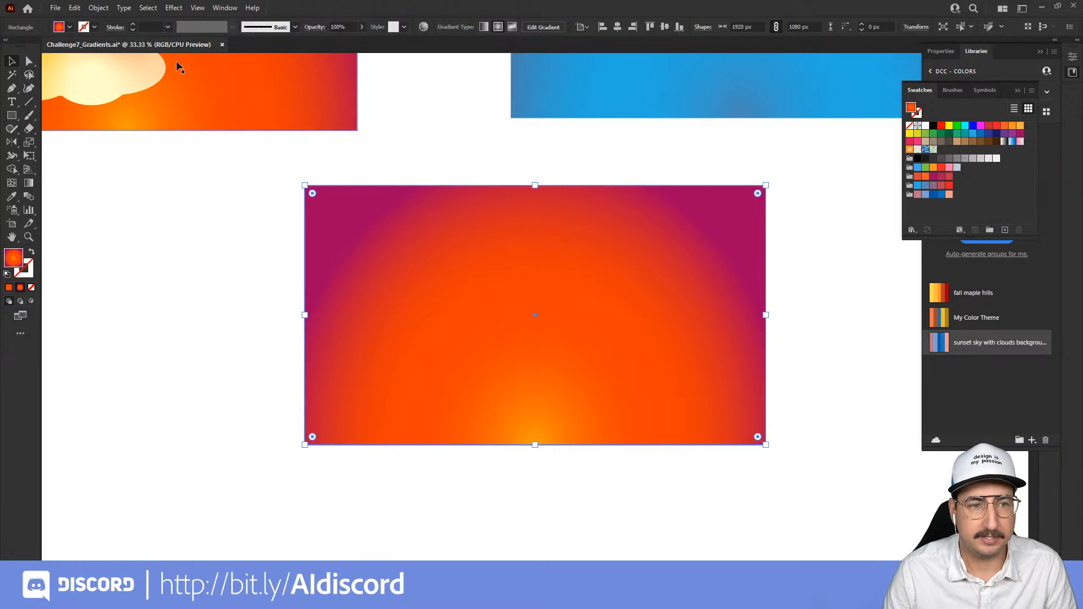
- Try recoloring the pasted gradient rectangle with the sunset sky with clouds color group in the advanced Recolor Artwork options
{"action": "left_click", "coordinate": [76, 9]}
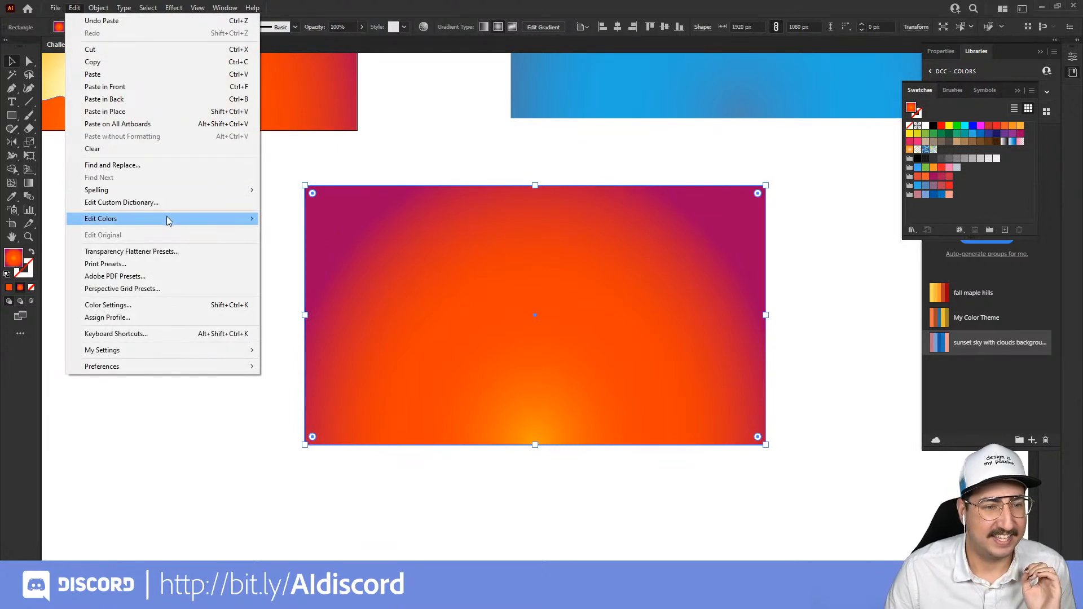
{"action": "mouse_move", "coordinate": [170, 219]}
{"action": "left_click", "coordinate": [288, 219]}
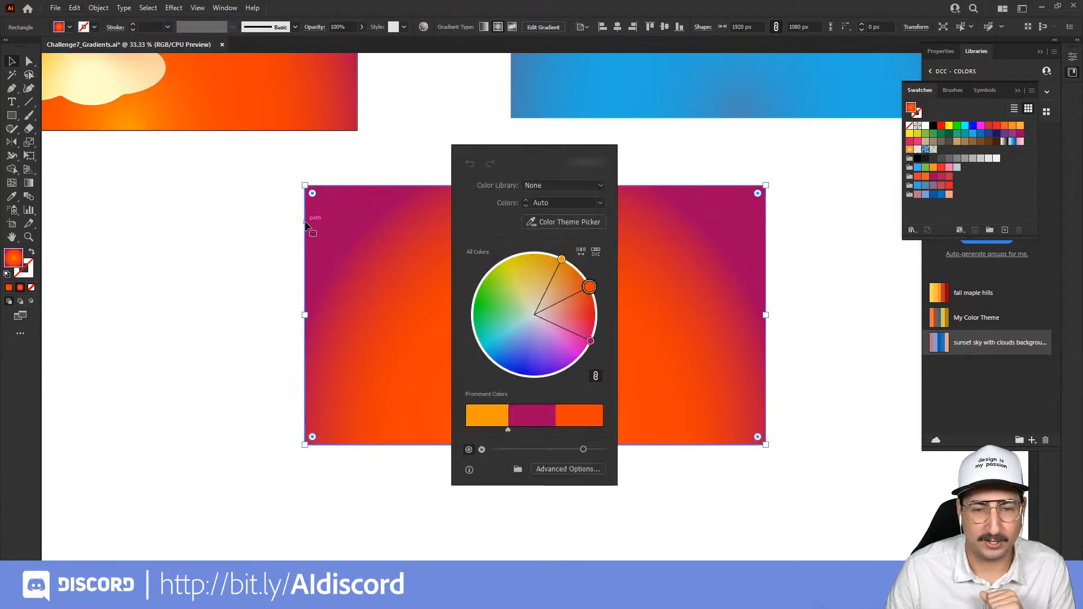
{"action": "left_click_drag", "start_coordinate": [500, 150], "coordinate": [249, 121]}
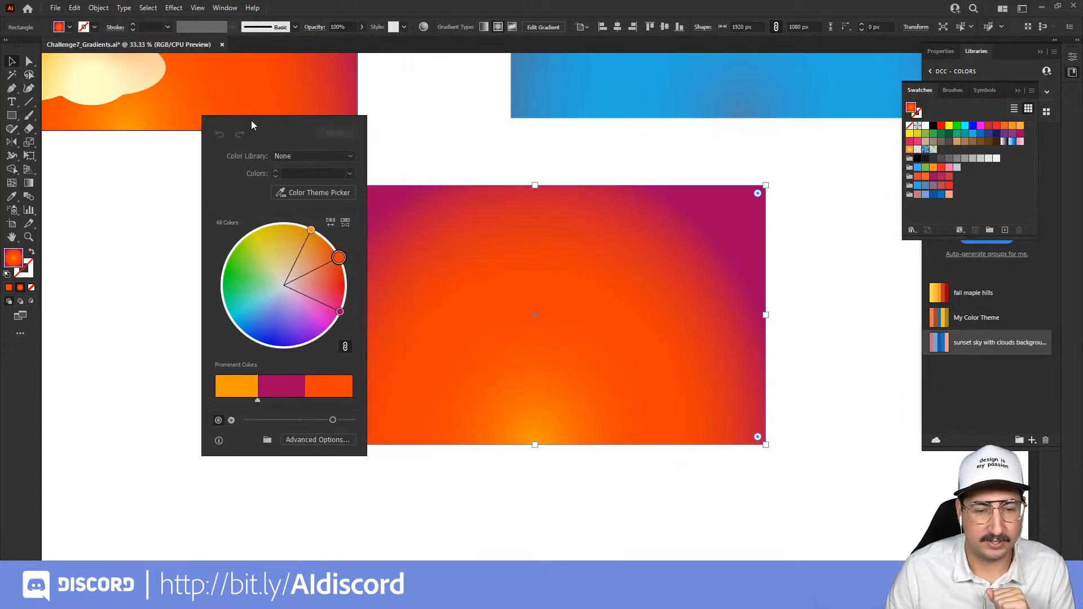
{"action": "left_click", "coordinate": [317, 440]}
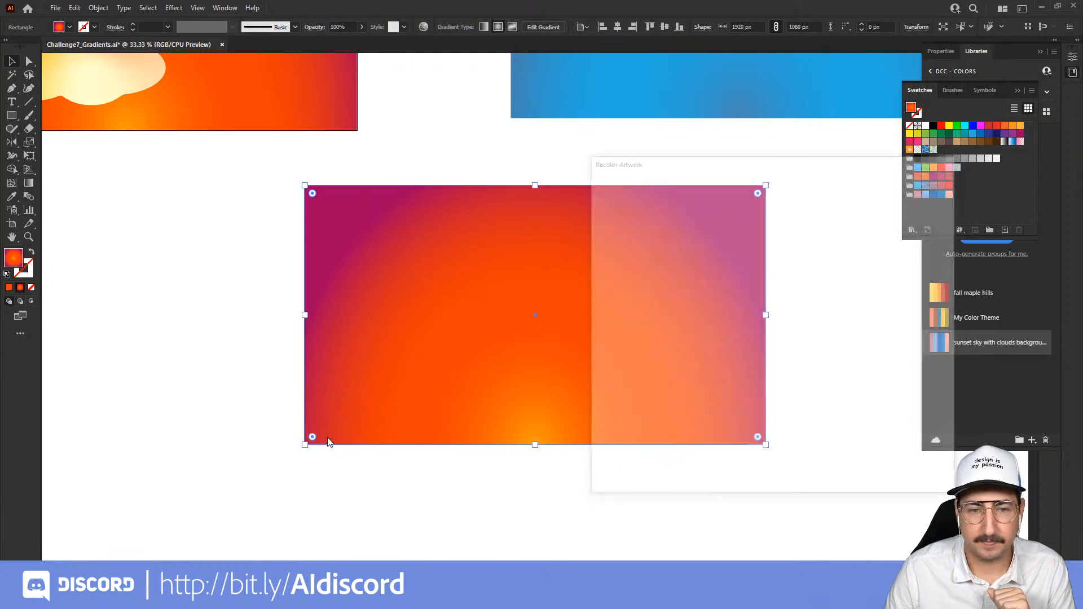
{"action": "left_click", "coordinate": [871, 286]}
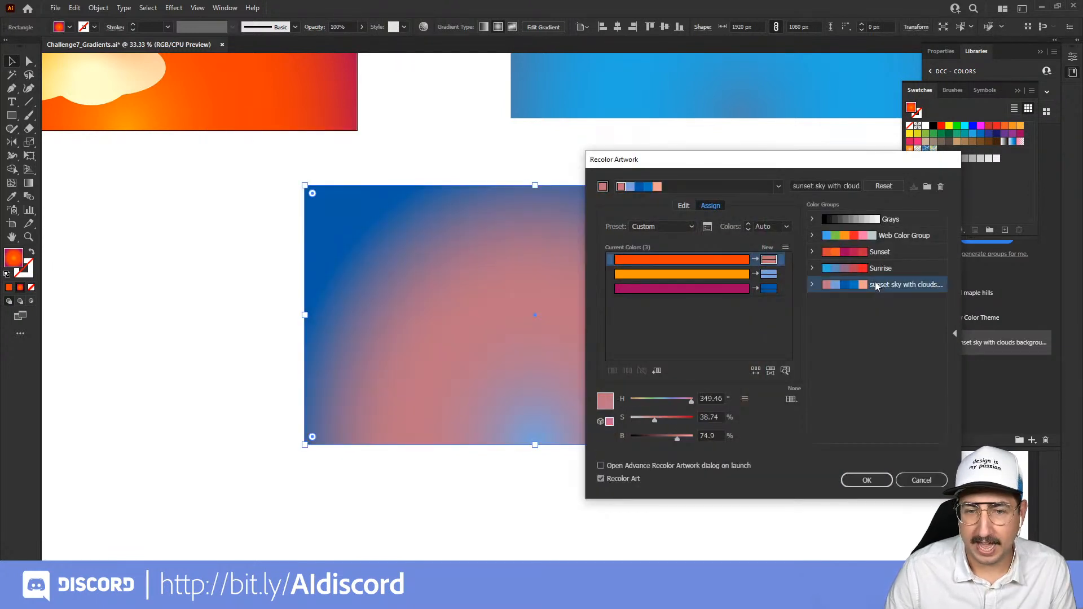
{"action": "left_click_drag", "start_coordinate": [769, 163], "coordinate": [156, 124]}
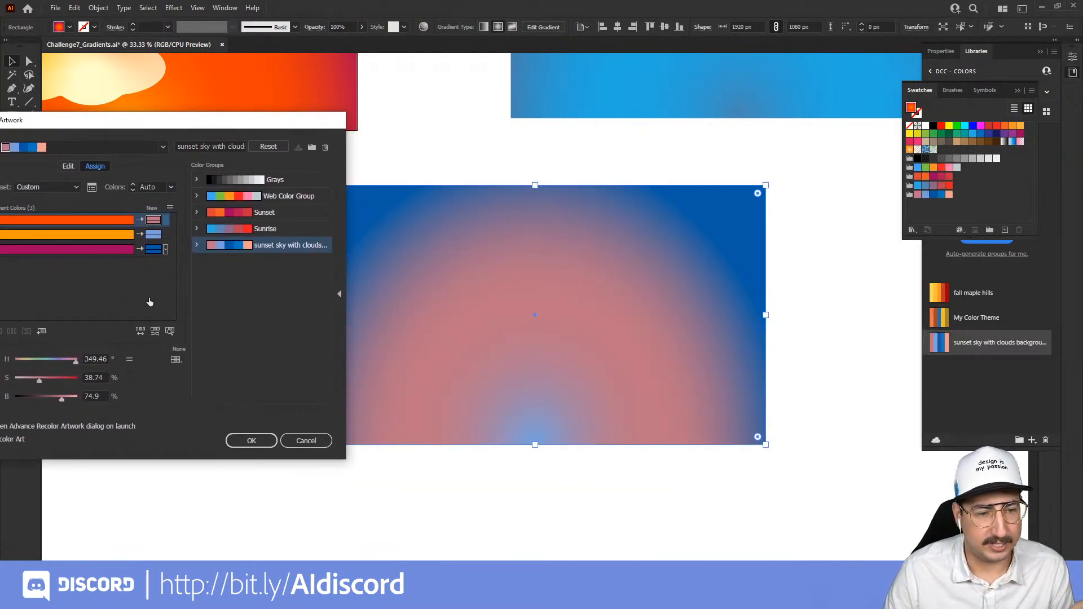
- Shuffle the color order of the recolored gradient several times, and cancel the recoloring
{"action": "left_click", "coordinate": [141, 331]}
{"action": "left_click", "coordinate": [141, 332]}
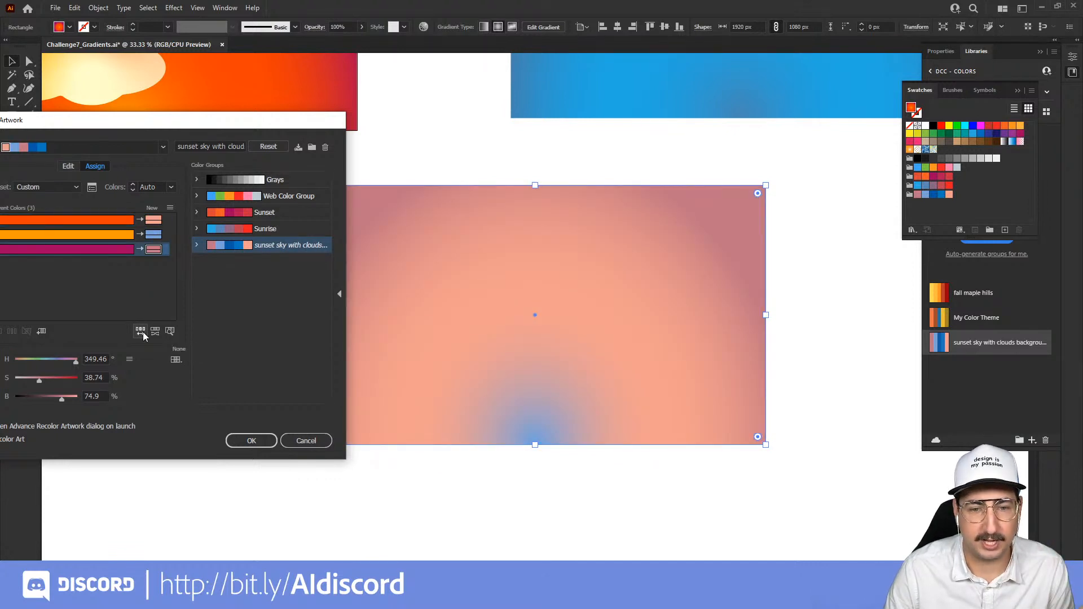
{"action": "left_click", "coordinate": [141, 332]}
{"action": "left_click", "coordinate": [141, 331]}
{"action": "left_click", "coordinate": [141, 332]}
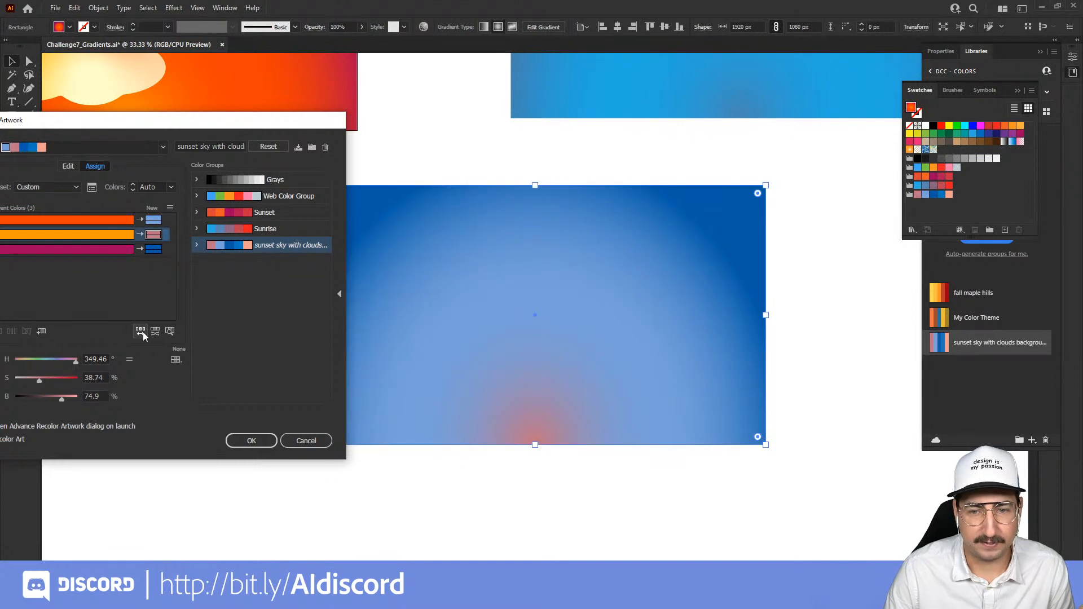
{"action": "left_click", "coordinate": [141, 331]}
{"action": "left_click", "coordinate": [143, 331]}
{"action": "left_click", "coordinate": [144, 331]}
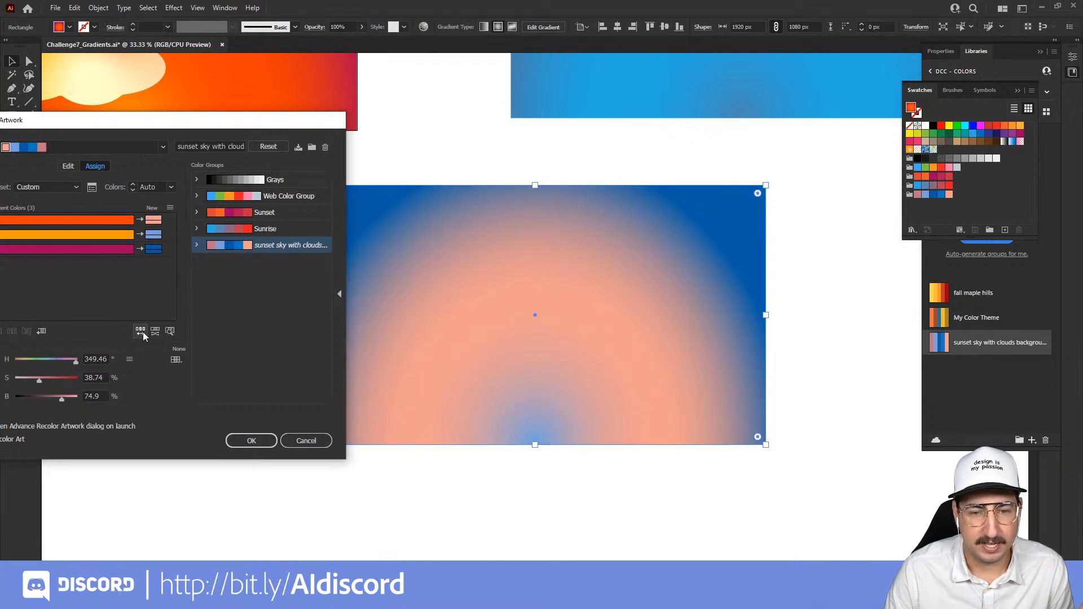
{"action": "left_click", "coordinate": [285, 443]}
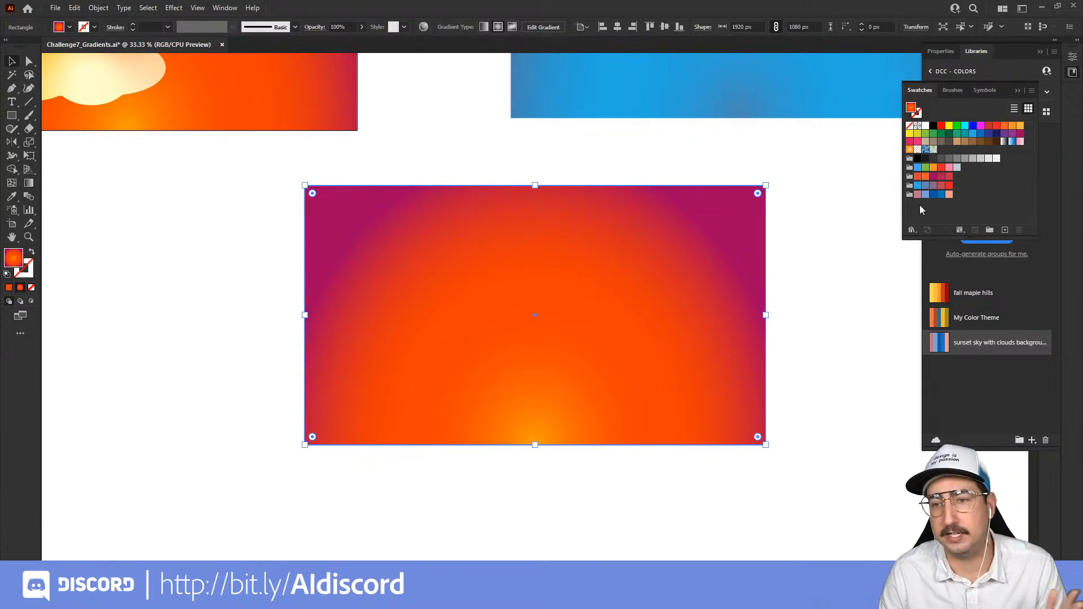
- Reshape the copied rectangle's radial gradient with the Gradient tool: flatten its ellipse, widen it slightly and raise its center above the bottom edge
{"action": "left_click", "coordinate": [29, 183]}
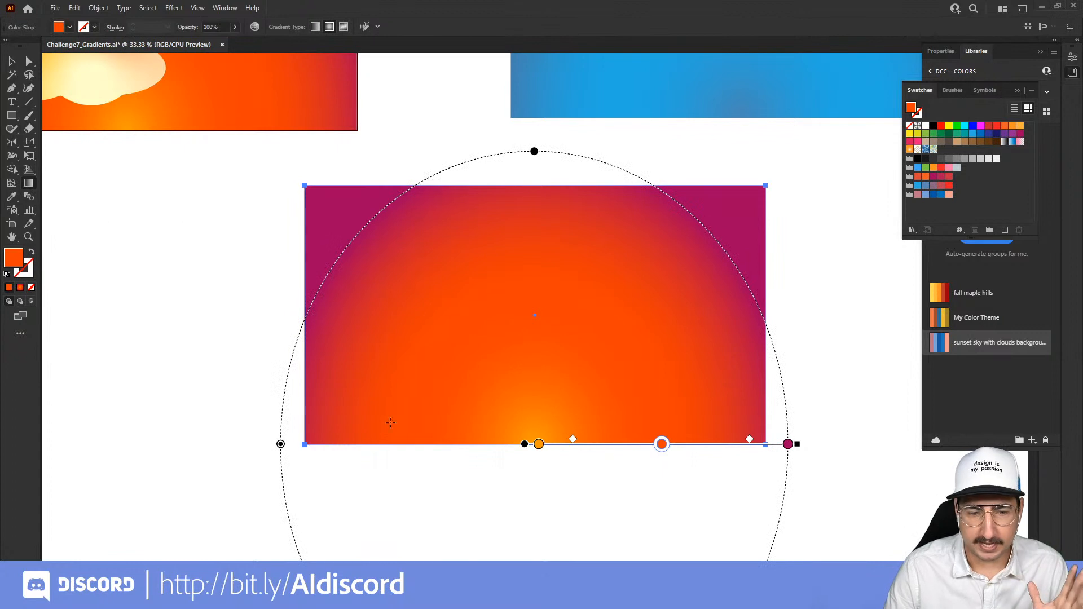
{"action": "left_click_drag", "start_coordinate": [534, 152], "coordinate": [536, 226]}
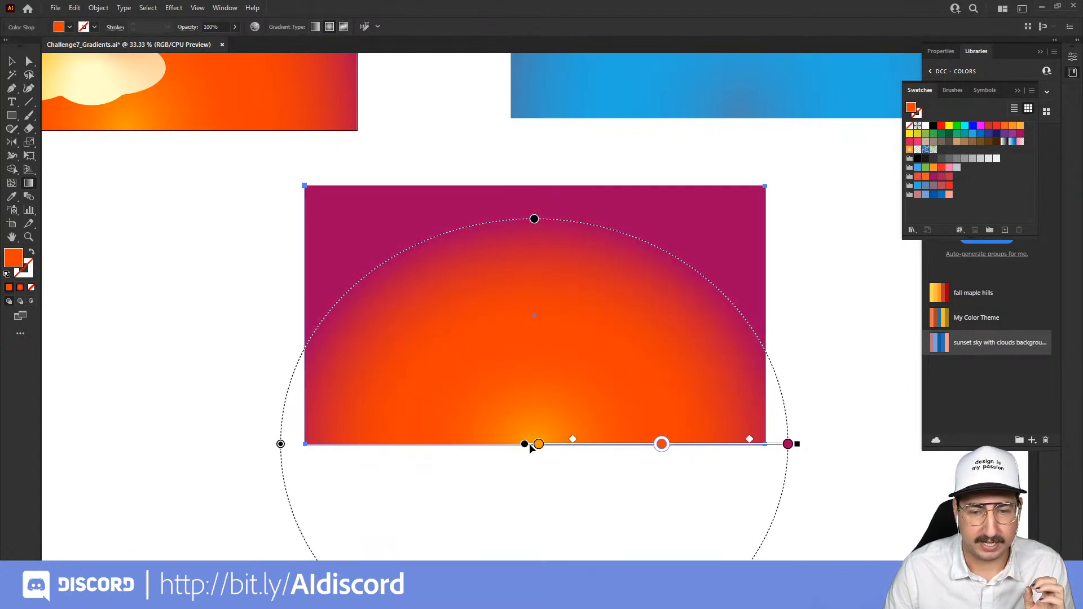
{"action": "mouse_move", "coordinate": [780, 445]}
{"action": "left_mouse_down"}
{"action": "mouse_move", "coordinate": [796, 445]}
{"action": "mouse_move", "coordinate": [793, 421]}
{"action": "mouse_move", "coordinate": [800, 441]}
{"action": "left_mouse_up"}
{"action": "left_click_drag", "start_coordinate": [593, 446], "coordinate": [592, 416]}
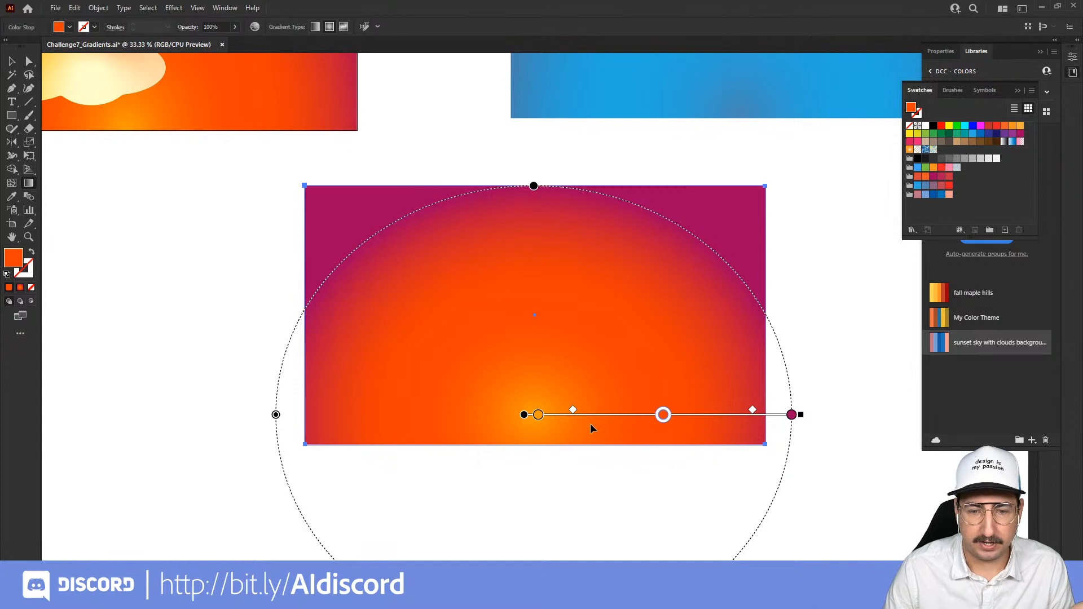
- Add two color stops to the radial gradient, one on each side of the middle orange-red stop
{"action": "left_click", "coordinate": [588, 422]}
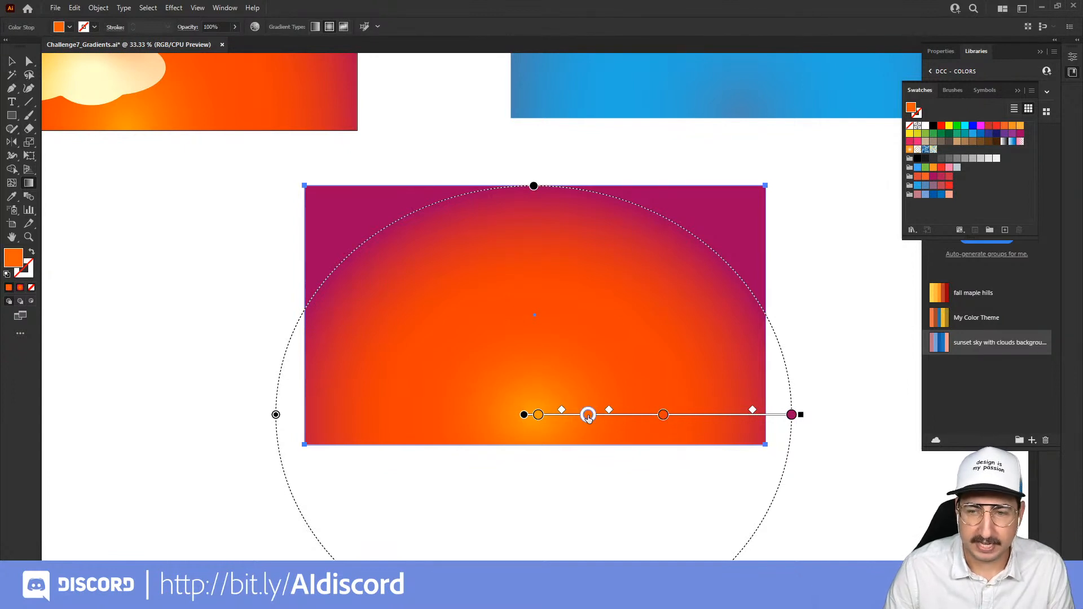
{"action": "double_click", "coordinate": [587, 415]}
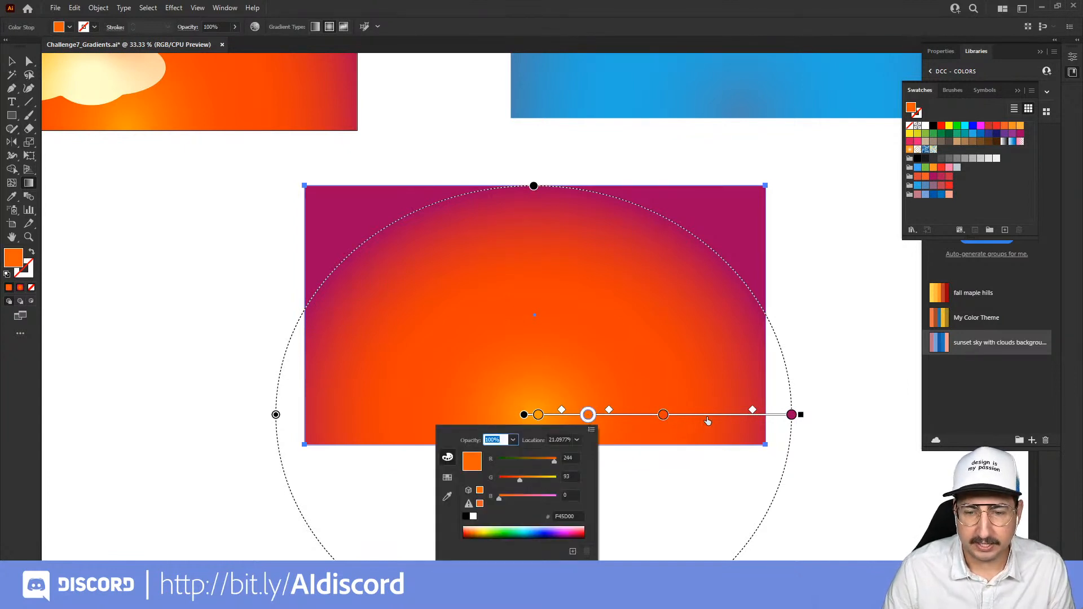
{"action": "left_click", "coordinate": [729, 423]}
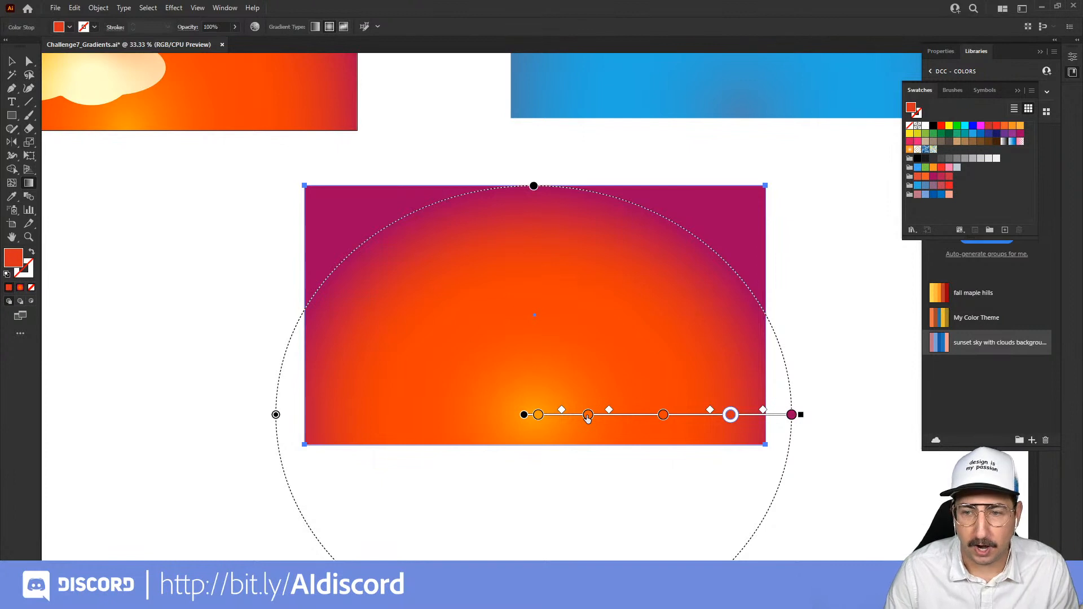
- Set the innermost gradient stop to the peach swatch of the sunset sky color group
{"action": "double_click", "coordinate": [538, 415]}
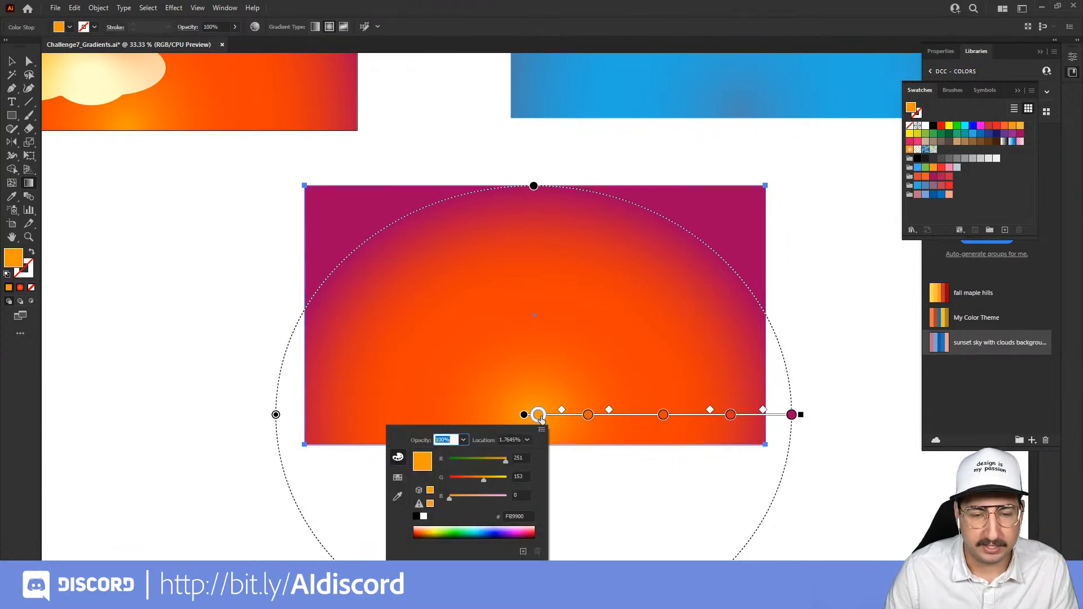
{"action": "left_click", "coordinate": [399, 478]}
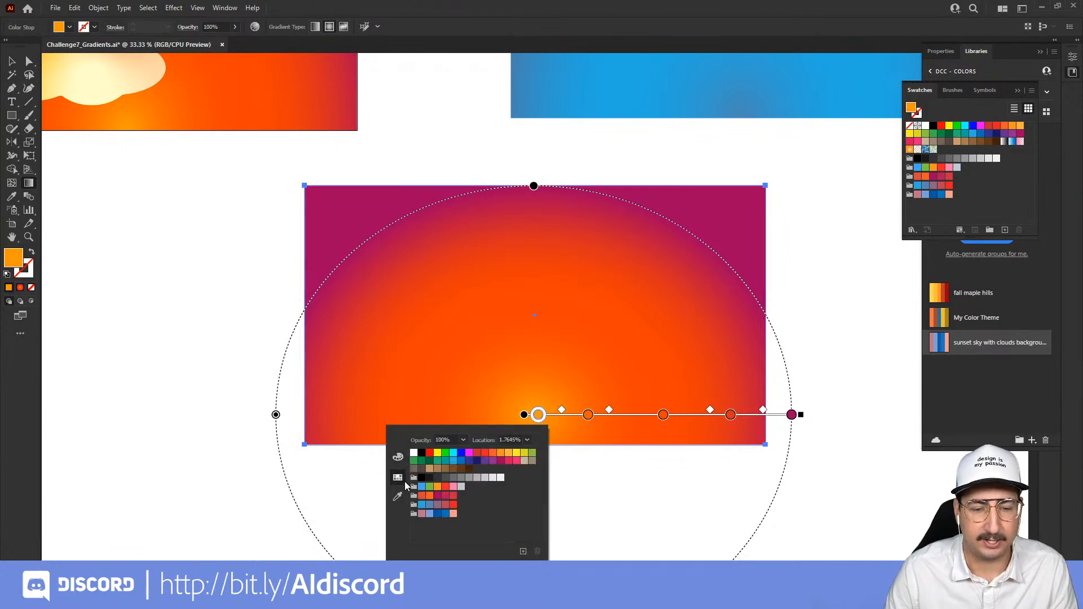
{"action": "left_click", "coordinate": [438, 513]}
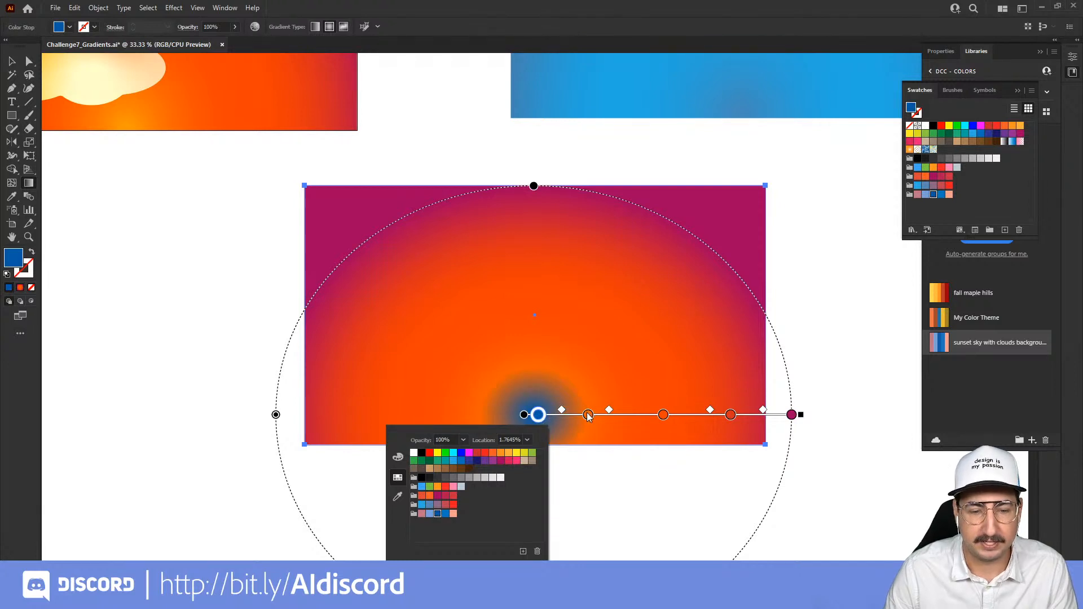
{"action": "left_click", "coordinate": [453, 514]}
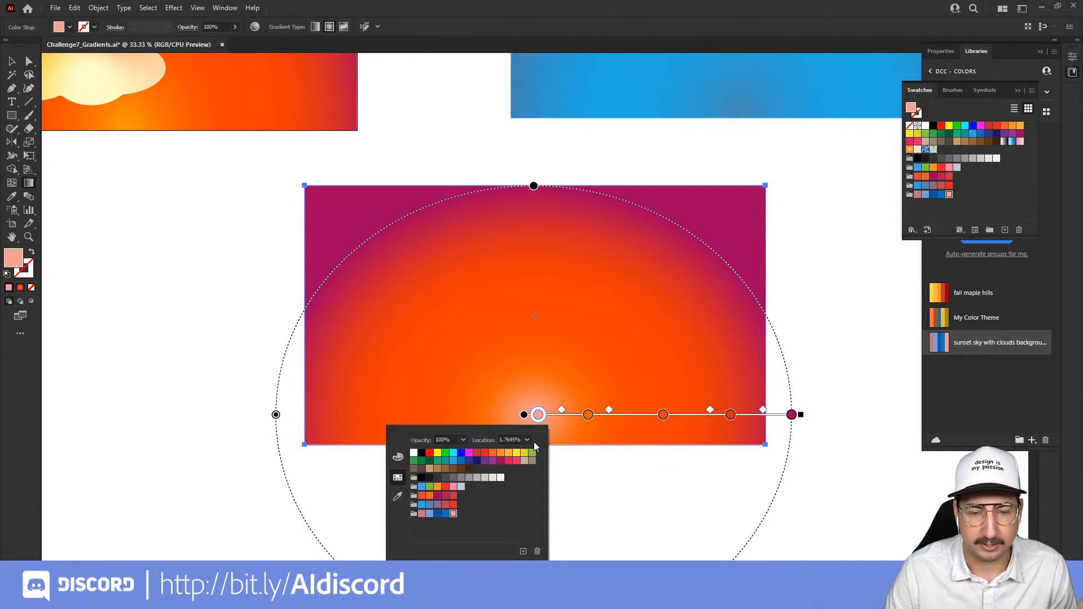
- Set the second gradient stop to the group's dusty pink swatch, and rearrange the stops so pink is innermost with peach farther out
{"action": "left_click", "coordinate": [589, 415]}
{"action": "left_click", "coordinate": [589, 415]}
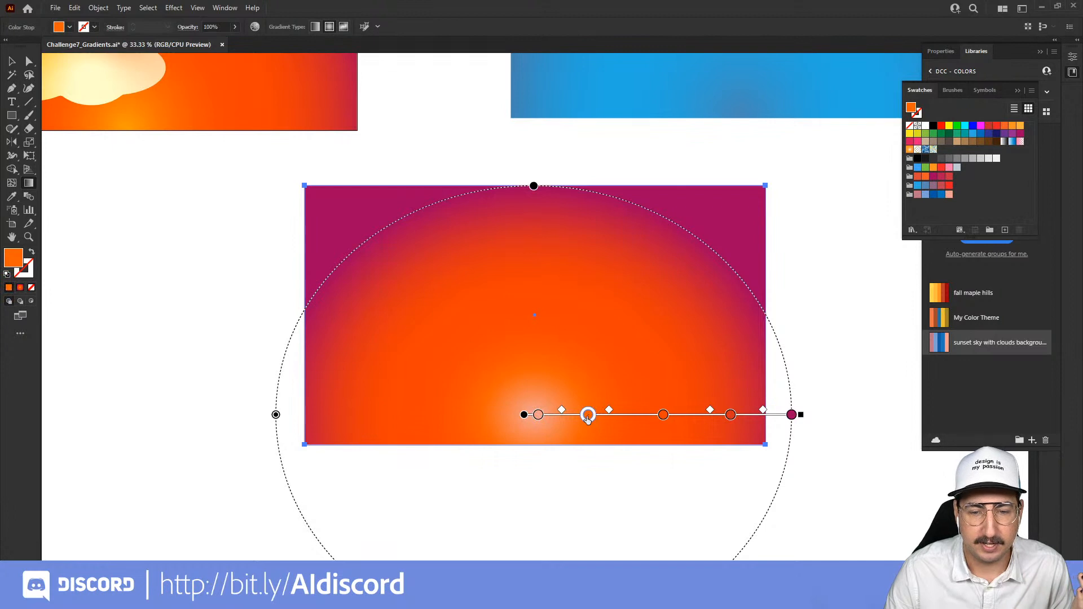
{"action": "double_click", "coordinate": [589, 415]}
{"action": "left_click", "coordinate": [471, 514]}
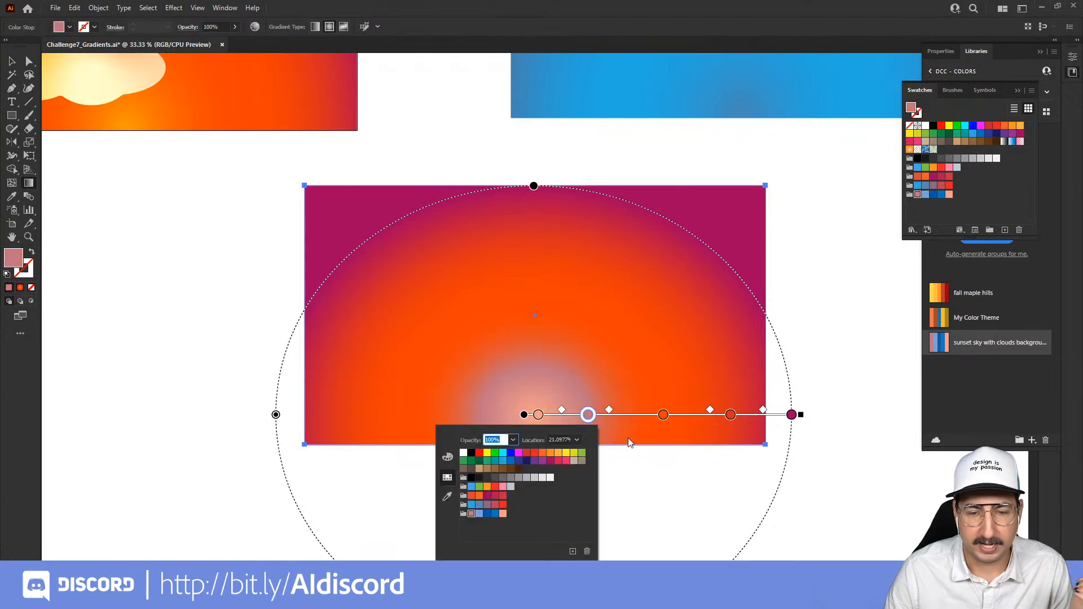
{"action": "left_click", "coordinate": [664, 416]}
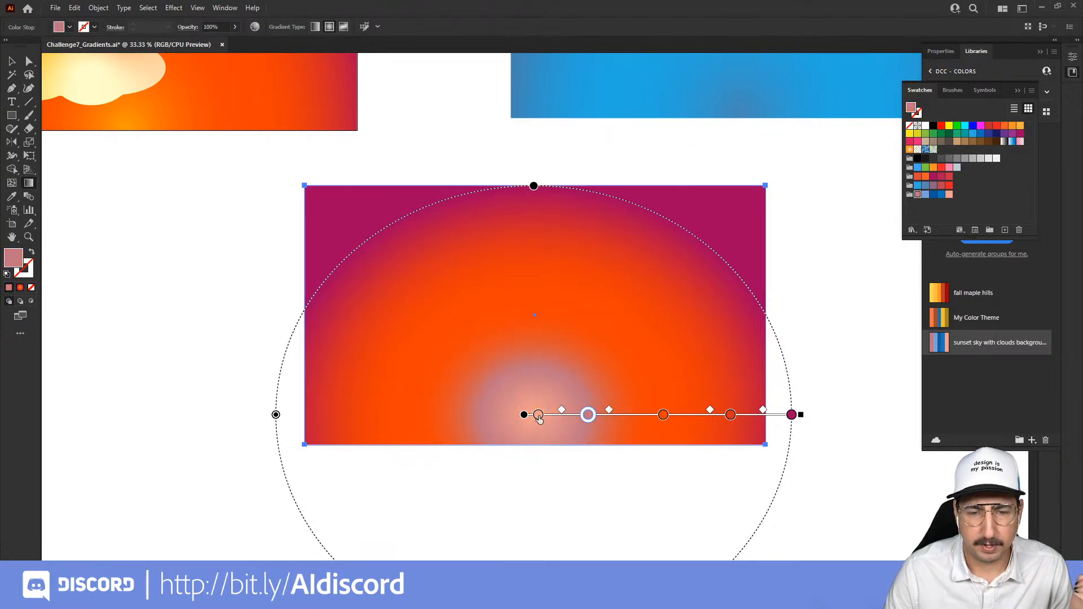
{"action": "mouse_move", "coordinate": [538, 417]}
{"action": "left_mouse_down"}
{"action": "mouse_move", "coordinate": [614, 416]}
{"action": "mouse_move", "coordinate": [544, 419]}
{"action": "left_mouse_up"}
{"action": "left_click_drag", "start_coordinate": [615, 418], "coordinate": [609, 419]}
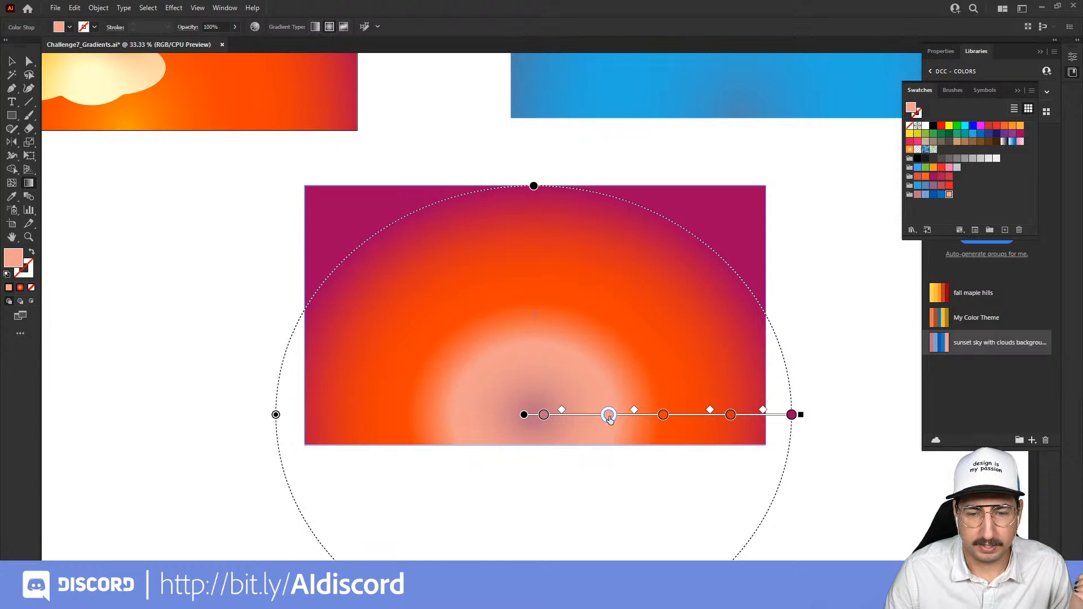
- Set the middle orange-red gradient stop to the light blue swatch of the sunset sky color group
{"action": "double_click", "coordinate": [663, 415]}
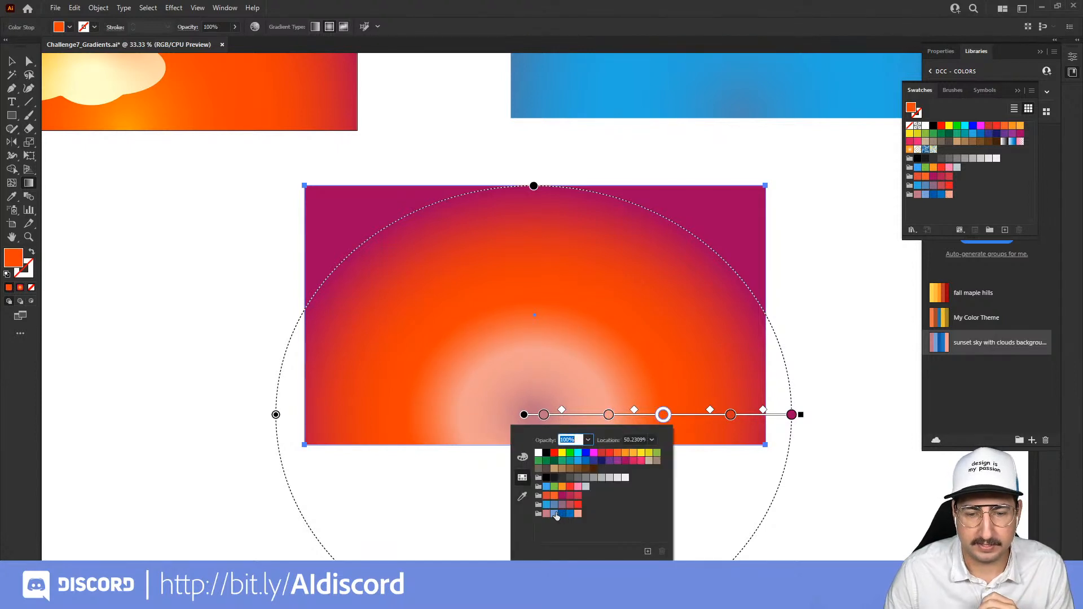
{"action": "left_click", "coordinate": [555, 514]}
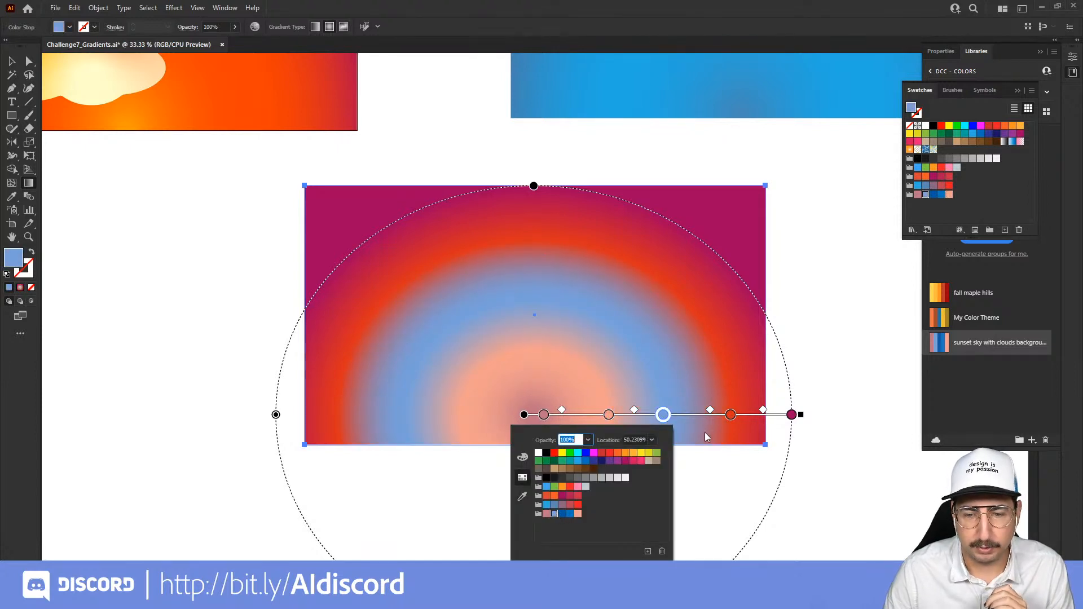
- Set the fourth gradient stop to the medium blue swatch and the outermost stop to the darkest blue swatch of the sunset sky color group
{"action": "double_click", "coordinate": [731, 415]}
{"action": "left_click", "coordinate": [639, 514]}
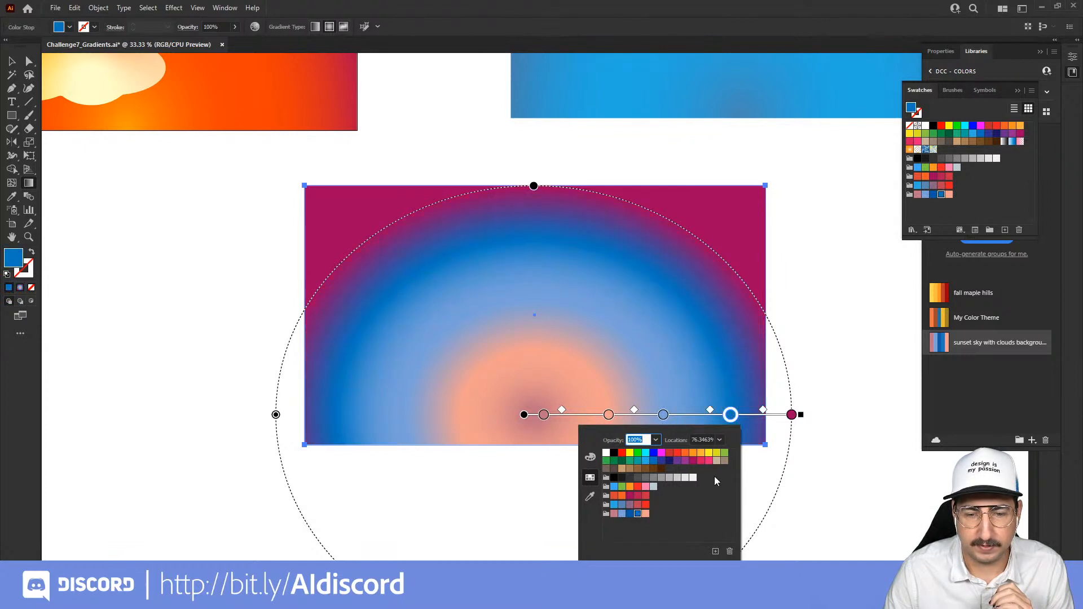
{"action": "left_click", "coordinate": [792, 415]}
{"action": "left_click", "coordinate": [792, 415]}
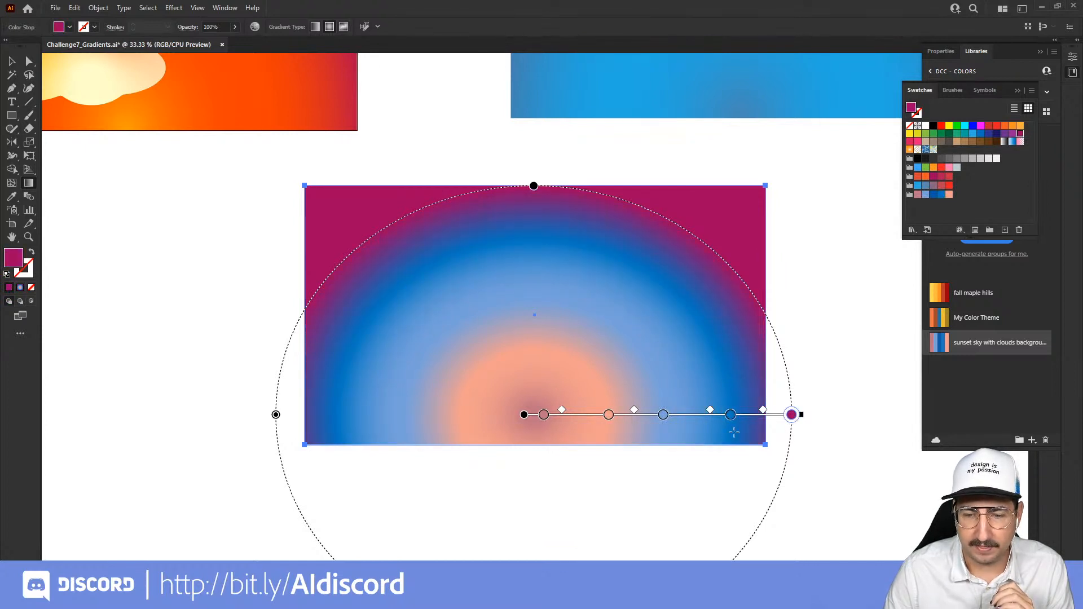
{"action": "double_click", "coordinate": [791, 416]}
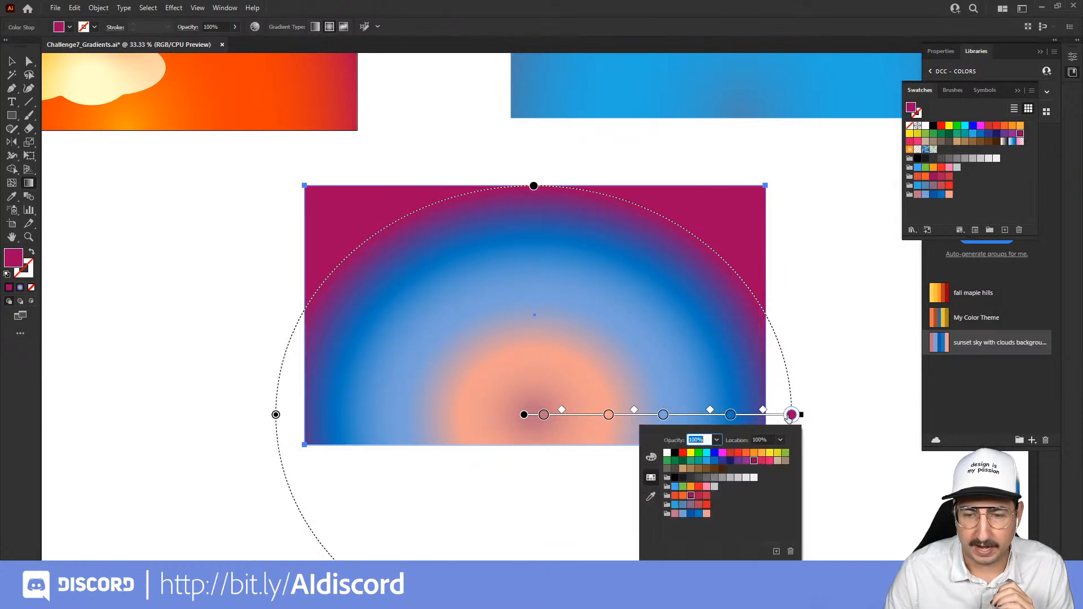
{"action": "left_click", "coordinate": [690, 514]}
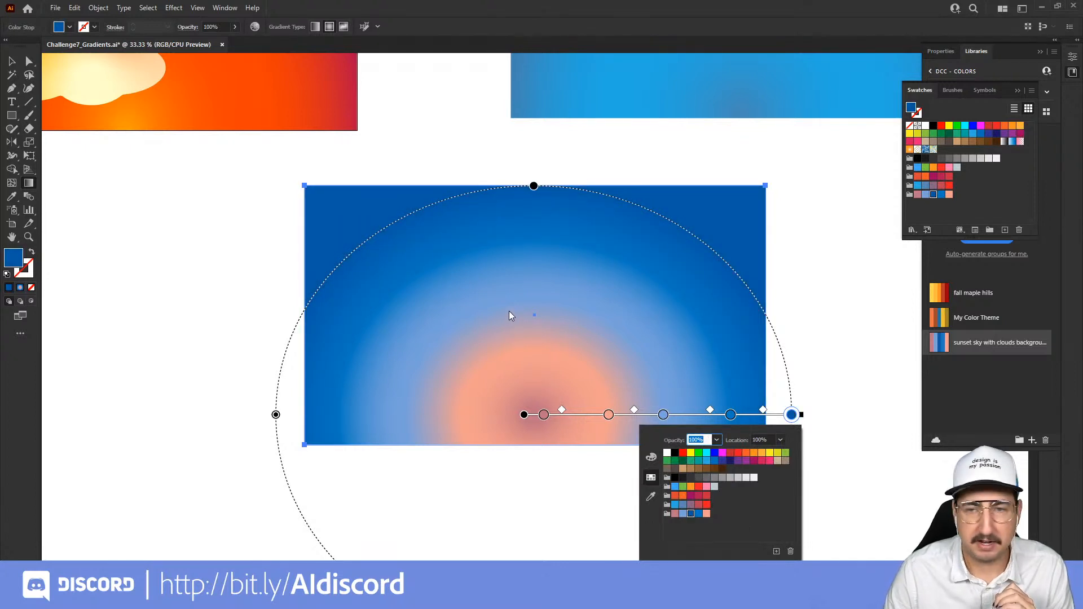
- Put away the Libraries panel, show the Gradient panel, reverse the rectangle's radial gradient, and deselect the rectangle
{"action": "left_click", "coordinate": [1077, 144]}
{"action": "left_click", "coordinate": [1040, 52]}
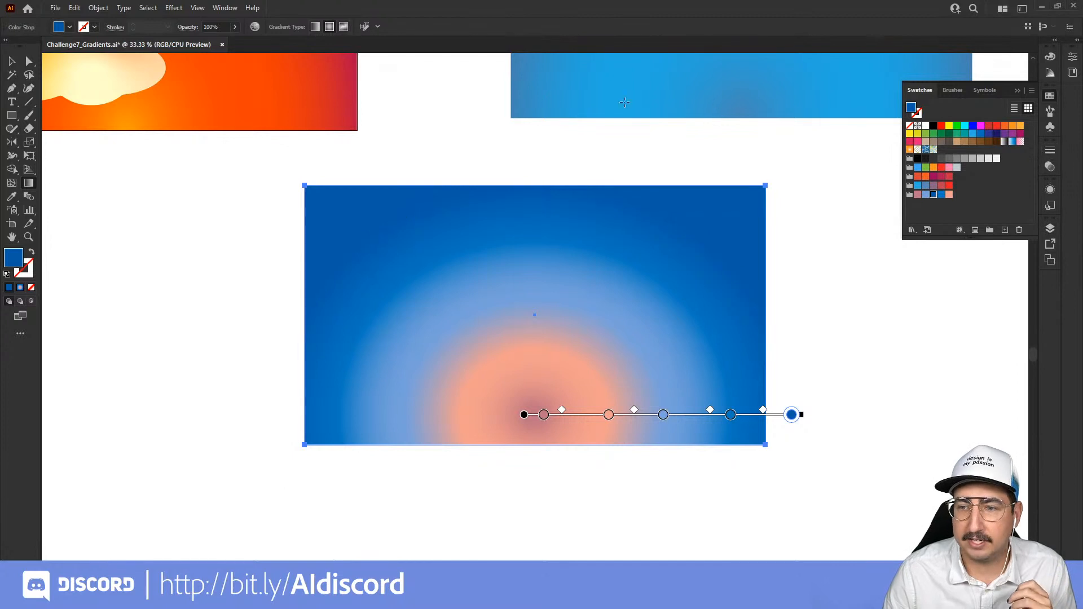
{"action": "left_click", "coordinate": [232, 8]}
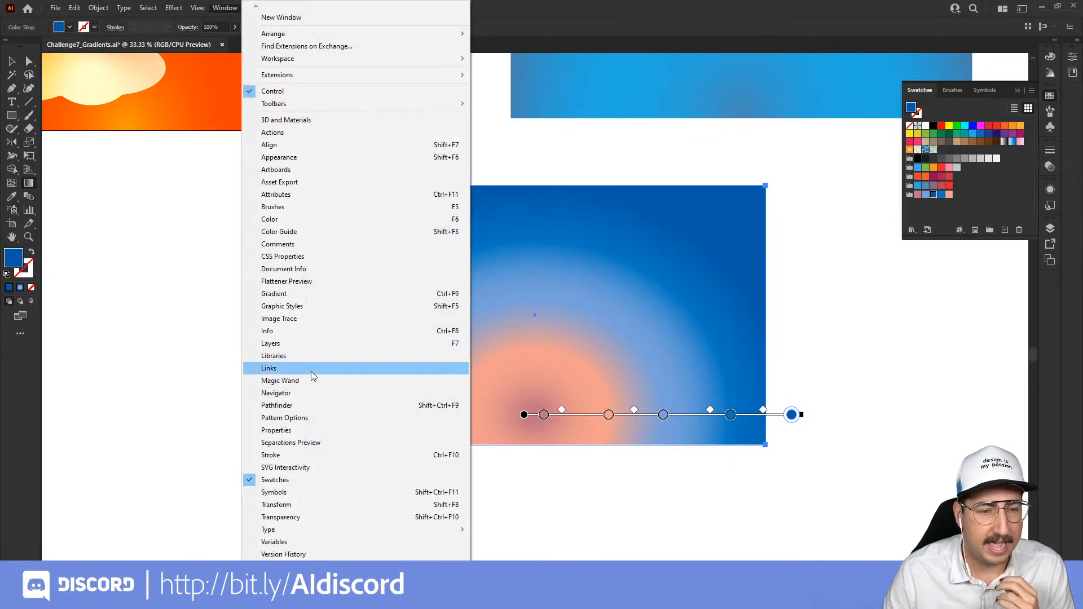
{"action": "left_click", "coordinate": [323, 294]}
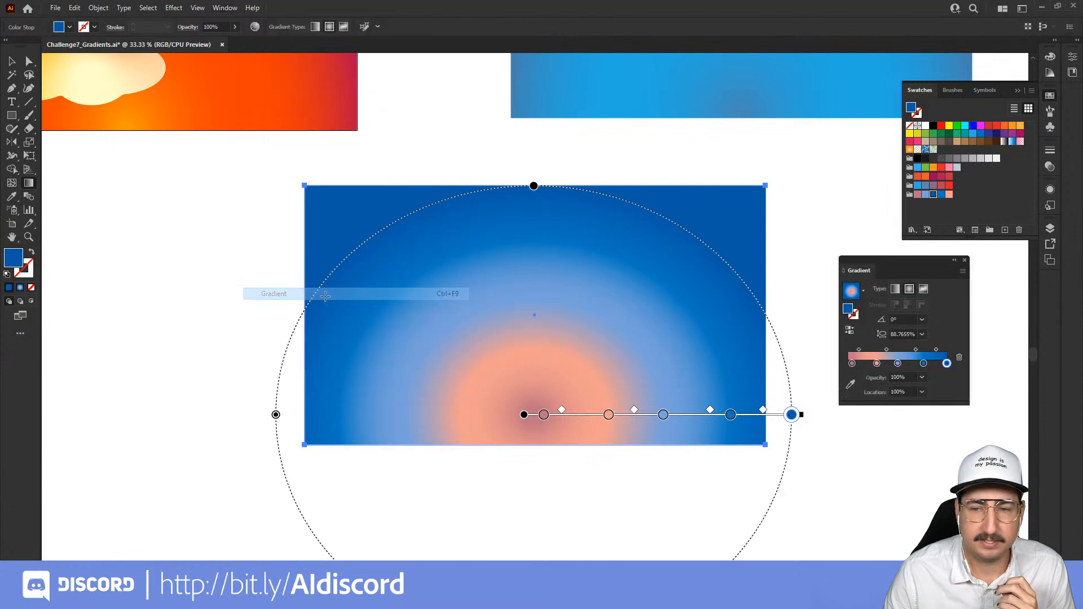
{"action": "left_click", "coordinate": [850, 333]}
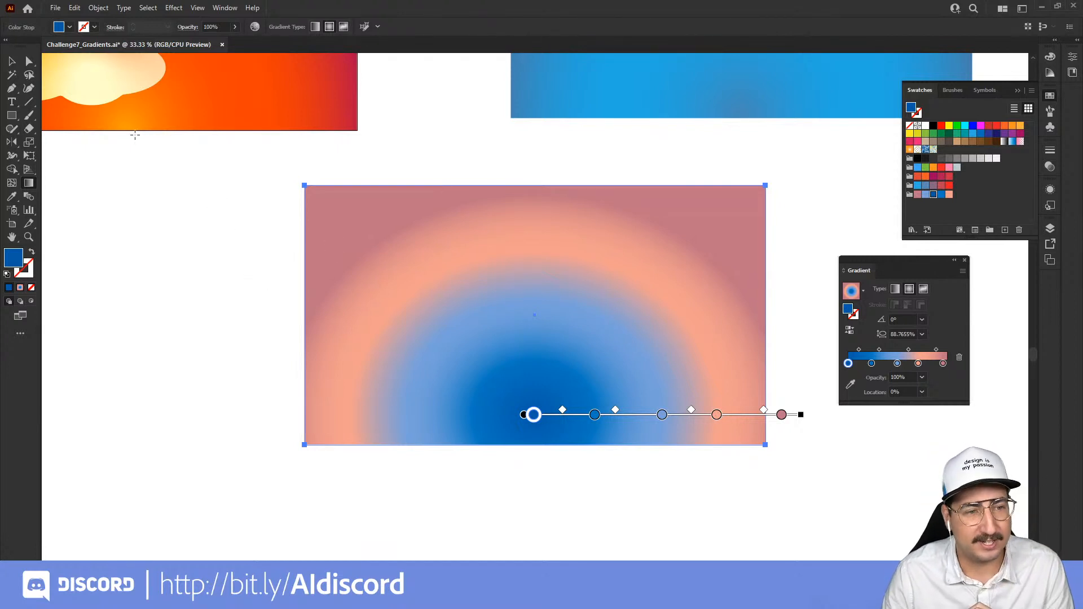
{"action": "key", "text": "v"}
{"action": "left_click", "coordinate": [418, 124]}
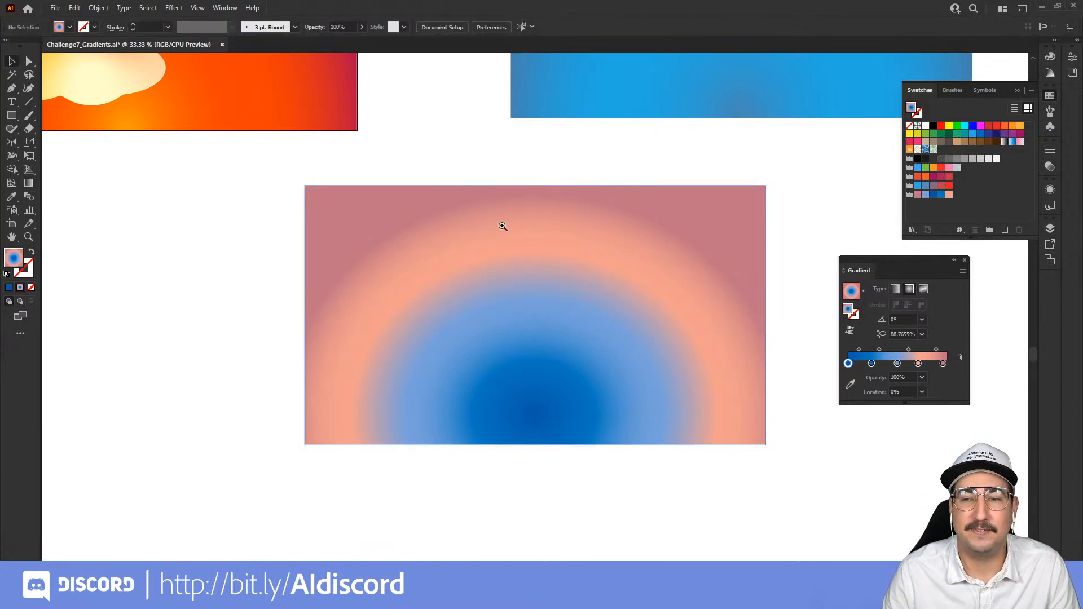
{"action": "key", "text": "z"}
{"action": "left_click", "coordinate": [513, 232], "text": "alt"}
{"action": "left_click_drag", "start_coordinate": [513, 251], "coordinate": [514, 405]}
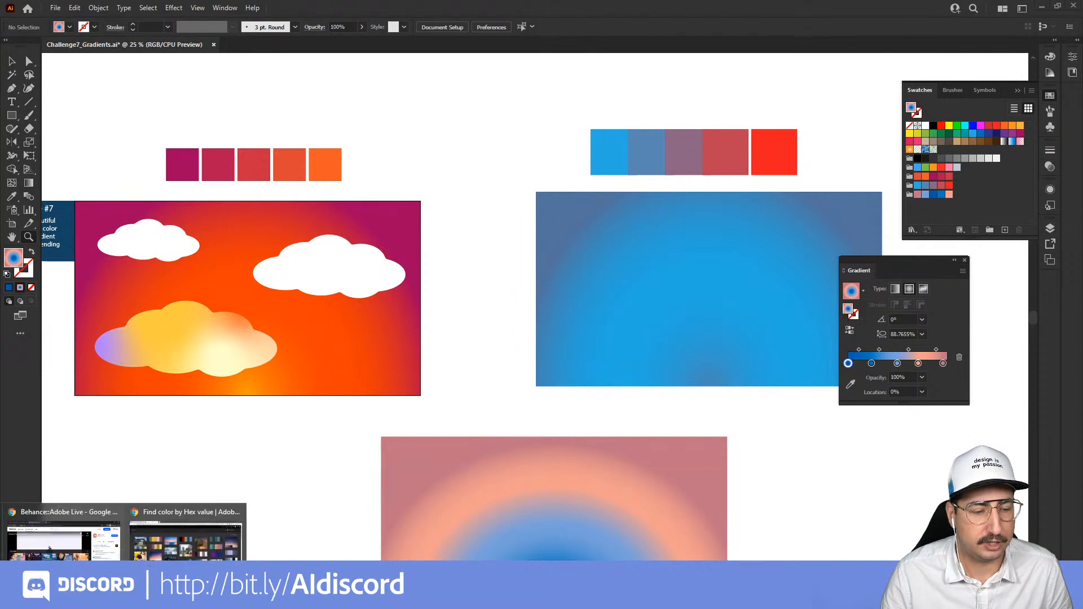
- Switch to the browser and look through the Behance Creative Challenge page, covering the Gradients & Color Palettes challenge and the past challenges
{"action": "left_click", "coordinate": [186, 533]}
{"action": "left_click", "coordinate": [68, 10]}
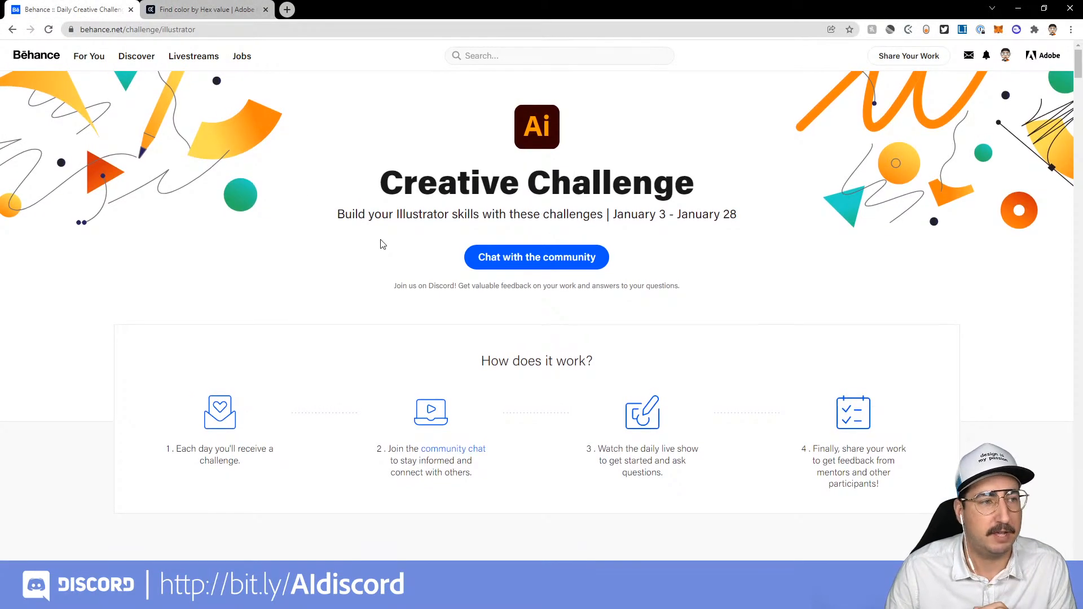
{"action": "scroll", "coordinate": [381, 243], "scroll_direction": "down", "scroll_amount": 13}
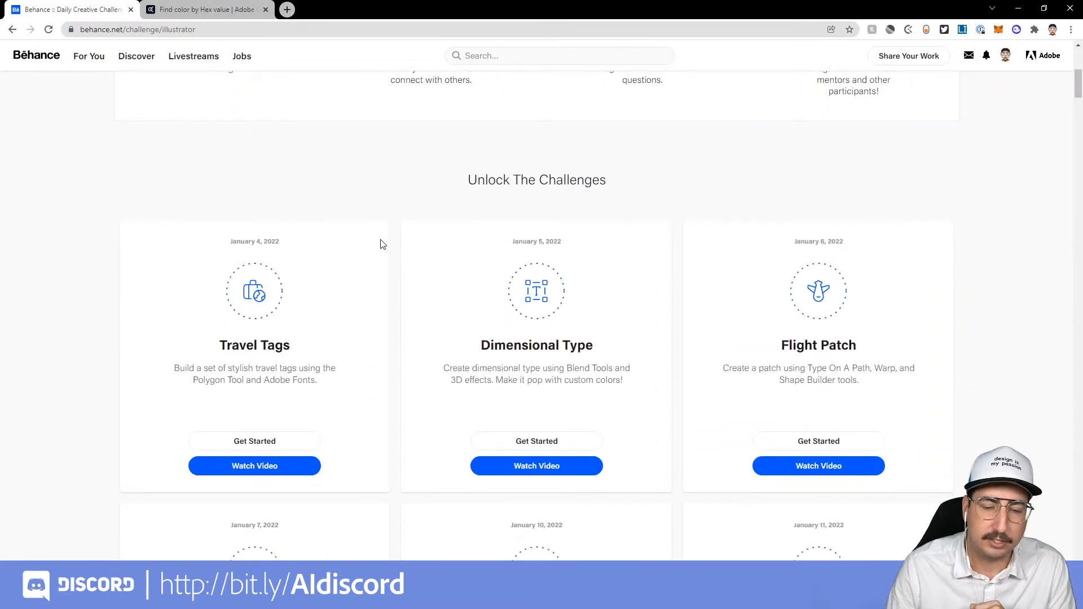
{"action": "scroll", "coordinate": [381, 243], "scroll_direction": "down", "scroll_amount": 3}
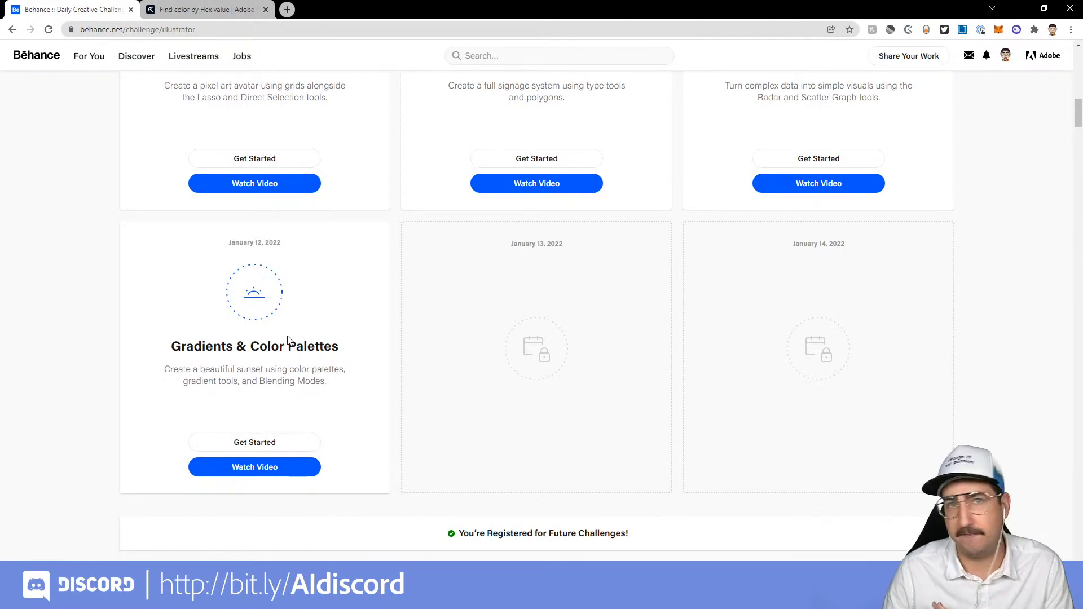
{"action": "scroll", "coordinate": [287, 339], "scroll_direction": "down", "scroll_amount": 11}
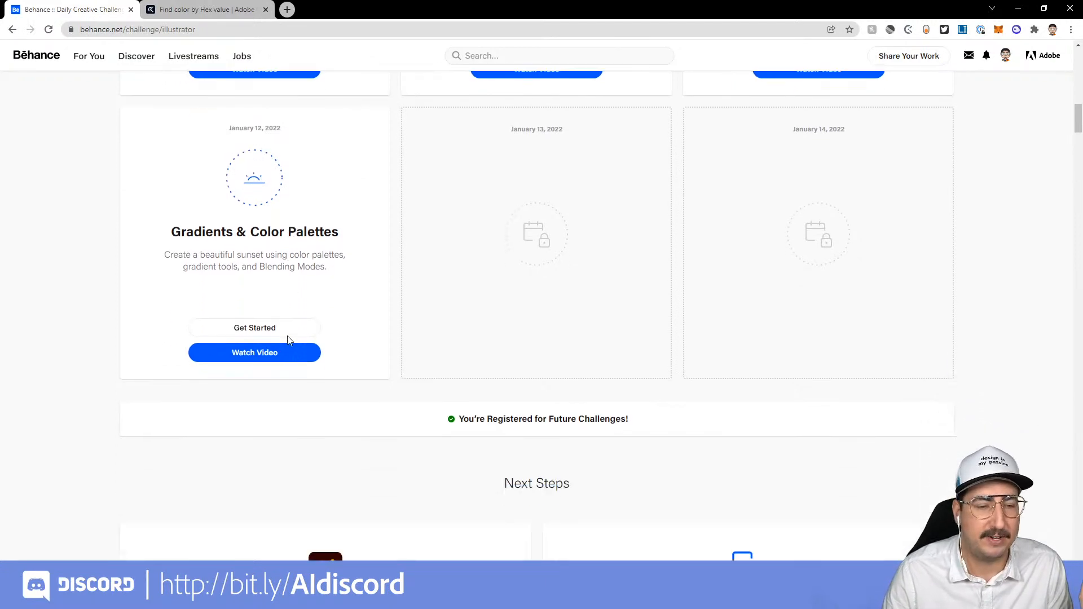
{"action": "scroll", "coordinate": [288, 340], "scroll_direction": "down", "scroll_amount": 4}
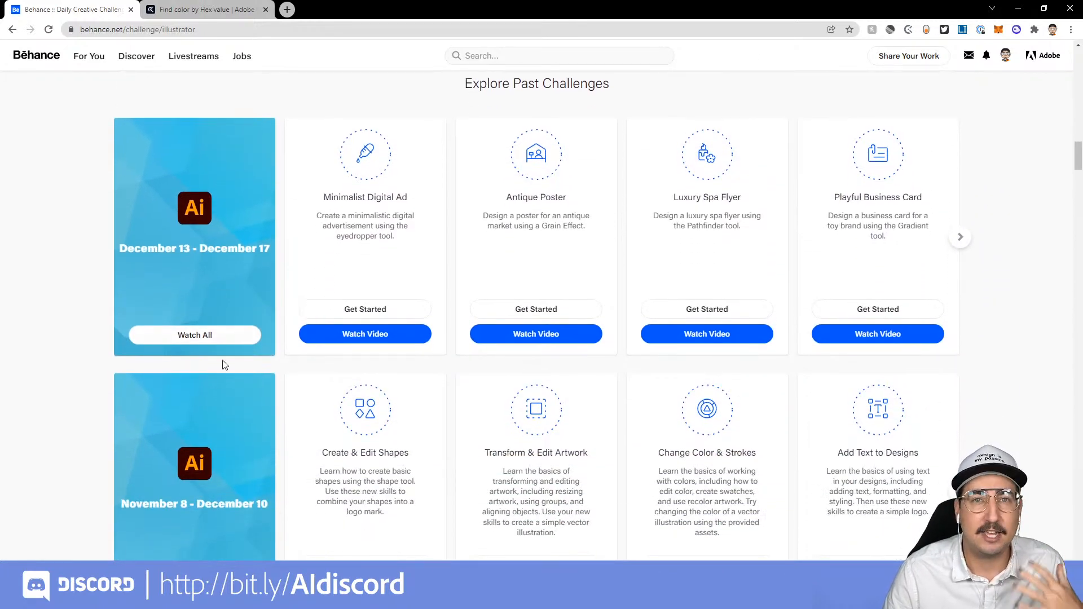
{"action": "scroll", "coordinate": [226, 366], "scroll_direction": "down", "scroll_amount": 4}
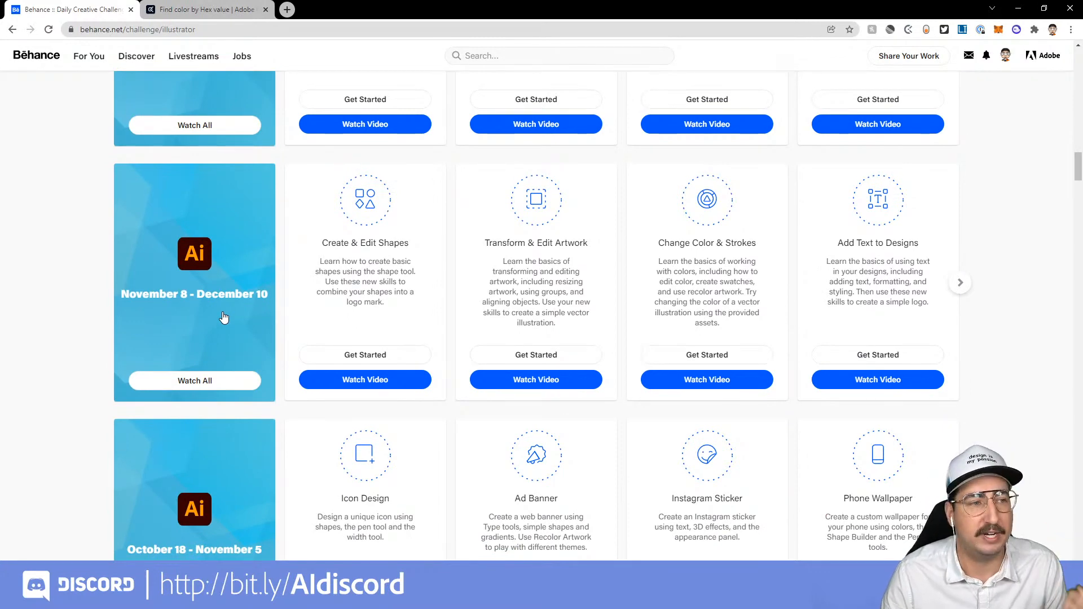
{"action": "scroll", "coordinate": [224, 318], "scroll_direction": "down", "scroll_amount": 4}
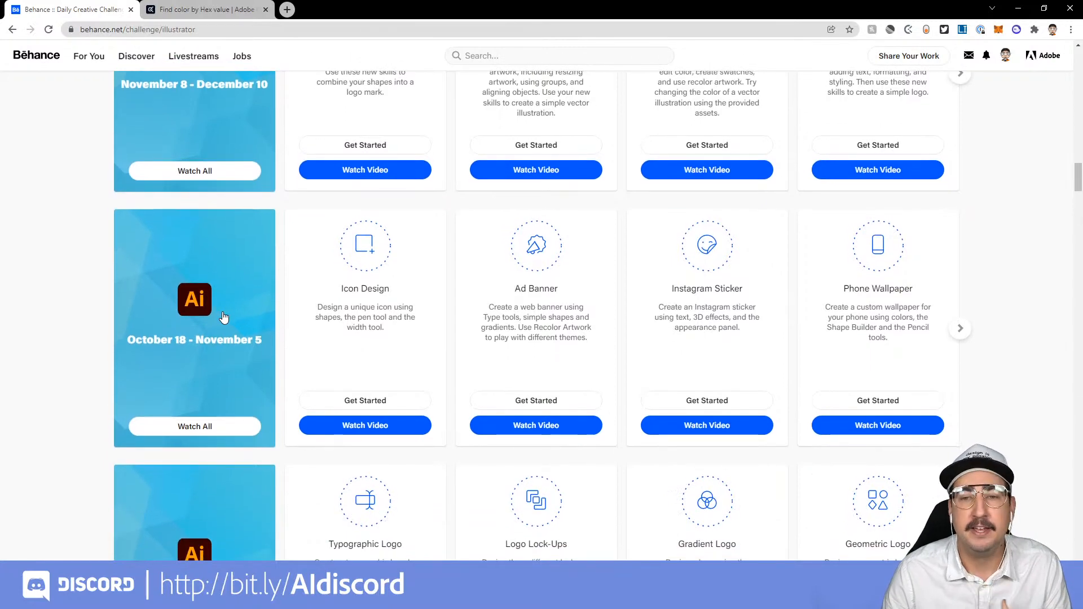
{"action": "scroll", "coordinate": [260, 410], "scroll_direction": "down", "scroll_amount": 3}
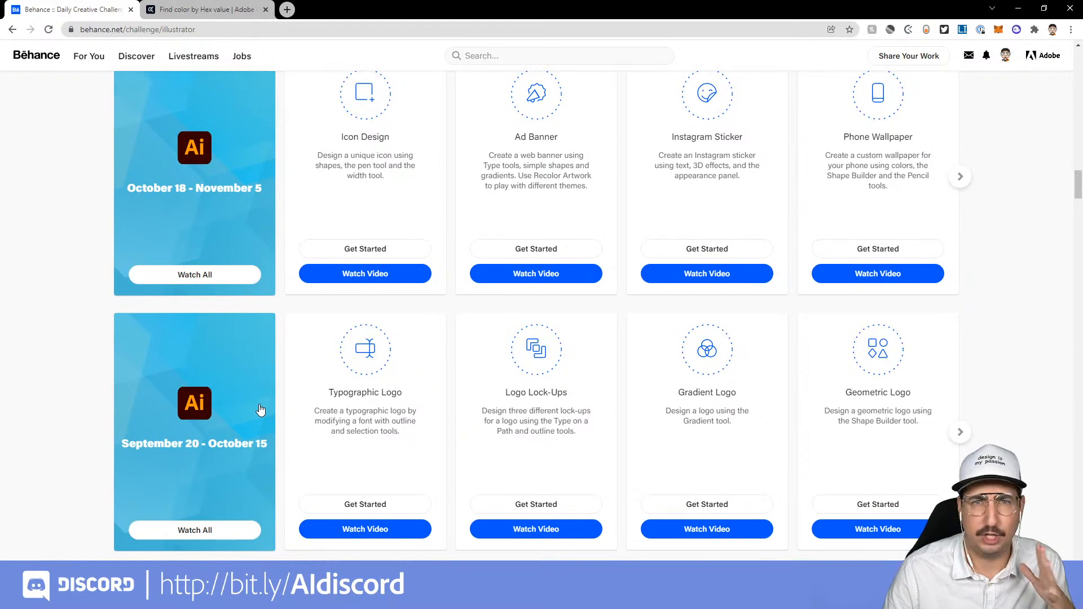
{"action": "scroll", "coordinate": [260, 410], "scroll_direction": "down", "scroll_amount": 2}
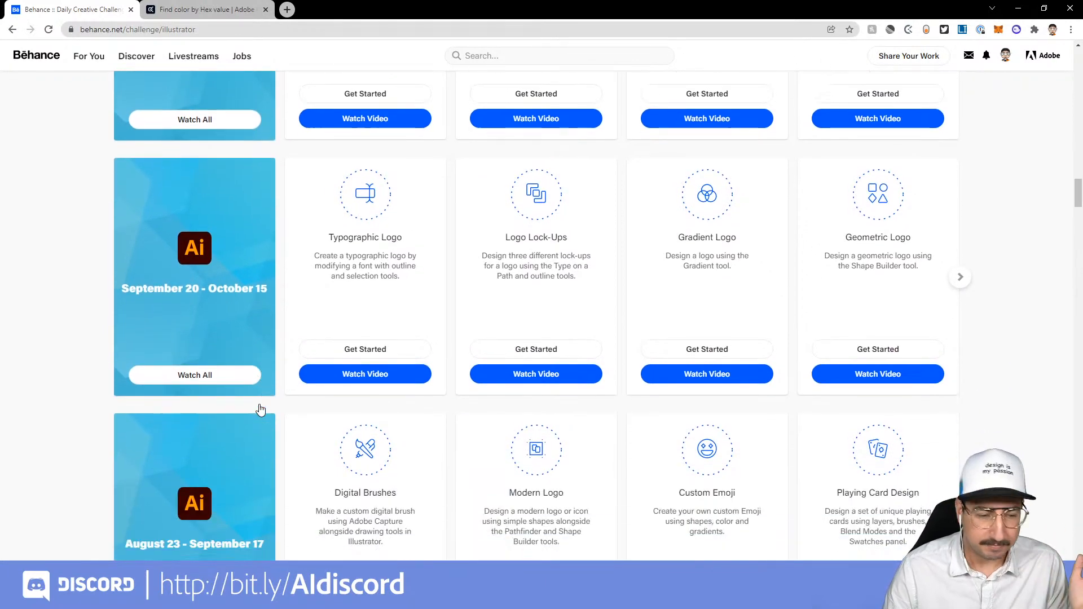
{"action": "scroll", "coordinate": [260, 410], "scroll_direction": "up", "scroll_amount": 12}
{"action": "scroll", "coordinate": [260, 410], "scroll_direction": "up", "scroll_amount": 15}
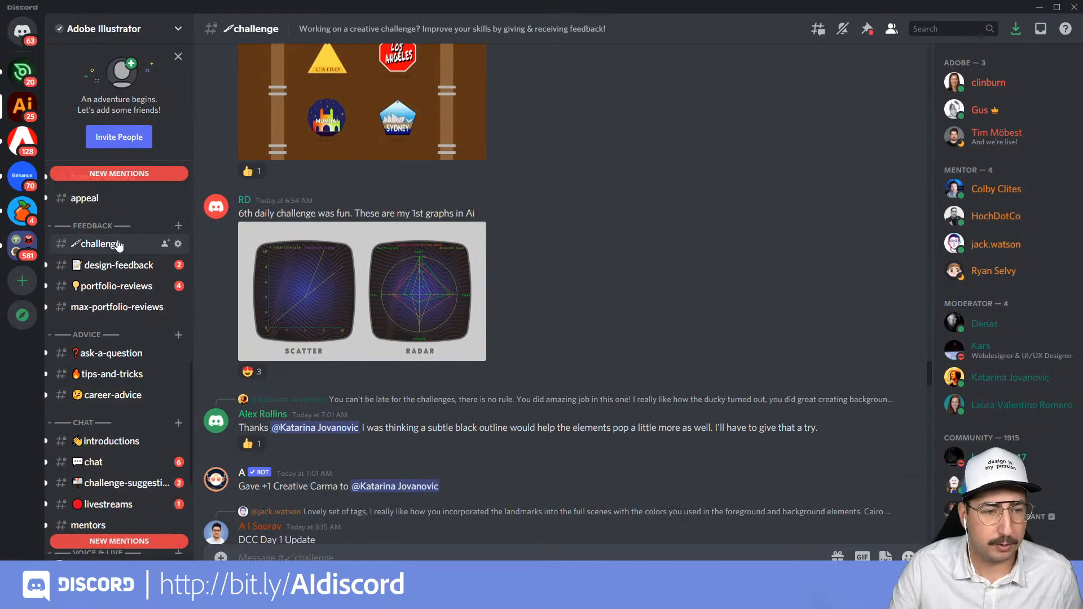
- Switch to Discord and look through the latest posts in the Adobe Illustrator server's challenge channel
{"action": "scroll", "coordinate": [581, 293], "scroll_direction": "down", "scroll_amount": 10}
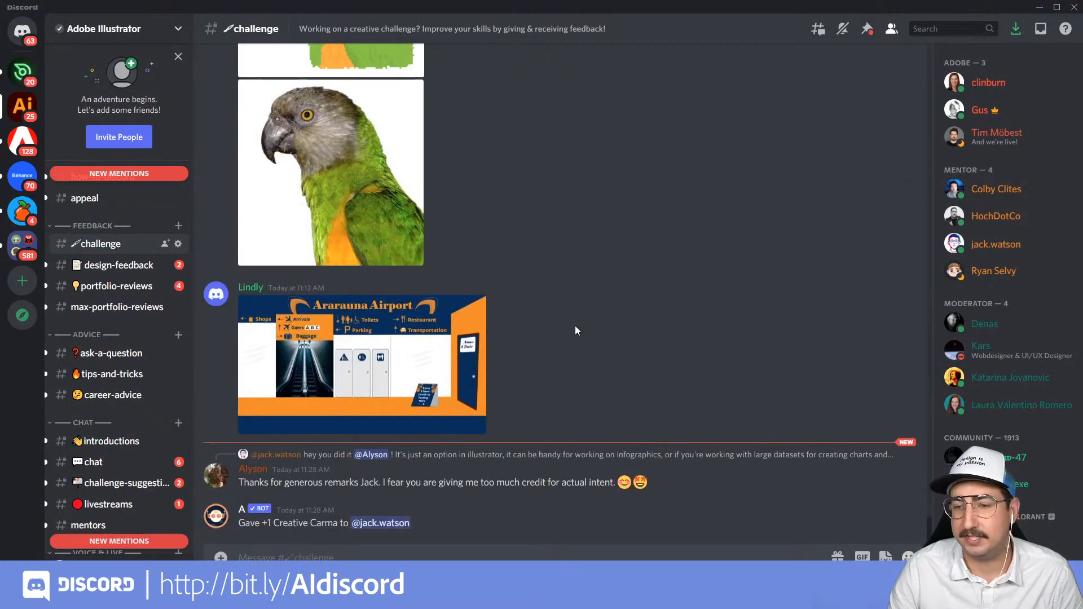